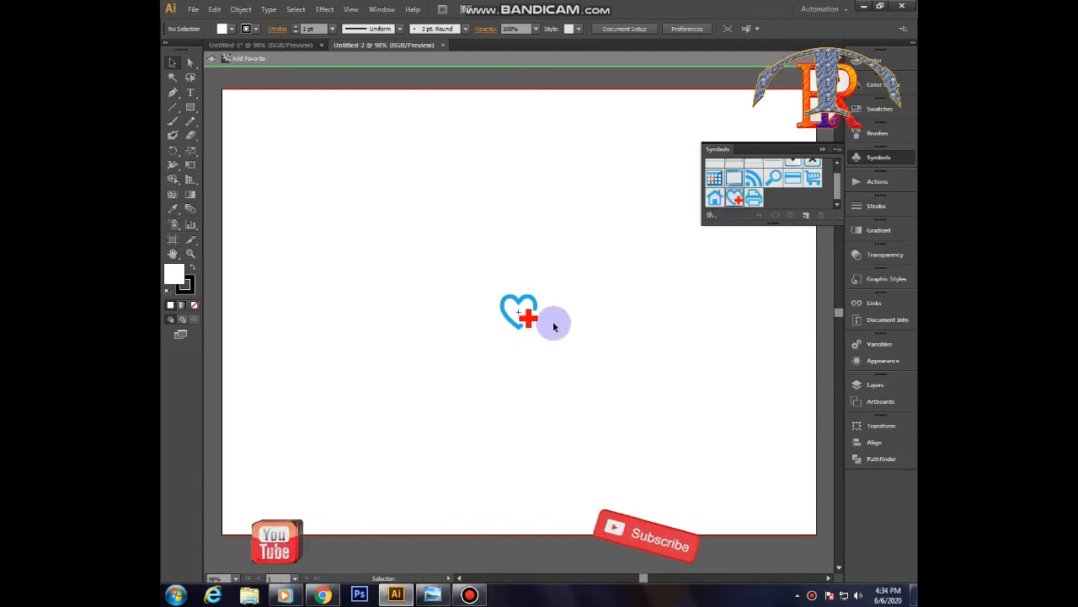
- Delete the red plus sign from the heart symbol and enlarge the remaining blue heart
left_click(522, 311)
left_click(418, 245)
left_click_drag(525, 301, 594, 369)
key("Delete")
left_click(822, 149)
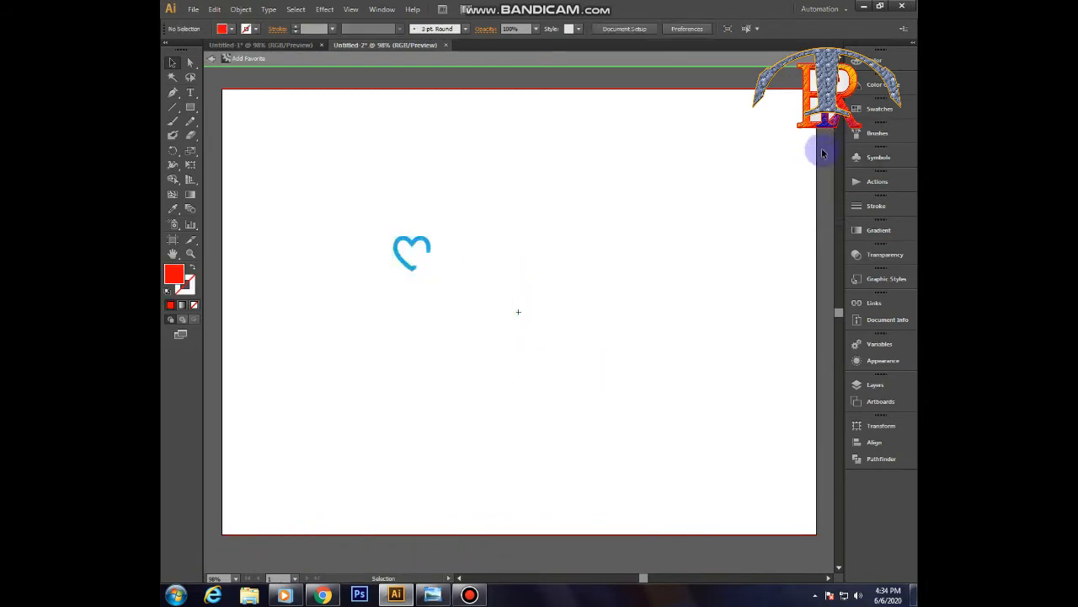
left_click_drag(356, 222, 529, 367)
left_click(647, 268)
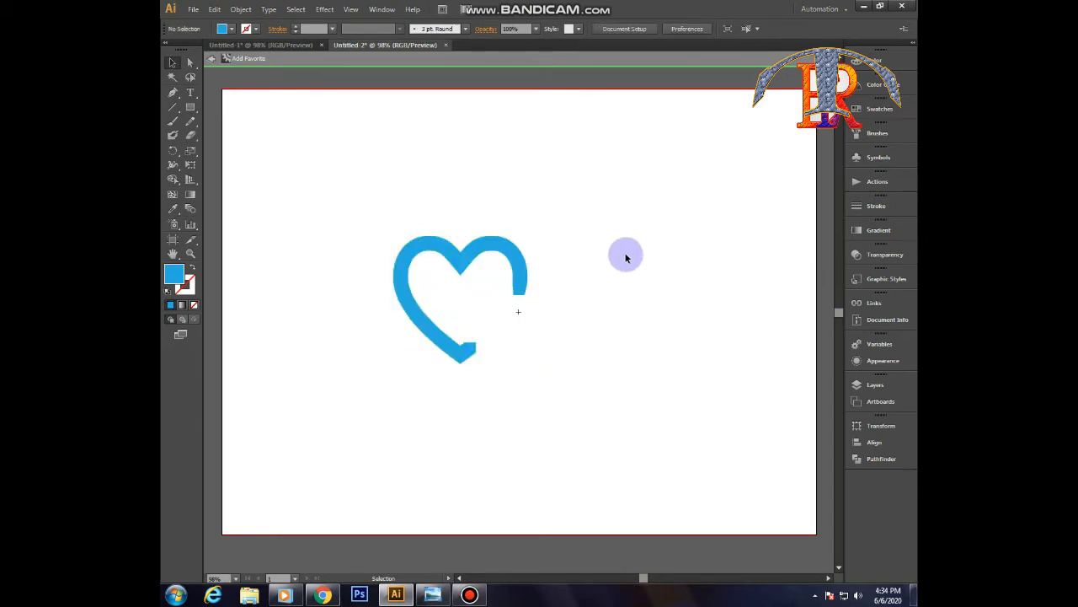
- Add the text "PARKS" at 72 pt beside the heart's open lower-right edge
left_click(191, 93)
left_click(522, 343)
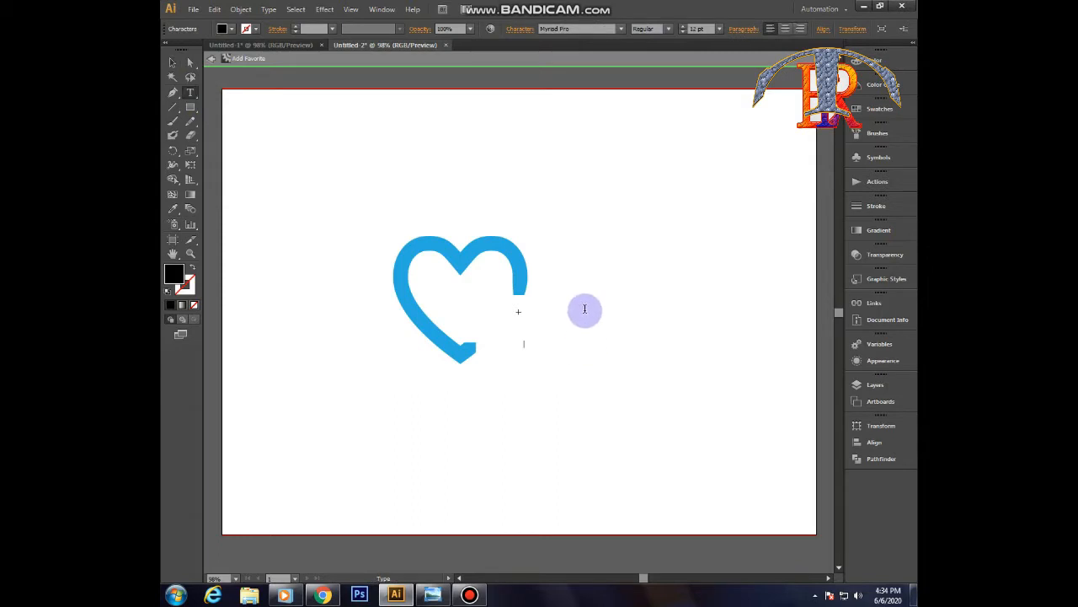
left_click(719, 29)
left_click(734, 241)
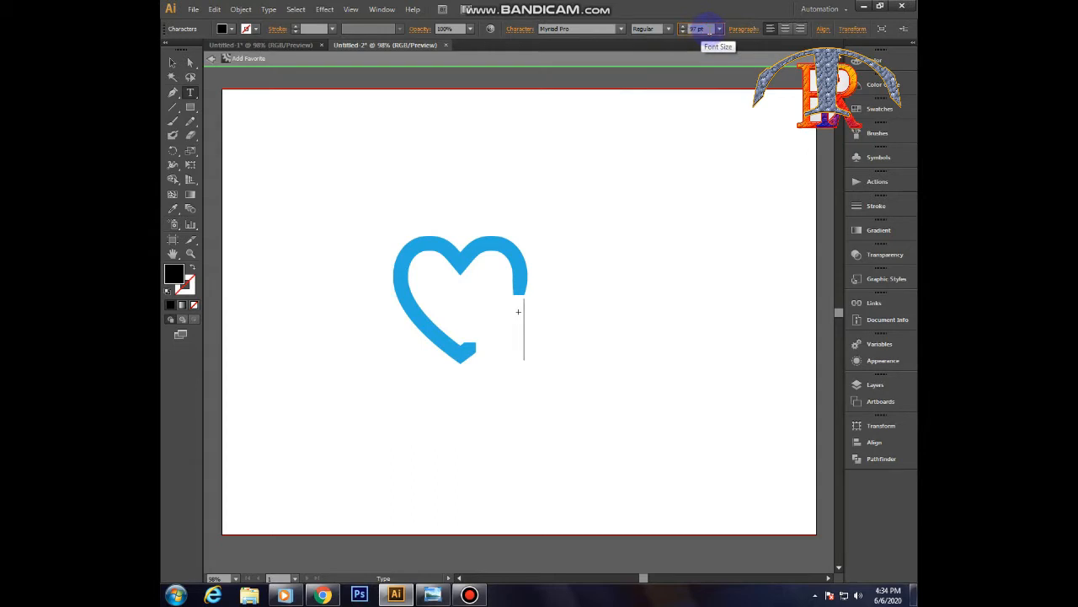
left_click(535, 319)
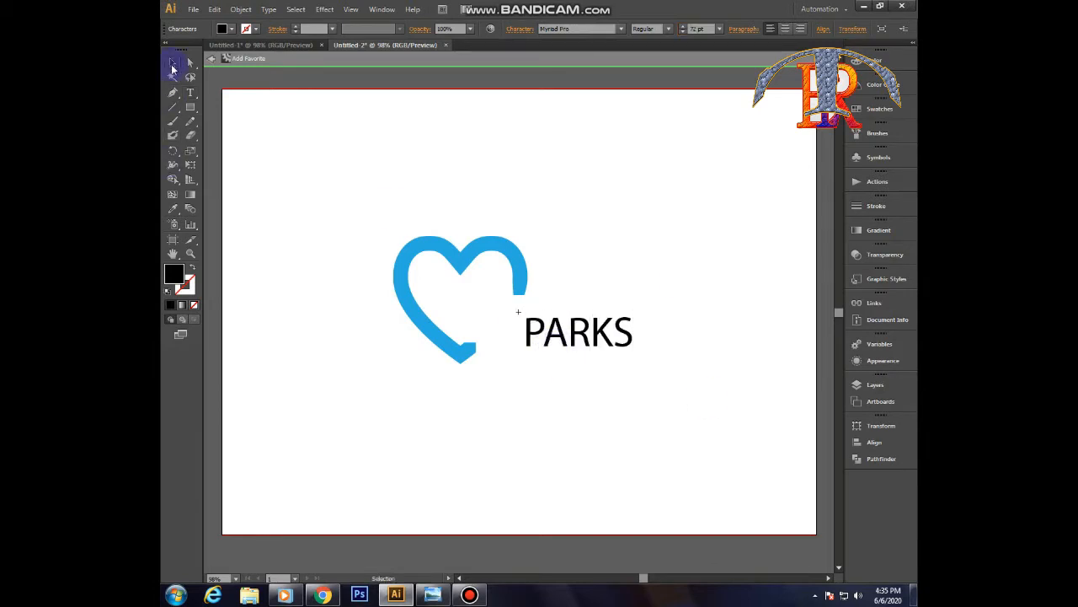
- Change the typeface of the PARKS text to the Adobe serif font in Medium style
left_click(610, 341)
left_click(620, 32)
scroll(602, 225, "down", 15)
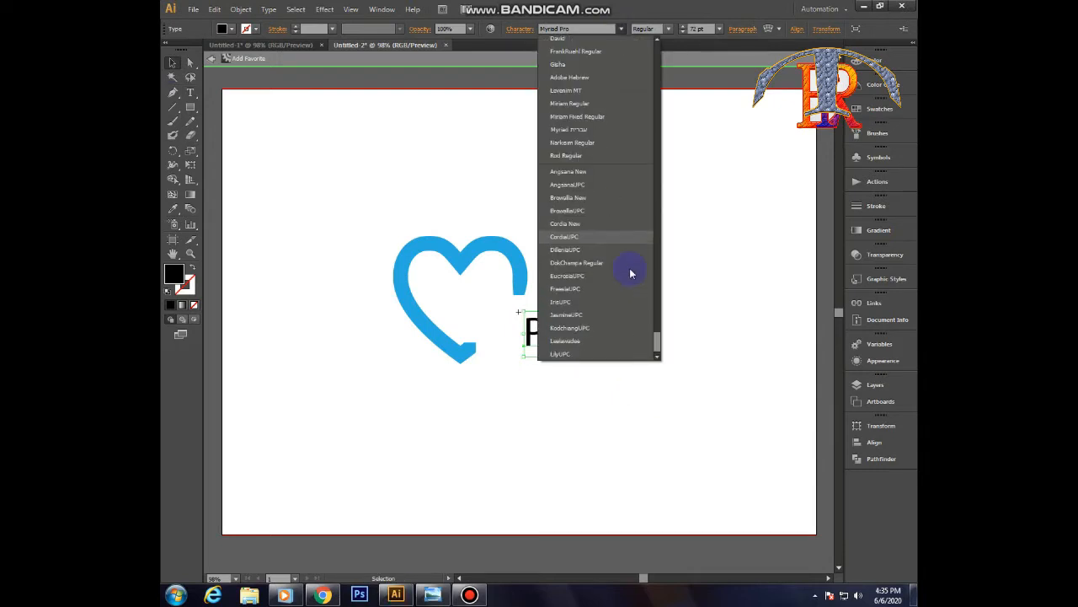
left_click(587, 142)
key("Up")
key("Up")
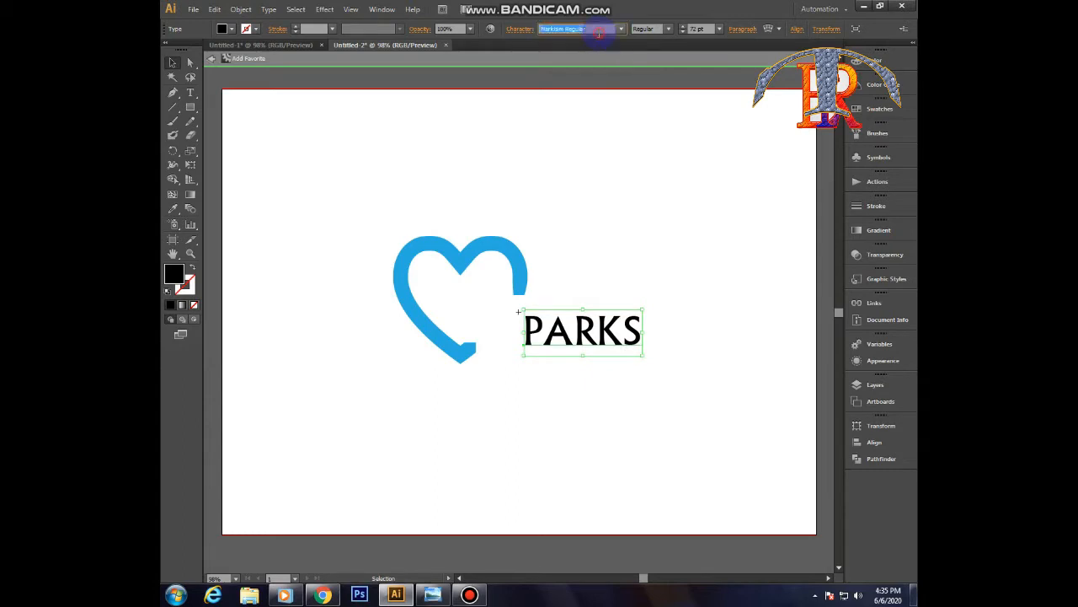
key("Up")
key("Up")
key("Up")
key("Up")
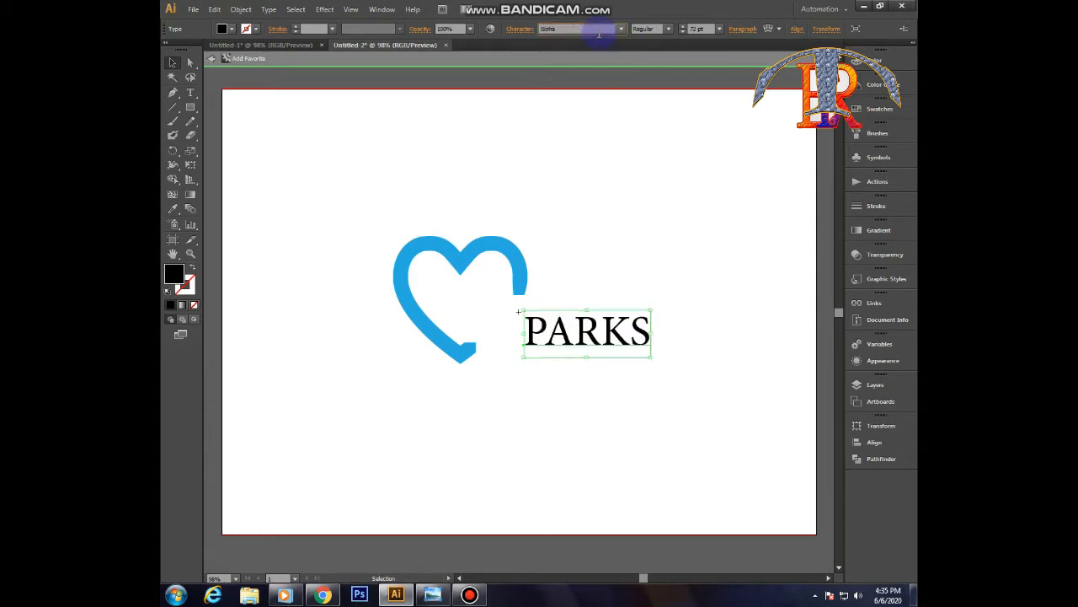
key("Up")
key("Up")
key("Up")
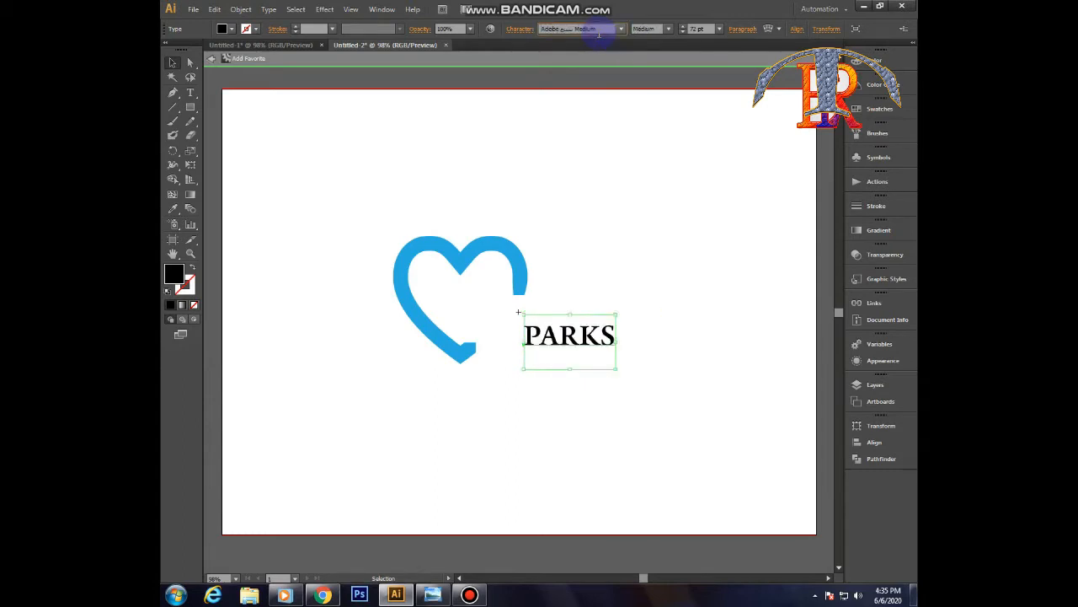
- Enlarge the PARKS text to about 139 pt and move it so it overlaps the heart's open side
left_click_drag(618, 373, 702, 419)
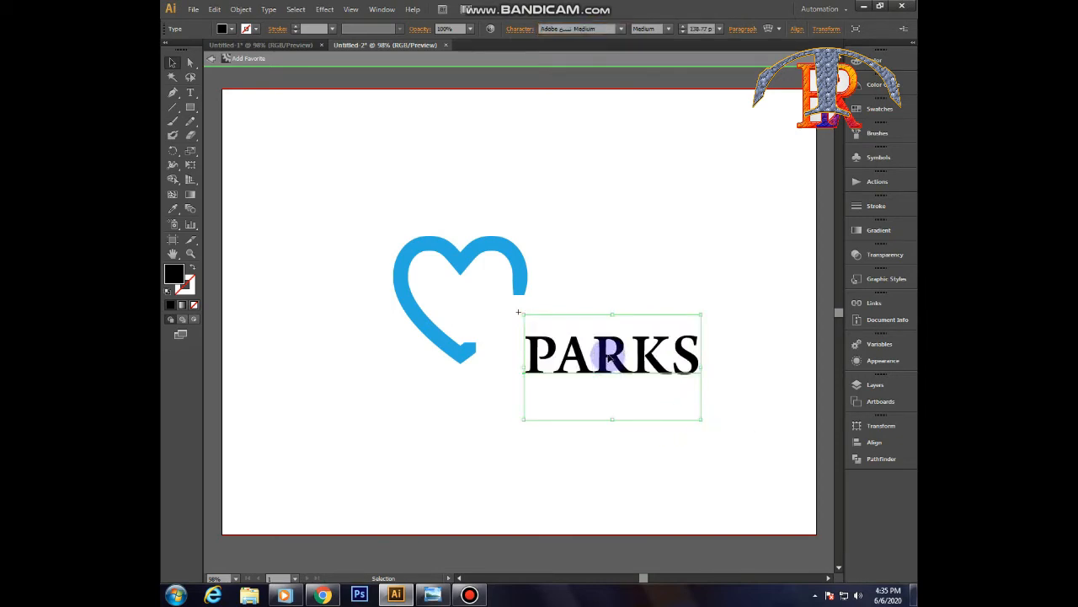
left_click_drag(610, 357, 539, 307)
left_click(745, 279)
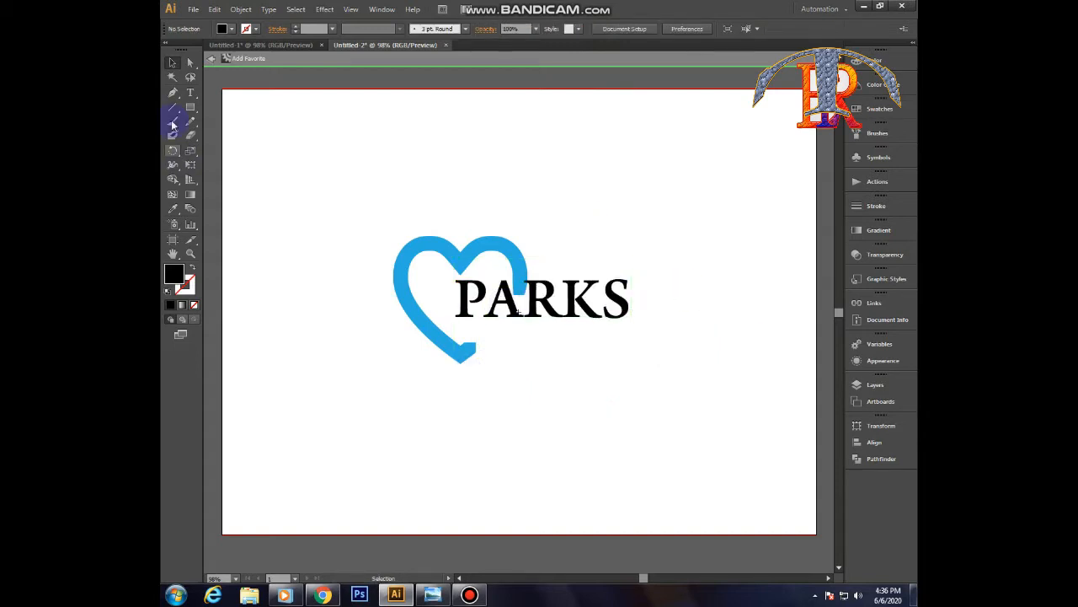
- Add the text "I Love" below PARKS and enlarge it slightly
left_click(191, 92)
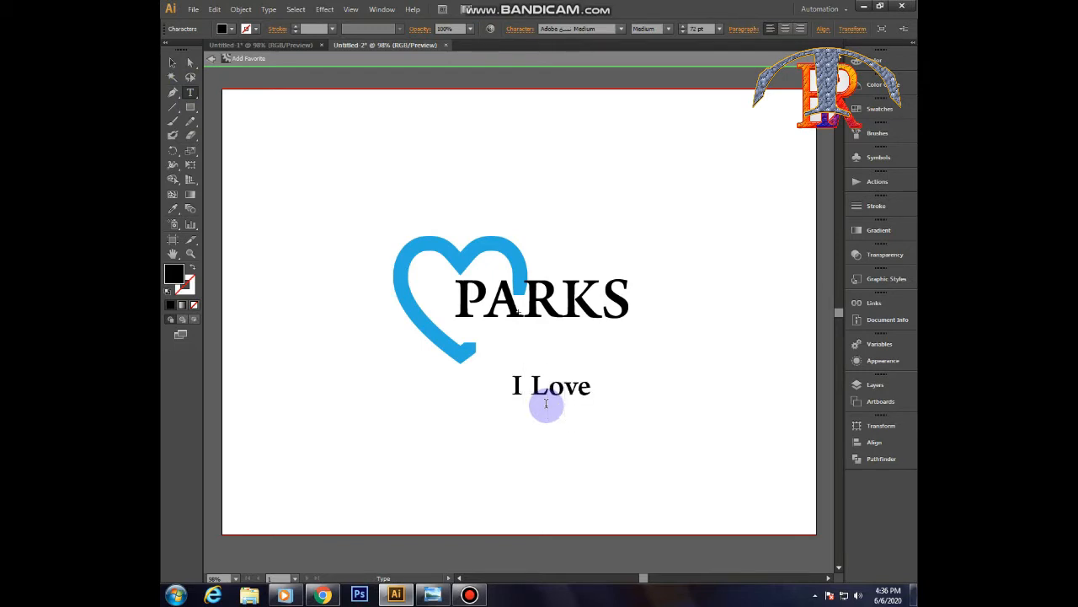
left_click_drag(603, 393, 525, 385)
left_click(620, 390)
left_click(172, 64)
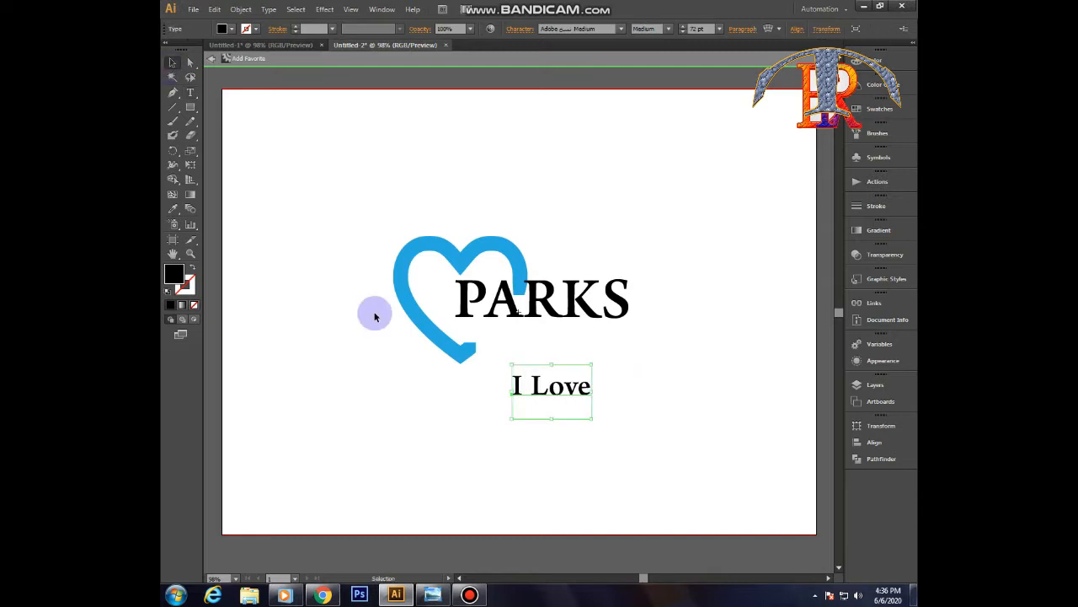
mouse_move(591, 419)
left_mouse_down()
mouse_move(621, 433)
mouse_move(599, 422)
left_mouse_up()
left_click(687, 348)
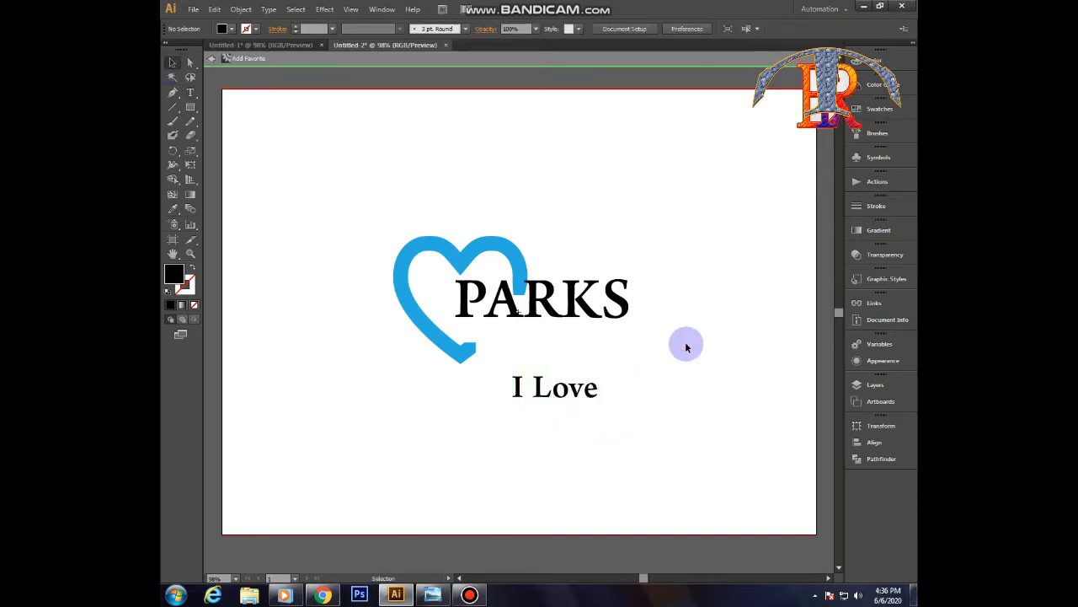
- Reposition PARKS further across the heart and place "I Love" directly beneath it
left_click(417, 310)
left_click(753, 250)
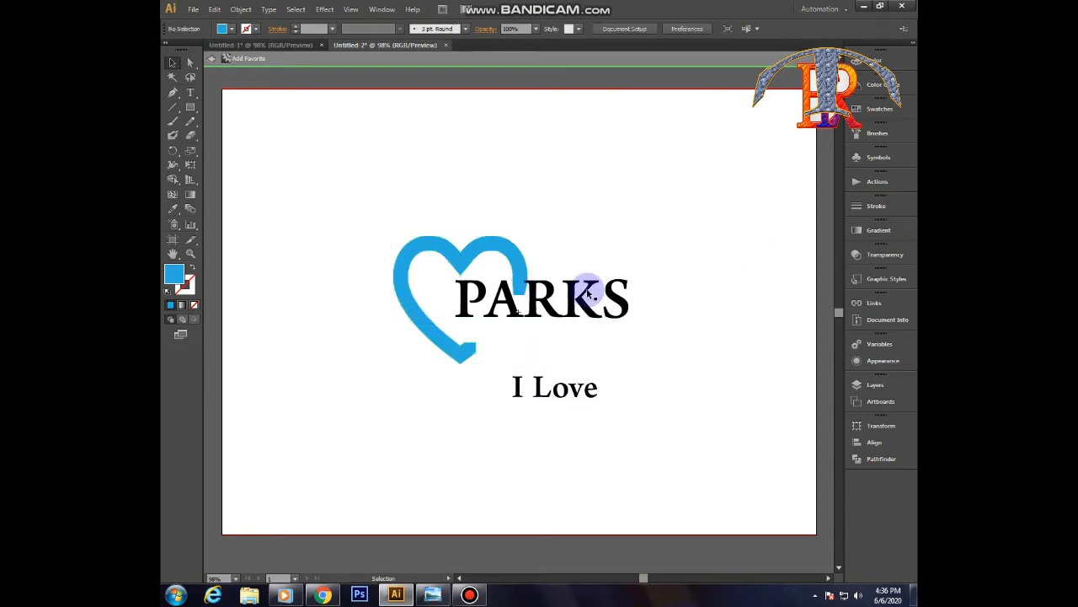
left_click(581, 301)
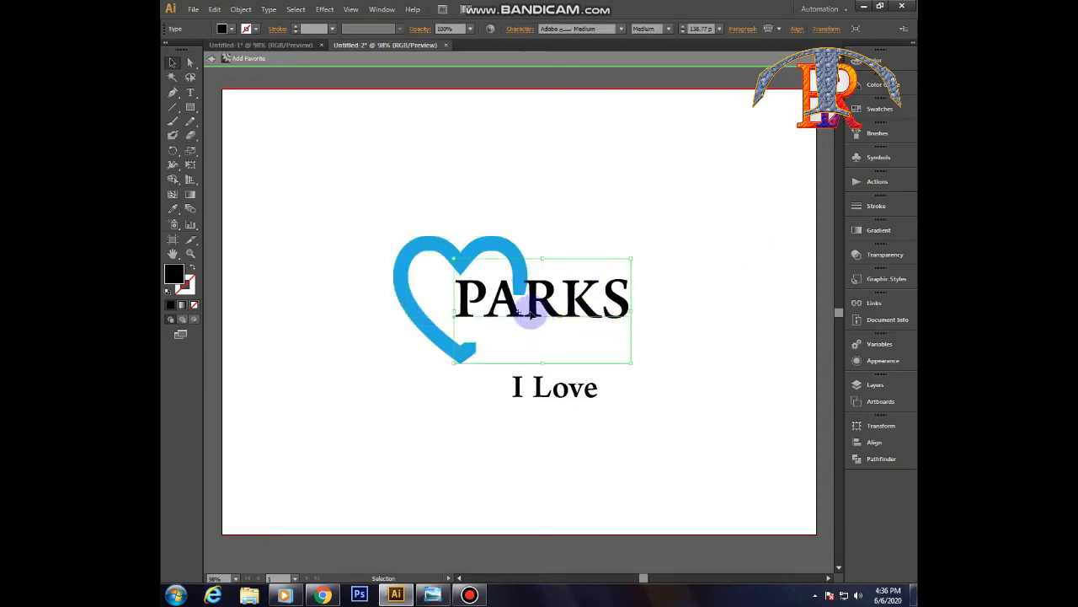
left_click_drag(527, 310, 631, 324)
left_click_drag(567, 393, 520, 337)
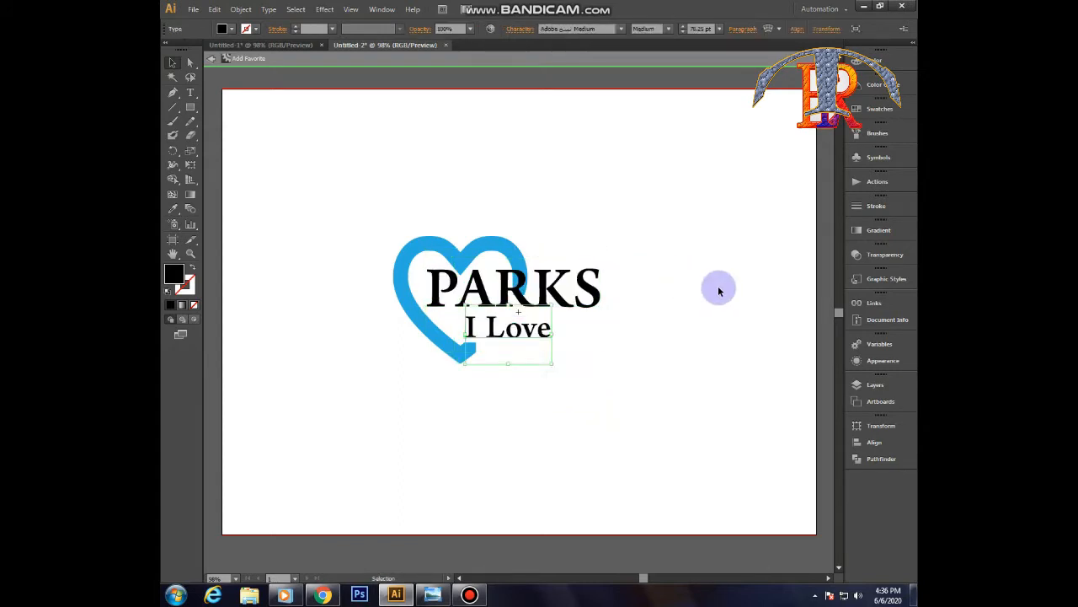
key("Down")
key("Down")
key("Down")
key("Down")
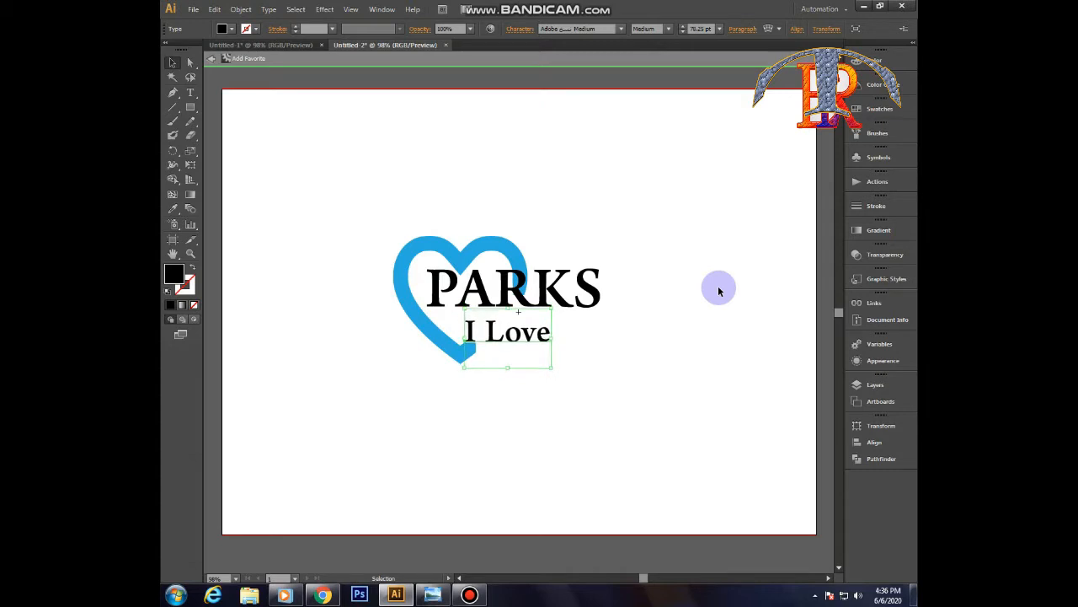
- Stretch the PARKS text horizontally to widen it beyond the heart's open side
left_click_drag(515, 351, 636, 309)
left_click(655, 353)
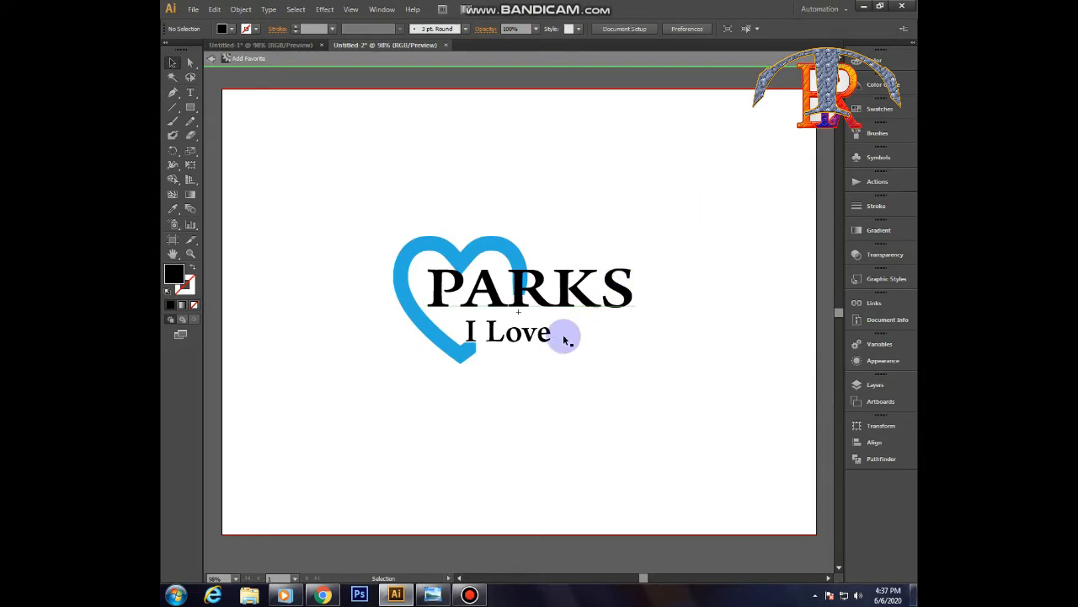
left_click(525, 284)
left_click(694, 248)
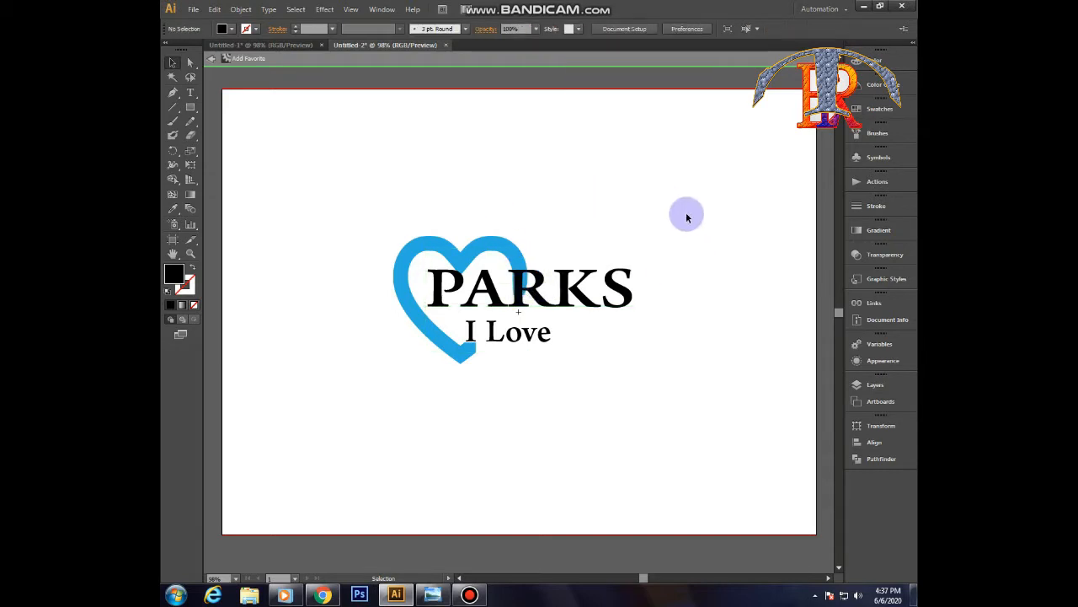
left_click(518, 289)
left_click(692, 329)
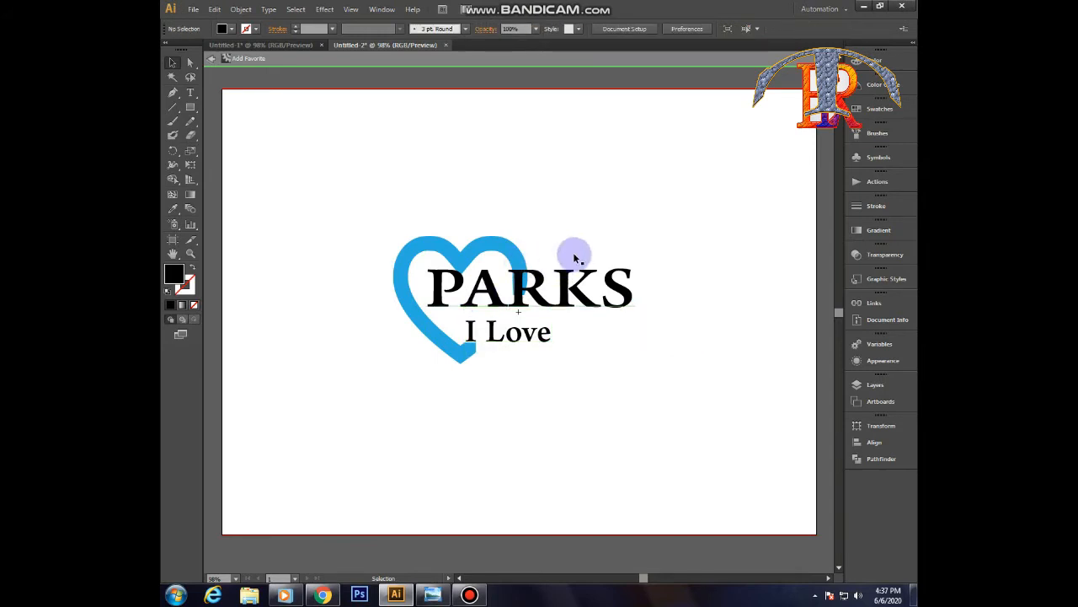
left_click(515, 295)
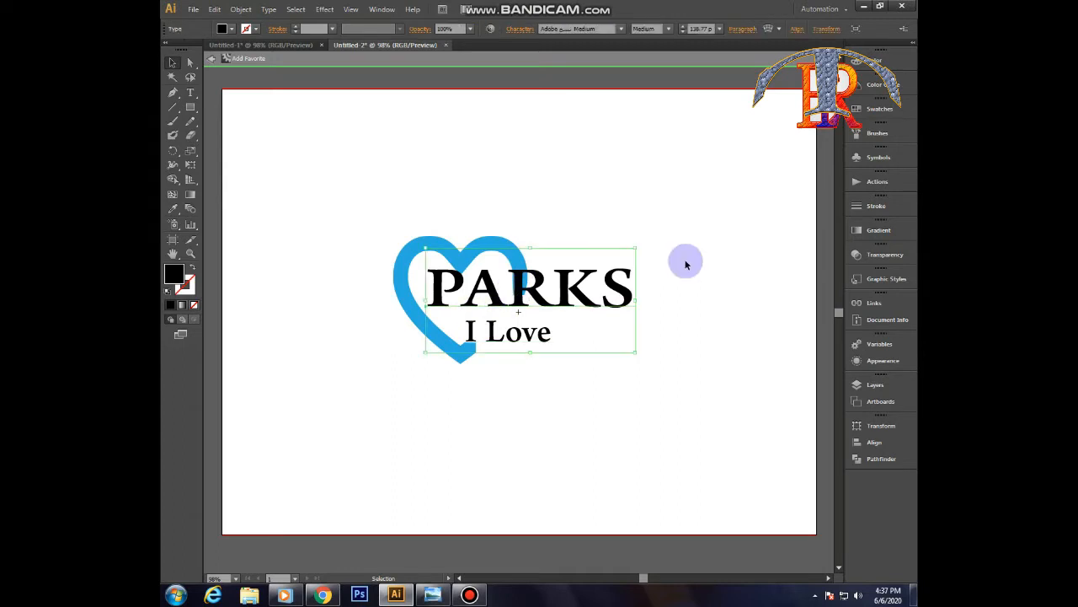
left_click(691, 255)
left_click(631, 289)
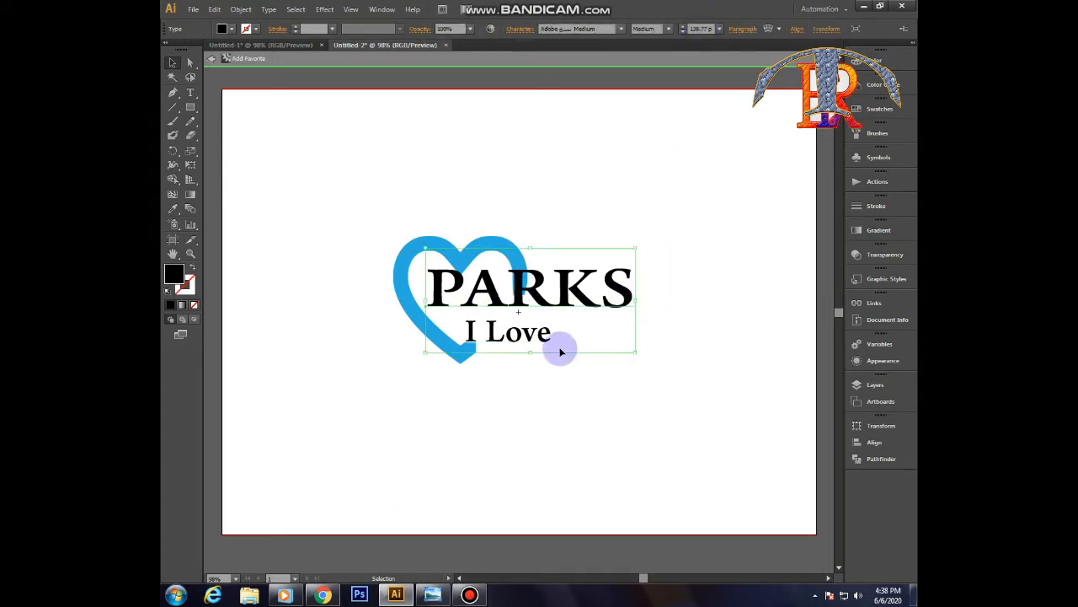
left_click(674, 345)
left_click(190, 92)
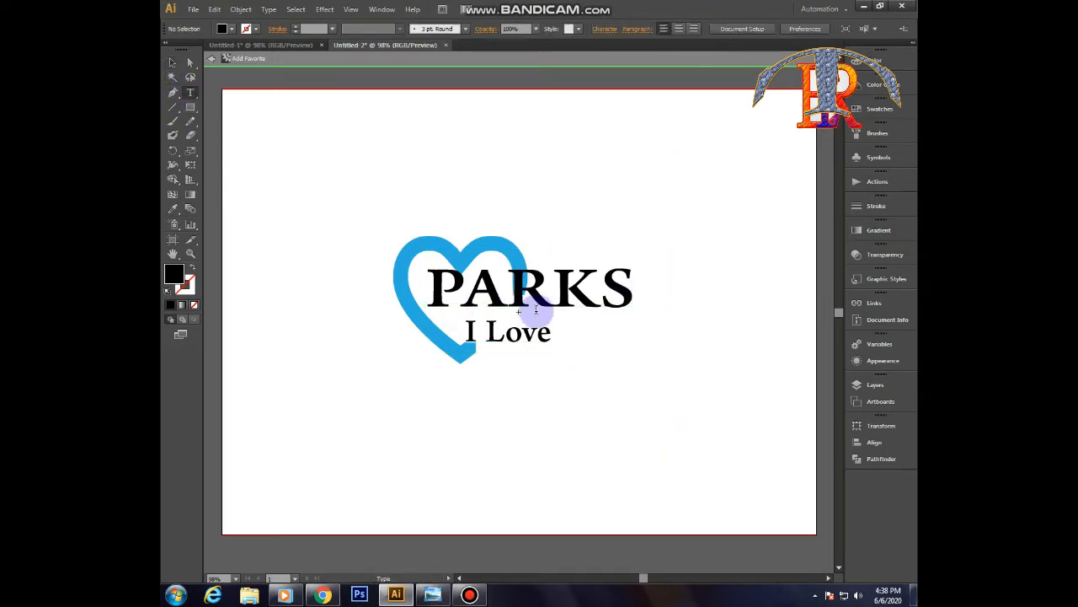
left_click(639, 400)
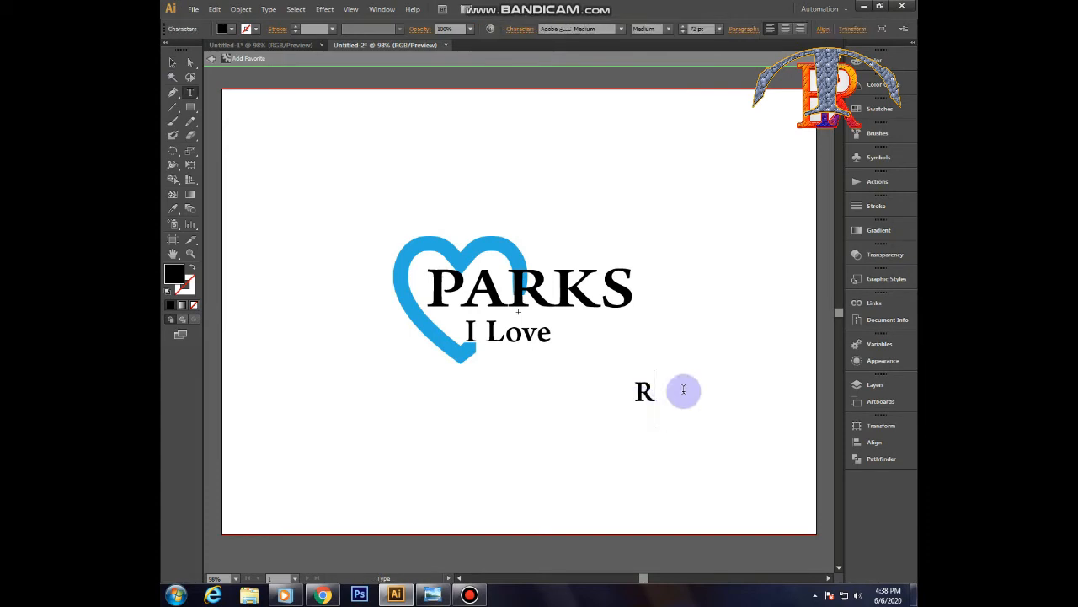
double_click(635, 392)
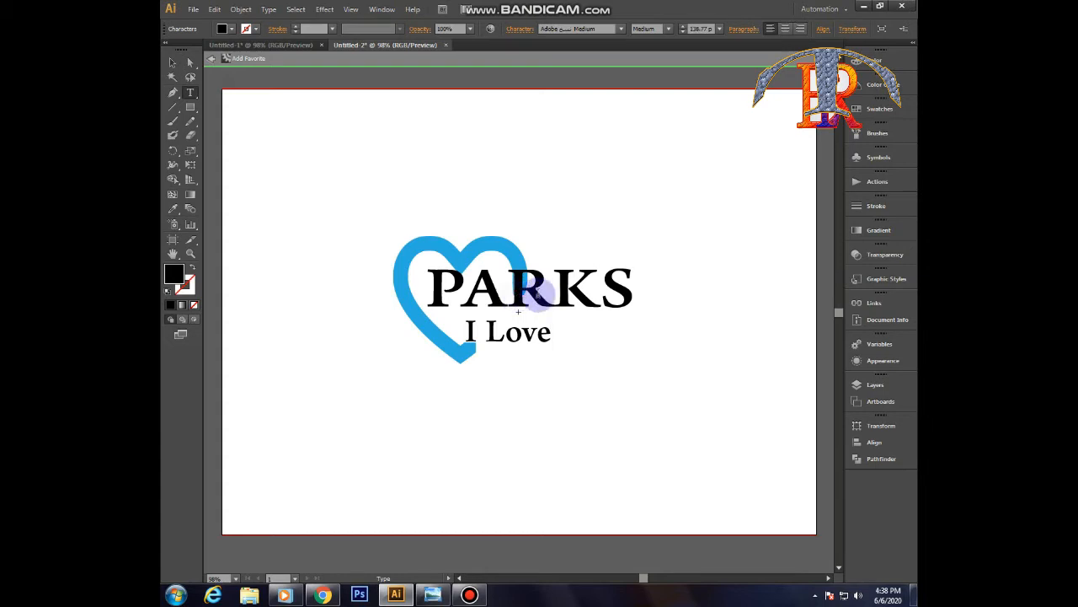
left_click_drag(537, 295, 544, 293)
left_click(600, 399)
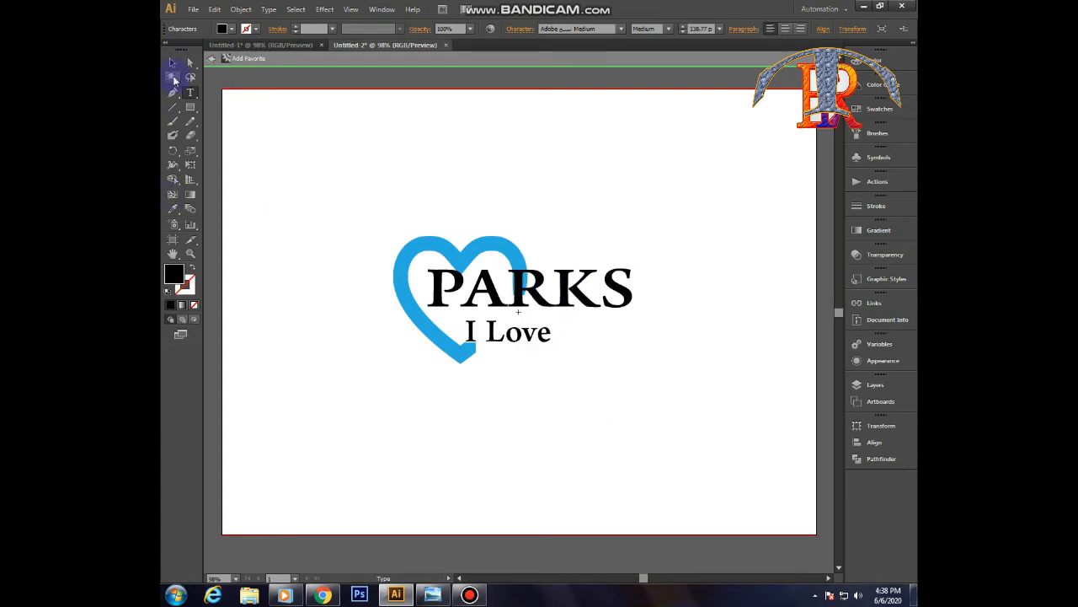
left_click(173, 63)
left_click(686, 347)
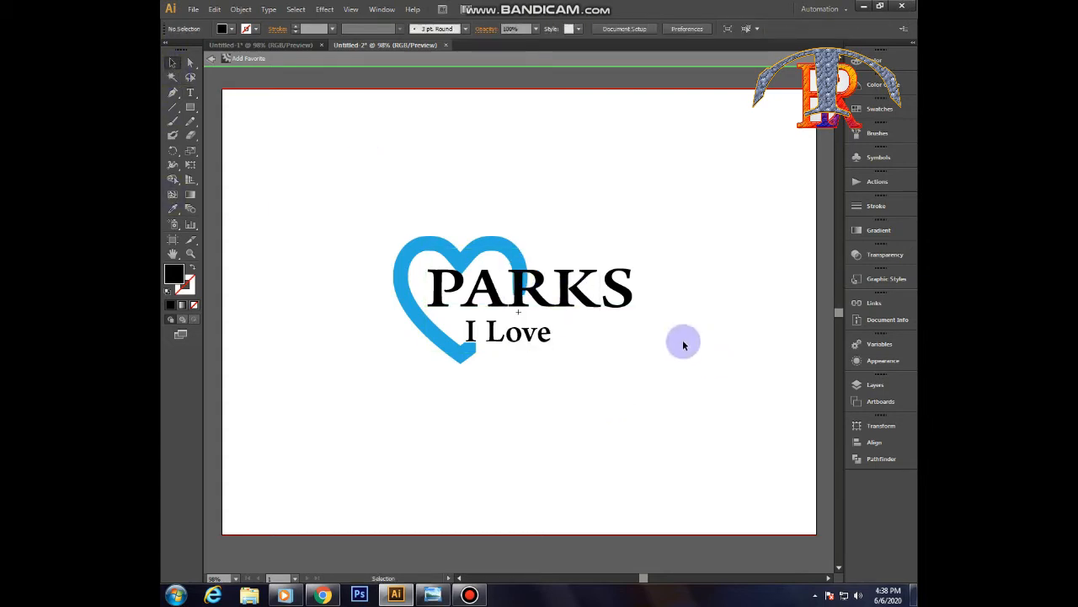
- Stretch the blue heart slightly taller and nudge it slightly away from its left edge
left_click(486, 249)
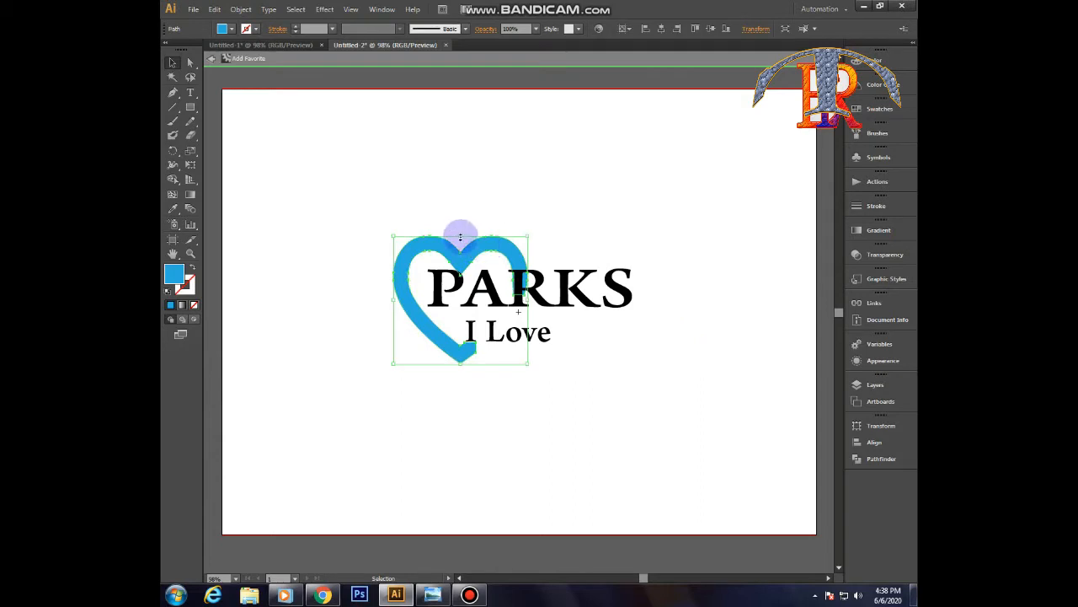
left_click_drag(460, 237, 458, 232)
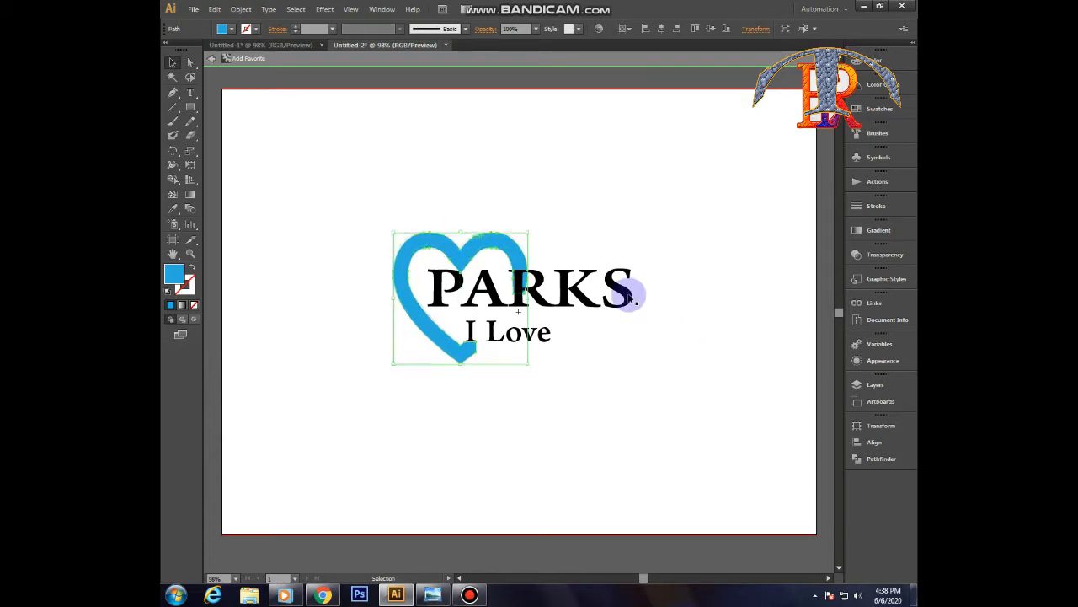
left_click(495, 272)
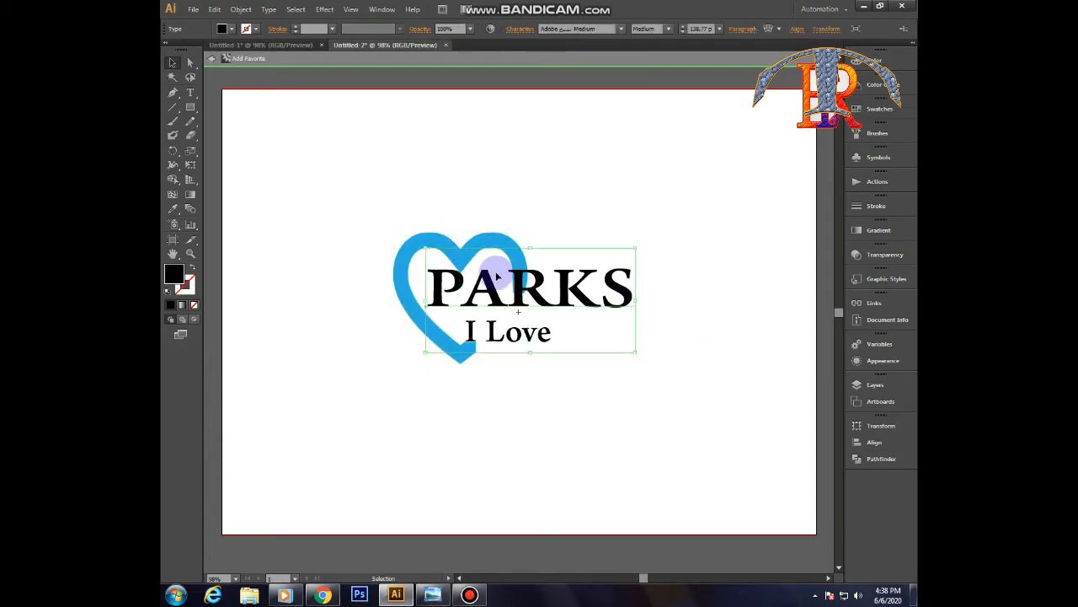
left_click(702, 373)
left_click(405, 310)
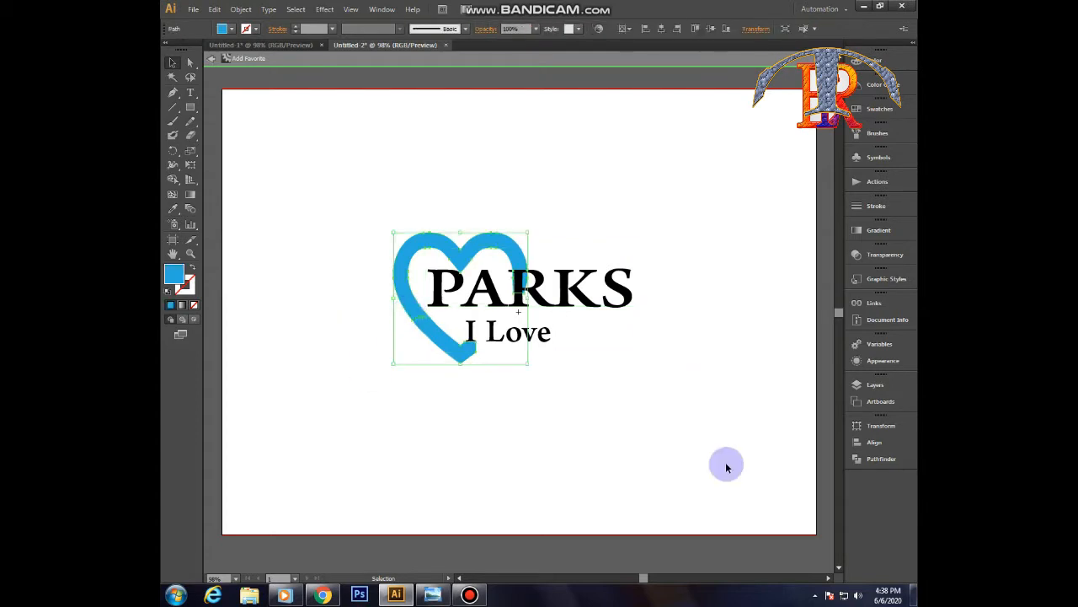
left_click(691, 396)
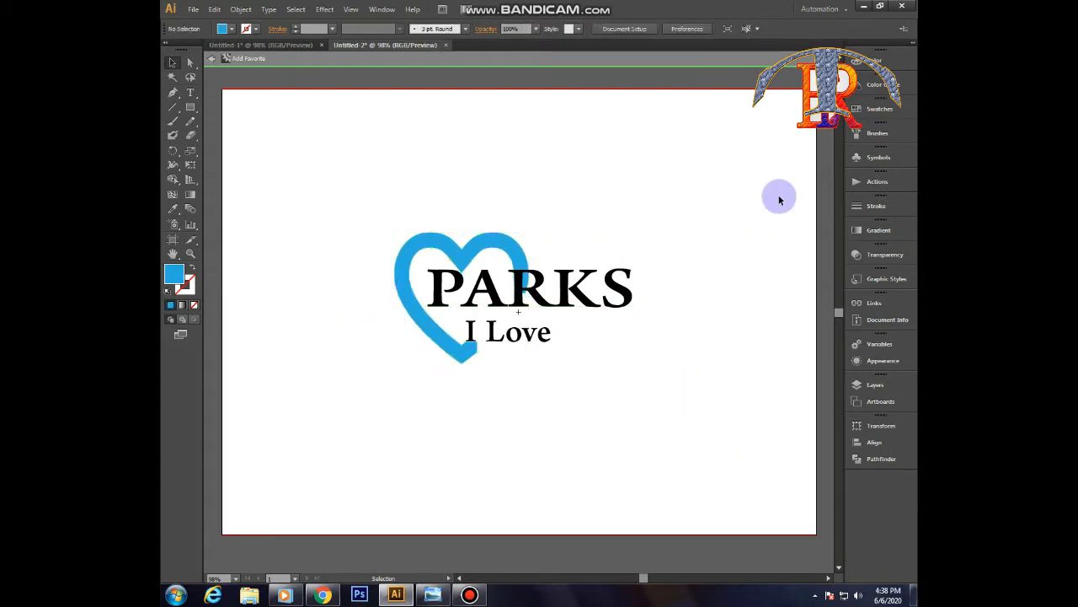
left_click(544, 286)
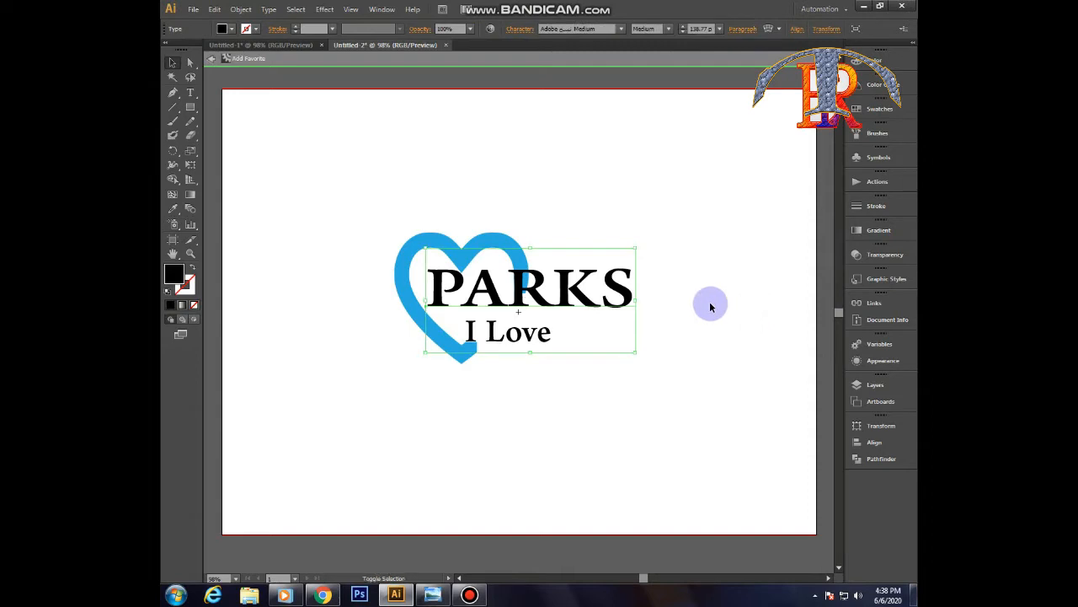
left_click(400, 292, "shift")
left_click(174, 180)
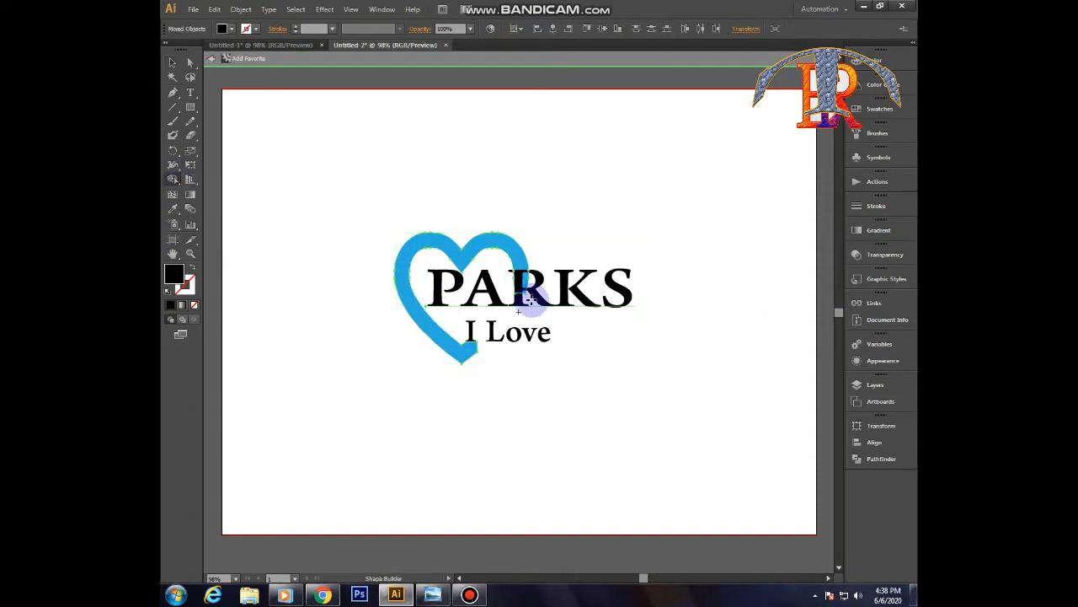
left_click(713, 342)
- Convert the PARKS text to outlines
left_click(585, 285)
right_click(585, 297)
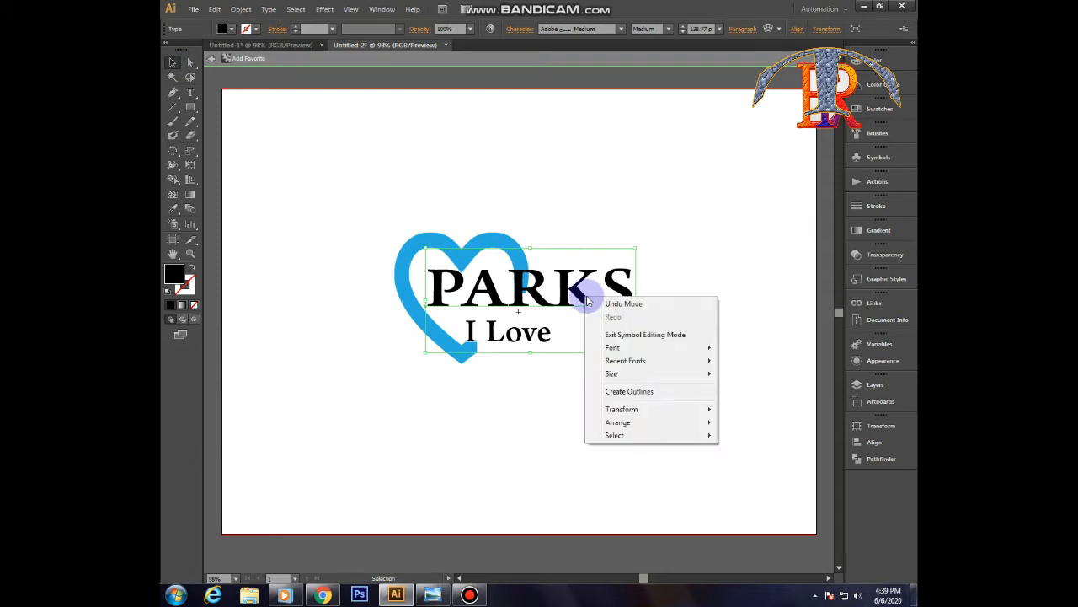
left_click(596, 267)
right_click(607, 306)
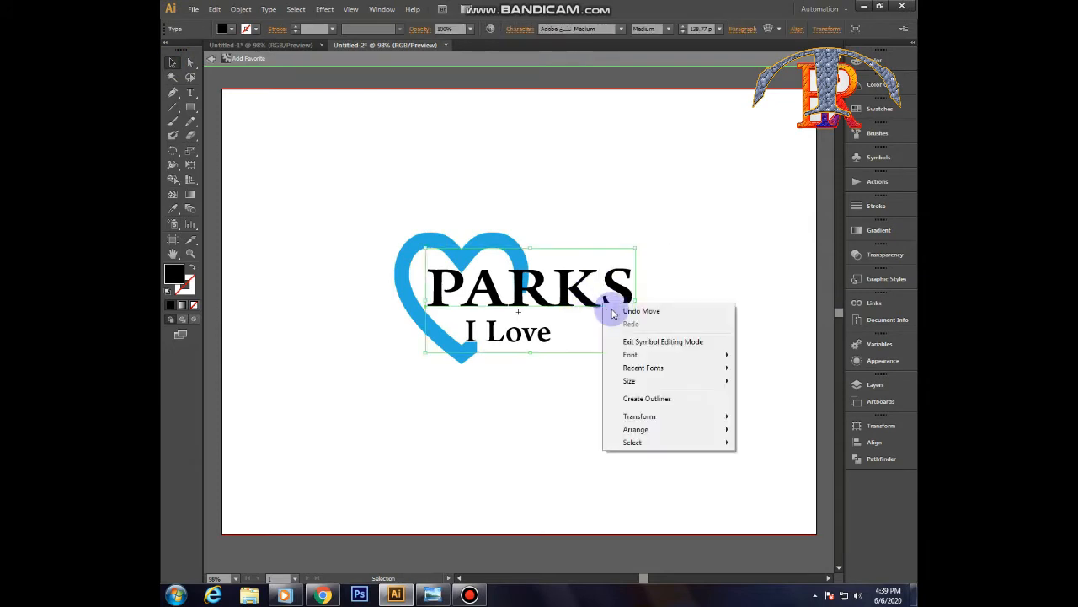
left_click(646, 398)
left_click(661, 375)
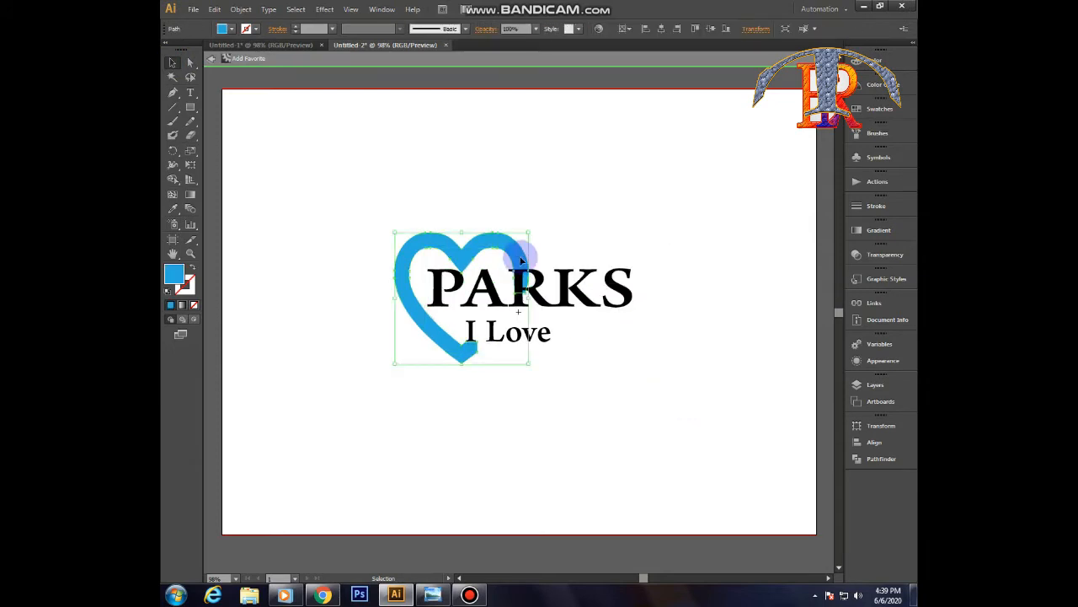
- Try to prepare the heart and outlined PARKS for Shape Builder editing around the R, and undo the outline conversion
left_click(543, 306, "shift")
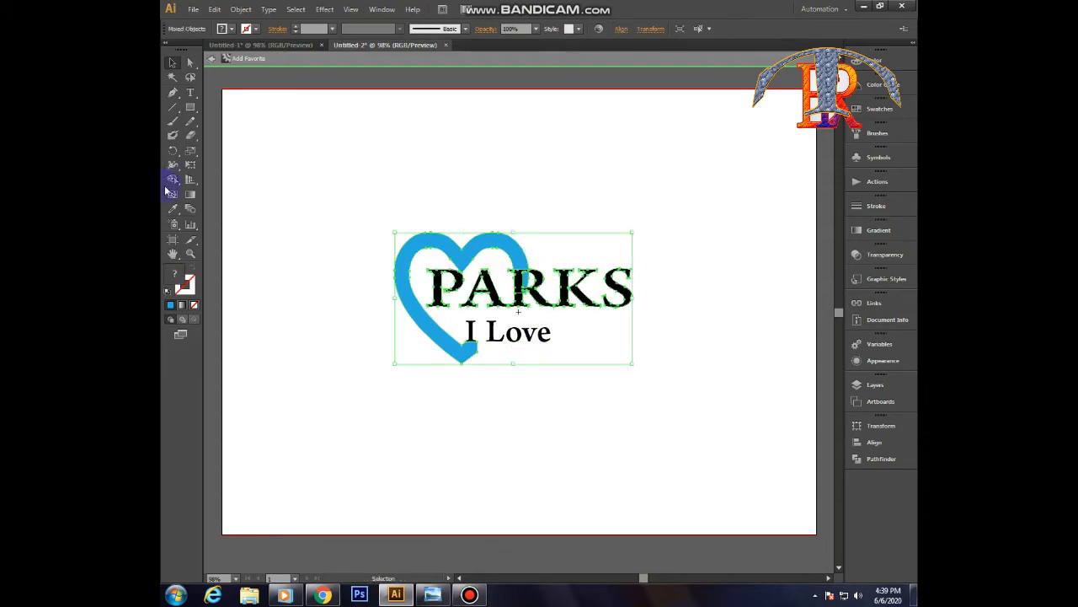
left_click(173, 179)
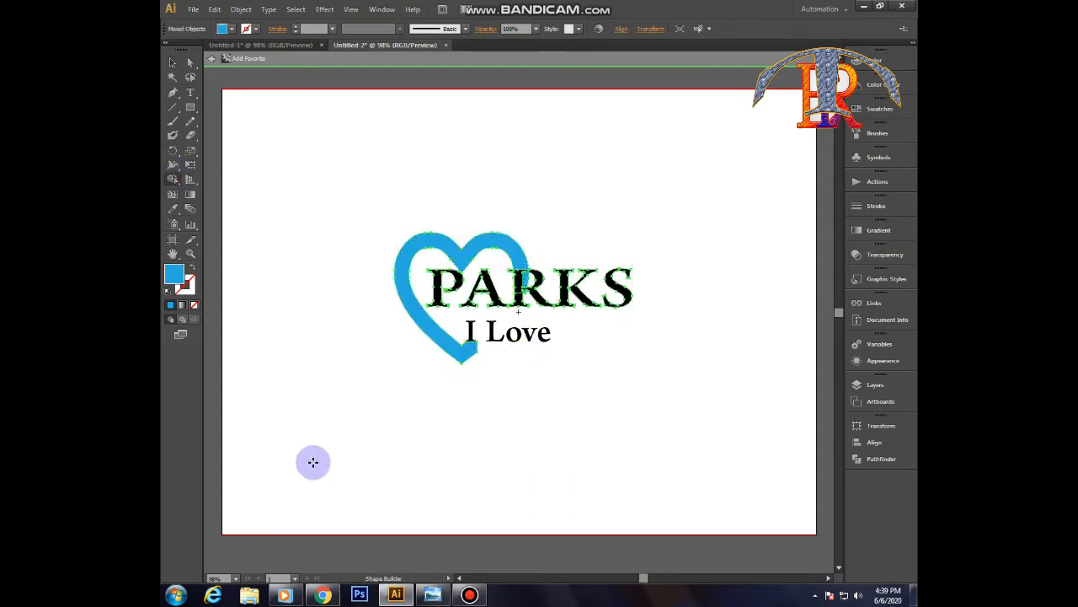
left_click(191, 253)
left_click(528, 317)
left_click(529, 317)
left_click(527, 319)
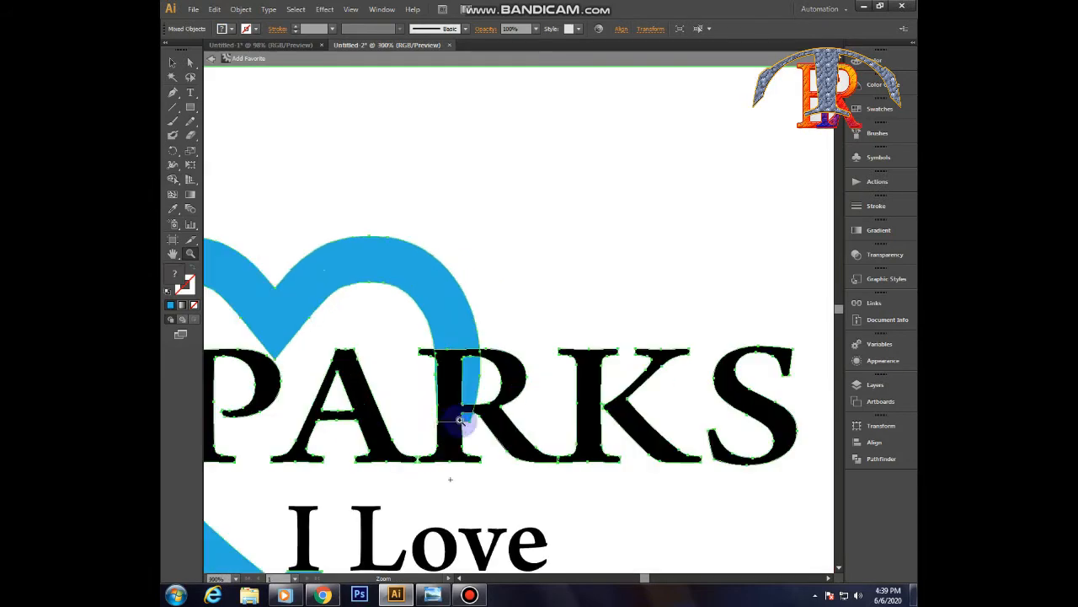
left_click(462, 419)
left_click_drag(453, 373, 447, 380)
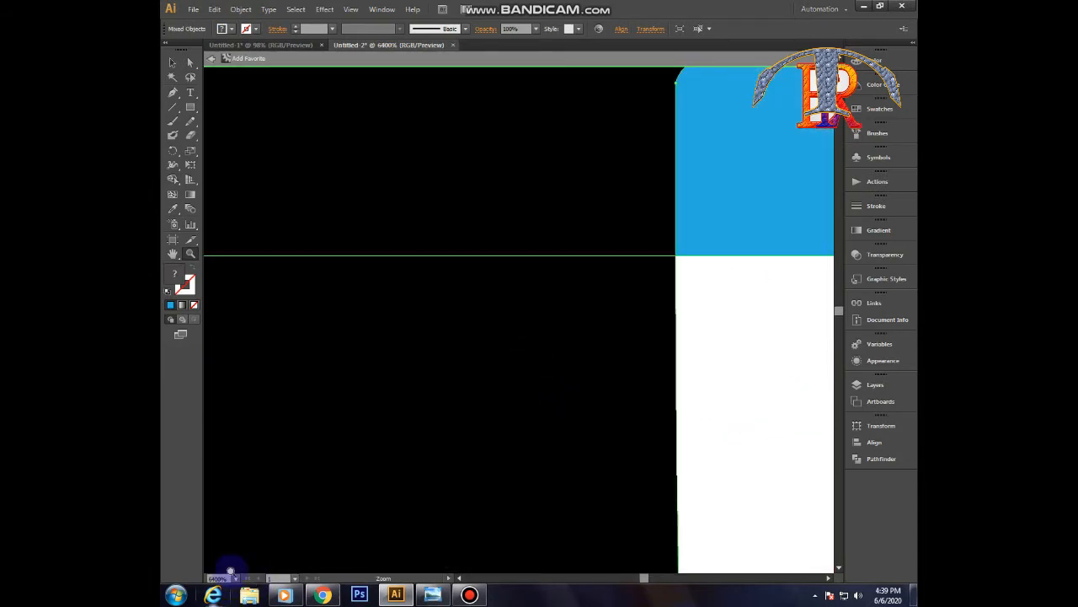
key("ctrl+z")
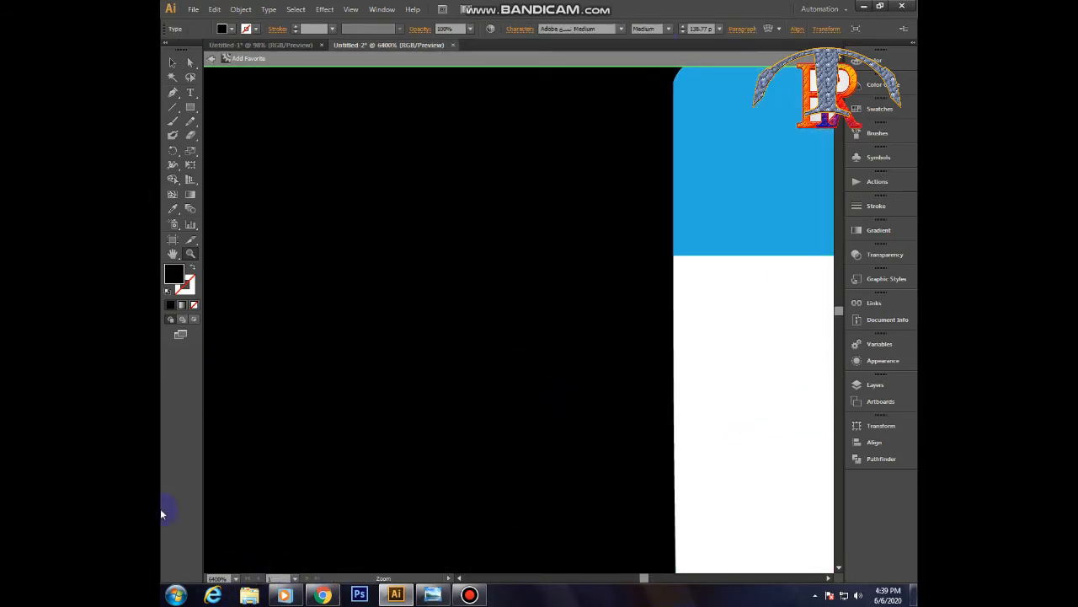
left_click(236, 578)
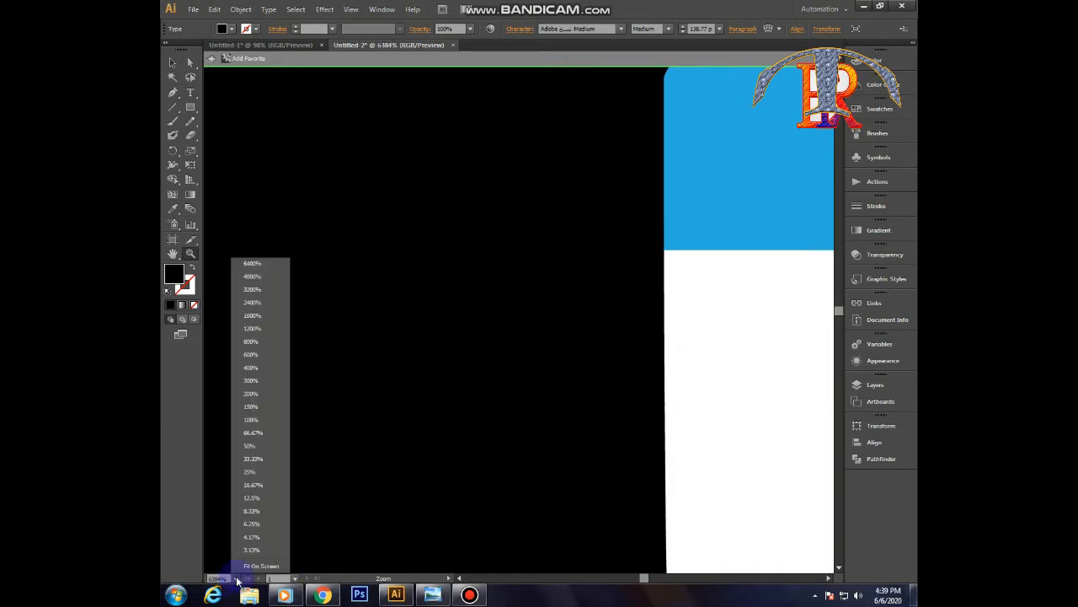
left_click(248, 307)
scroll(677, 380, "up", 2)
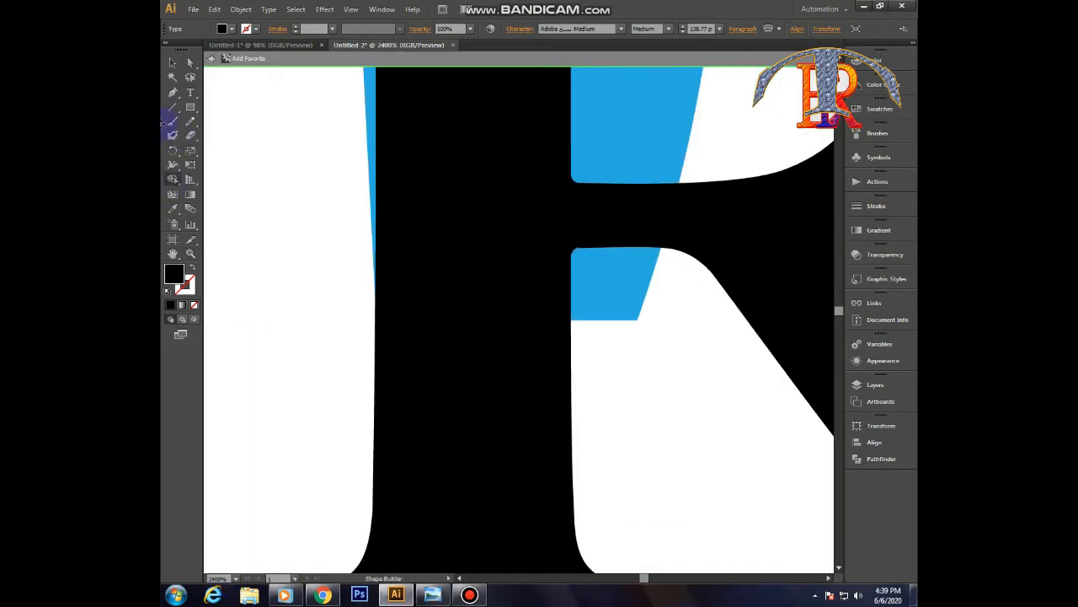
left_click(172, 62)
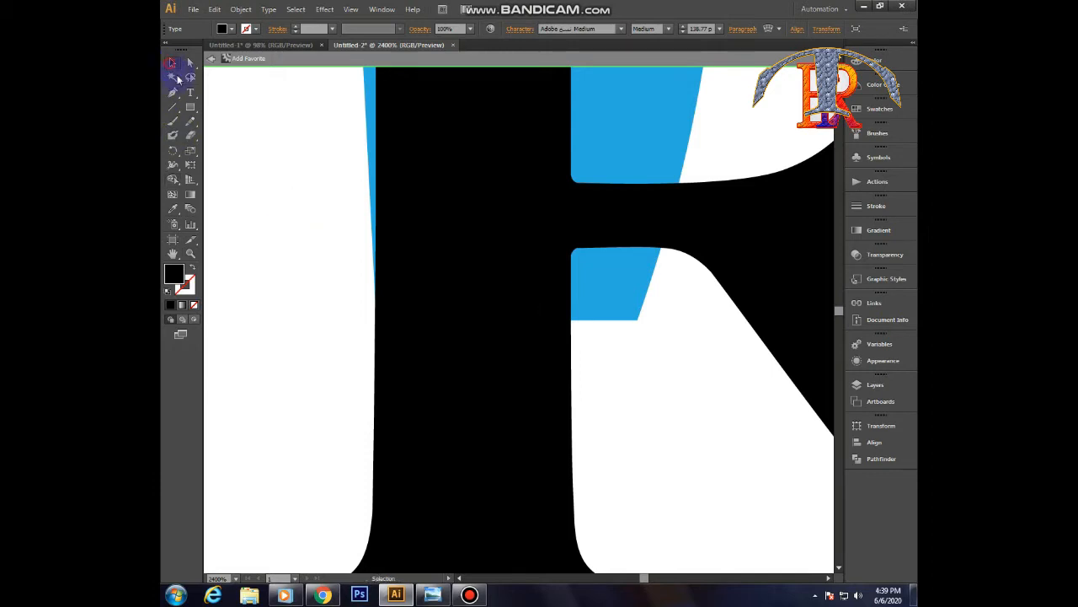
left_click(191, 179)
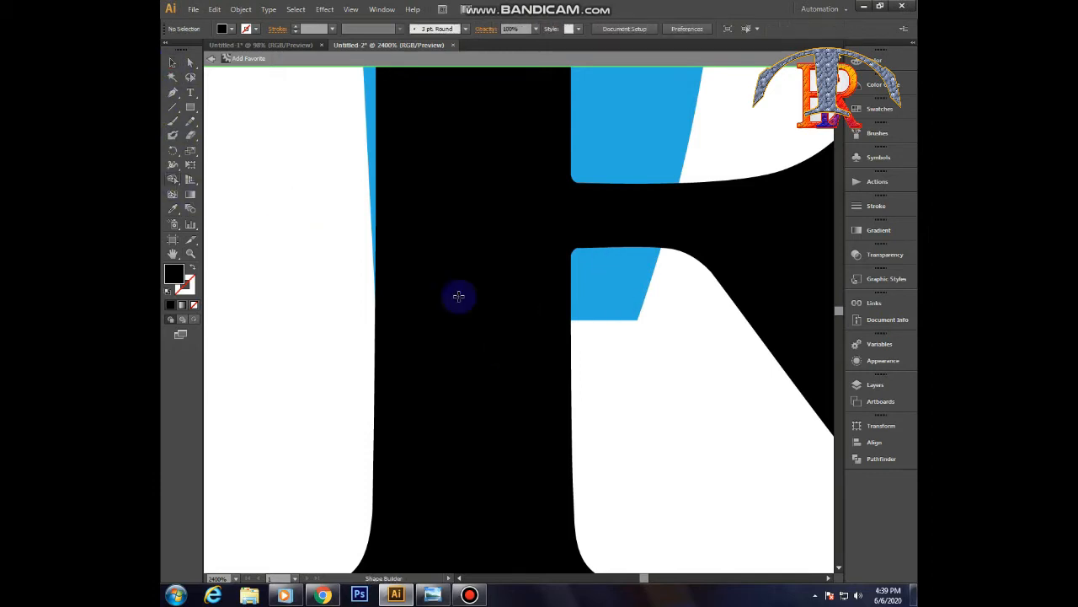
left_click(236, 578)
left_click(253, 332)
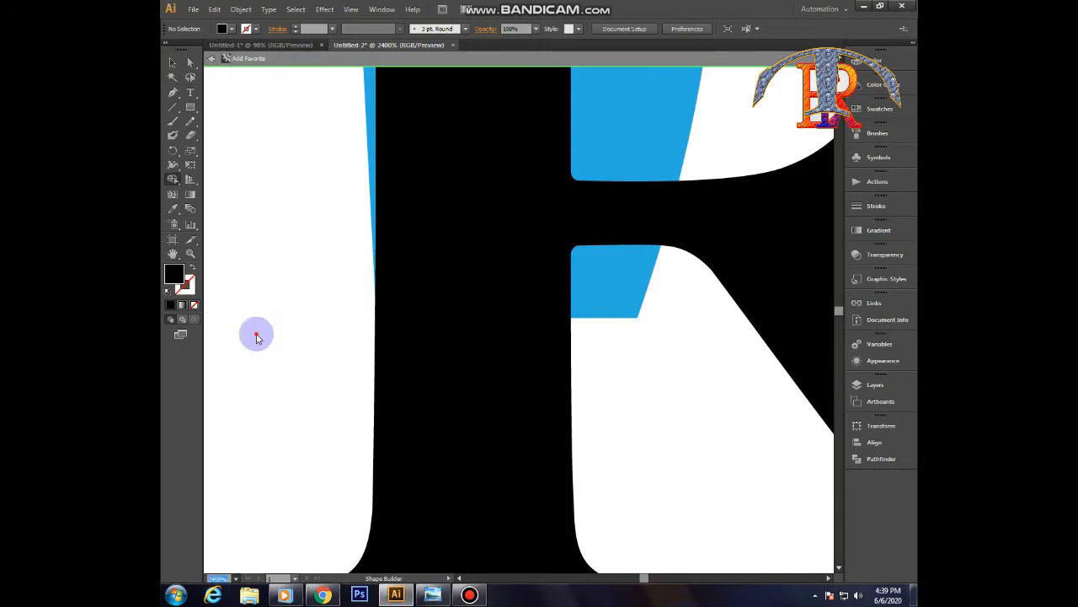
scroll(547, 348, "up", 3)
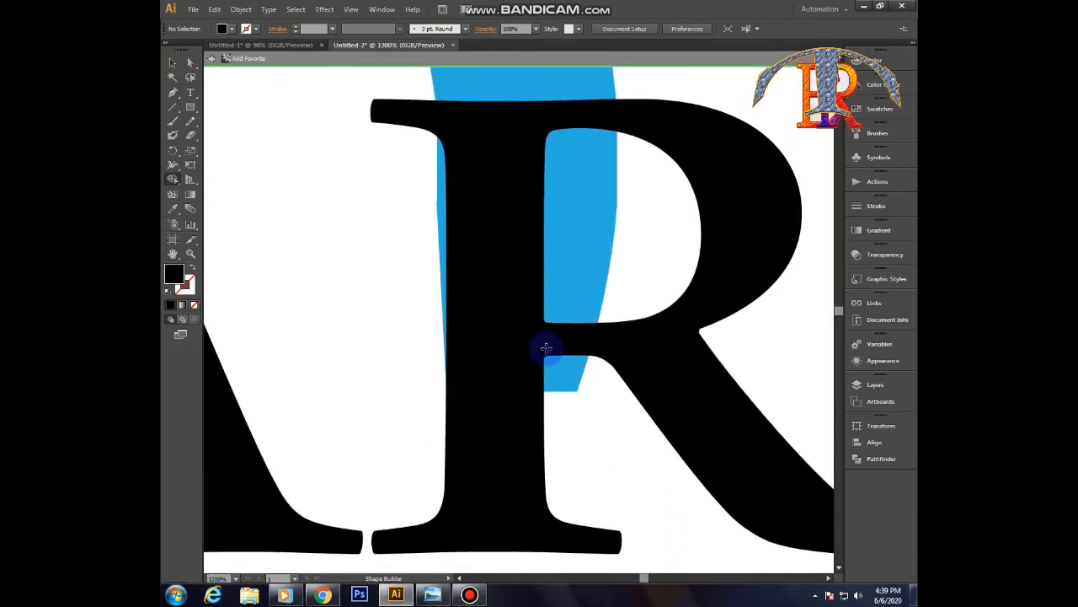
key("v")
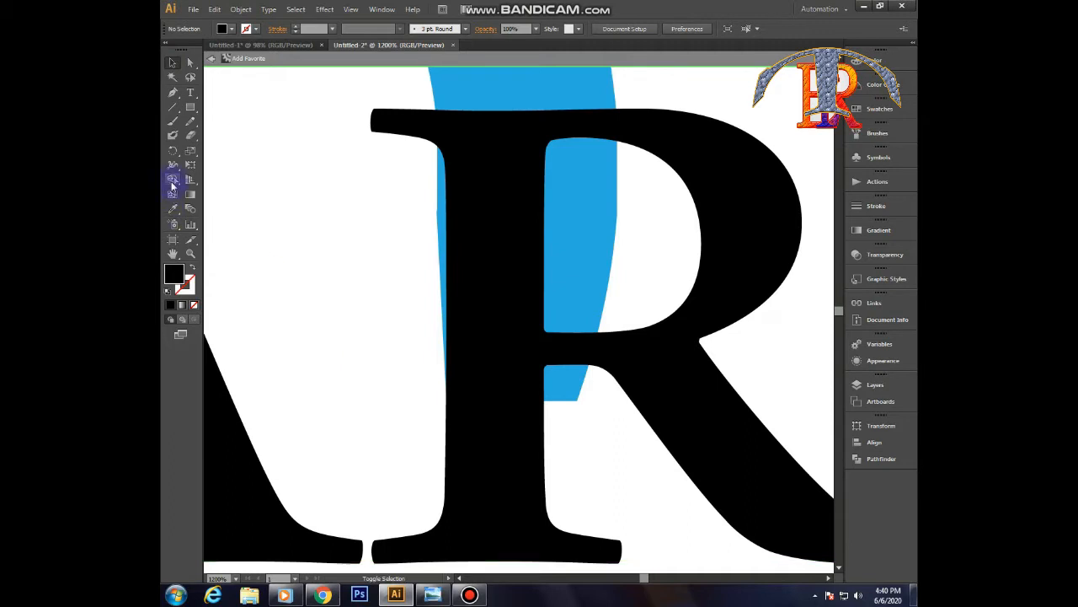
left_click(172, 179)
left_click(171, 65)
left_click(228, 578)
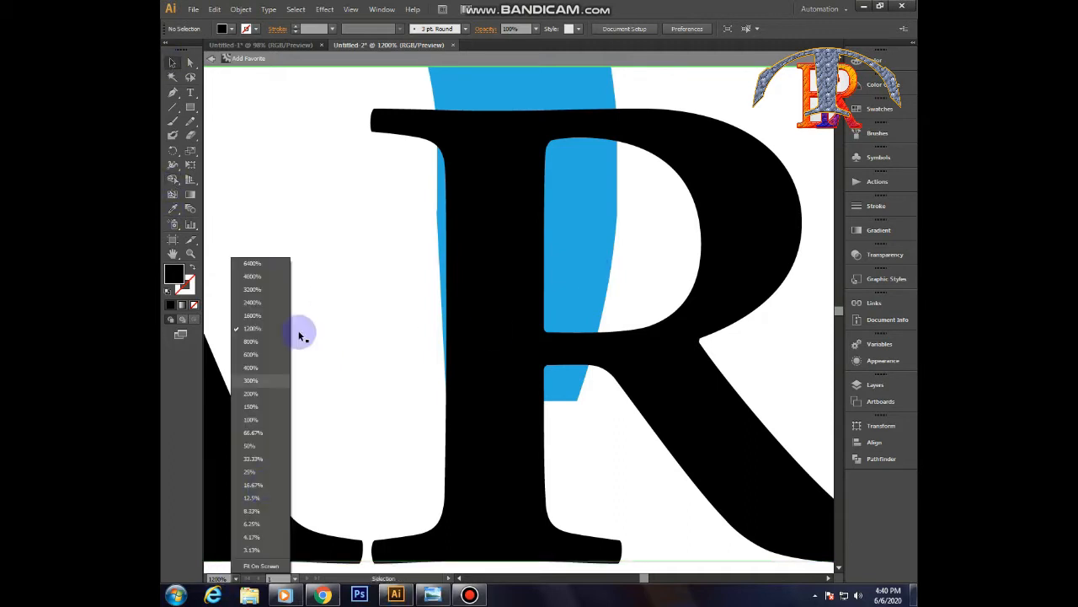
left_click(267, 345)
scroll(628, 337, "up", 1)
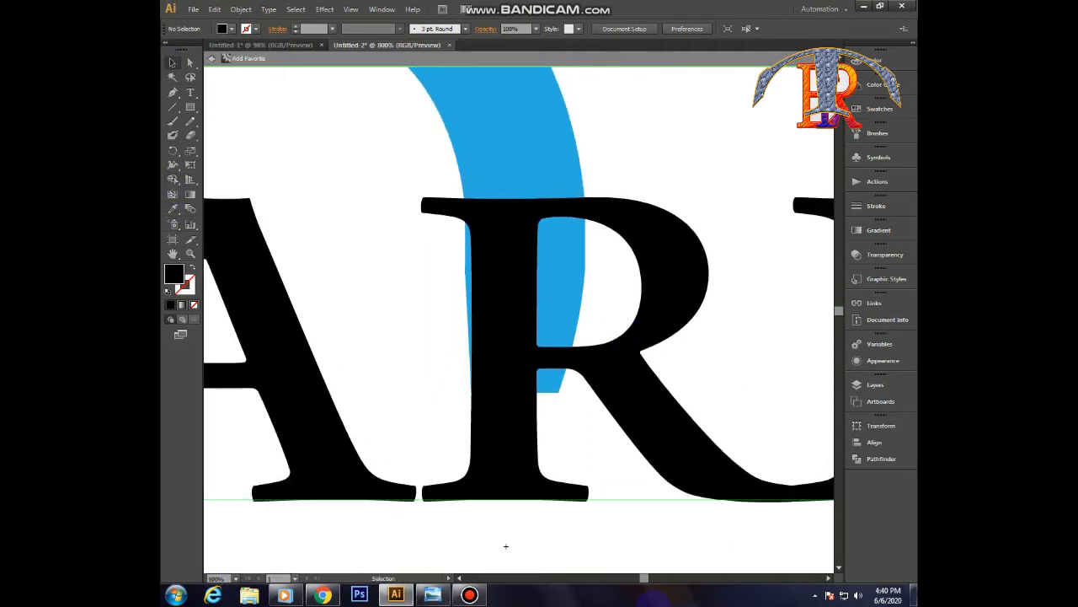
- Create outlines from the live PARKS text
left_click(496, 493)
scroll(335, 589, "down", 1)
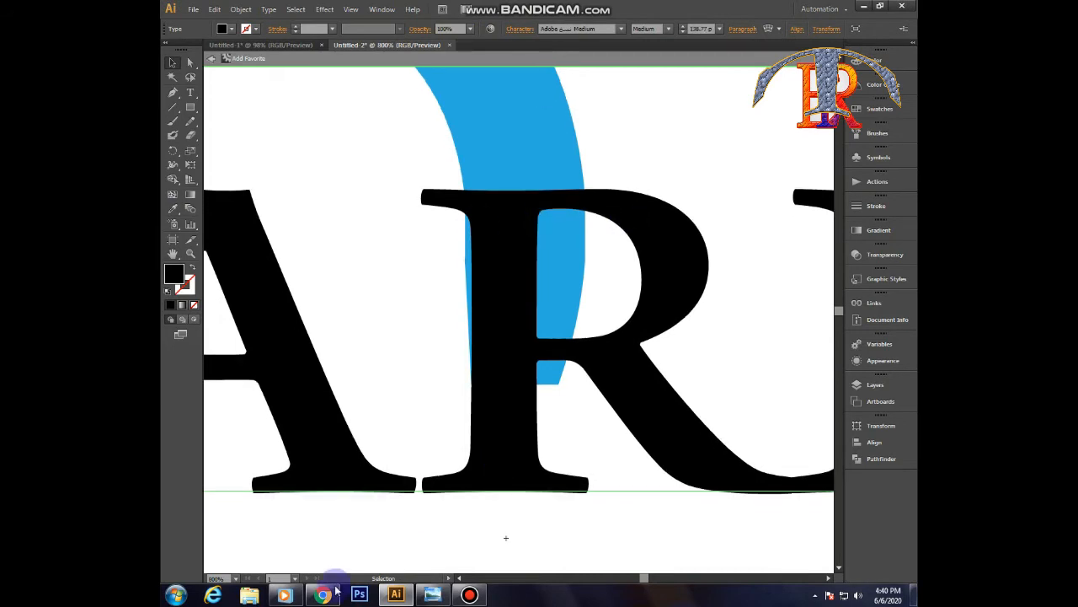
left_click(228, 578)
left_click(262, 446)
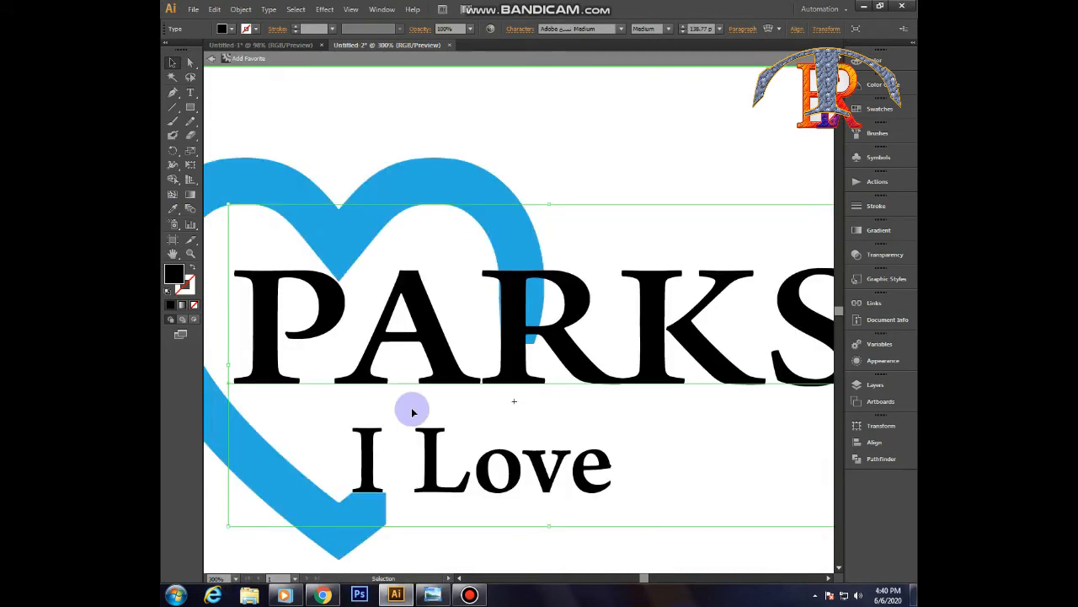
left_click(643, 133)
left_click(520, 361)
right_click(520, 360)
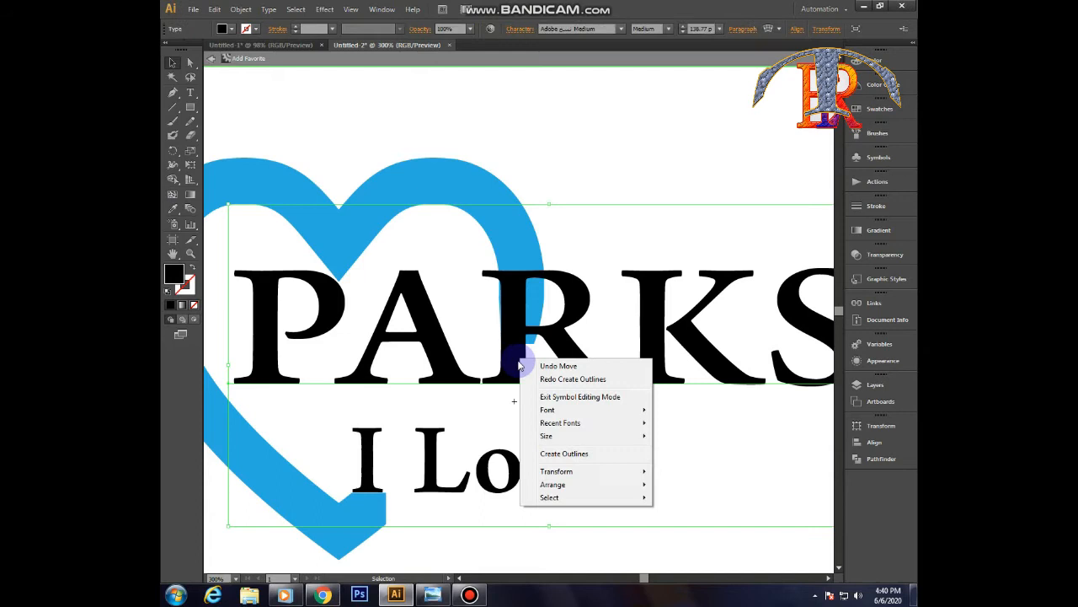
left_click(605, 453)
left_click(588, 262)
- Use Shape Builder on the heart and PARKS outlines to split off the parts of the heart overlapping the letter R
left_click(506, 229)
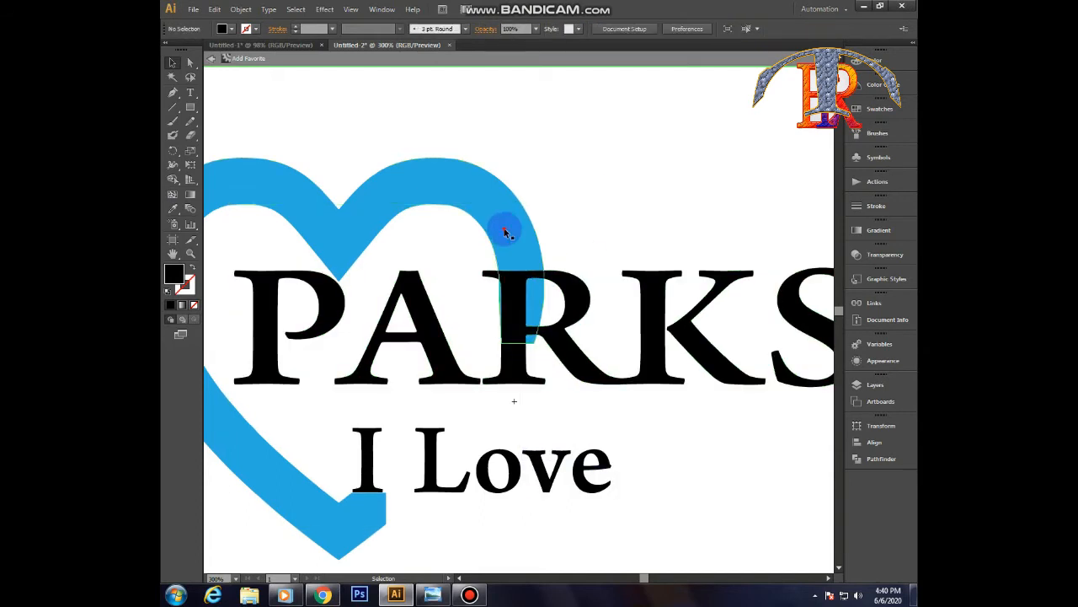
left_click(517, 364, "shift")
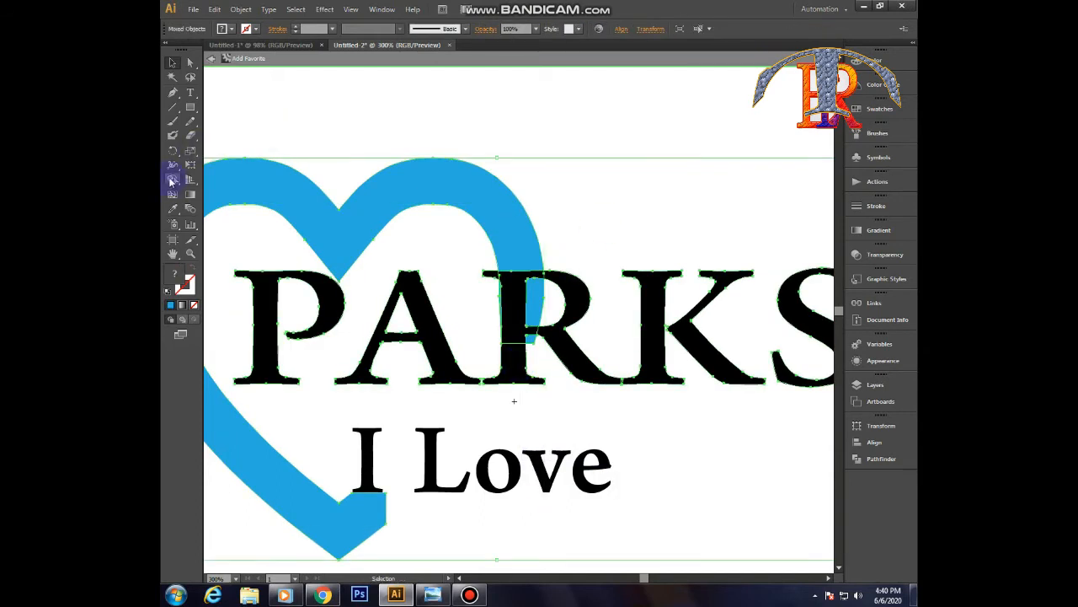
left_click(171, 181)
left_click_drag(537, 300, 531, 347)
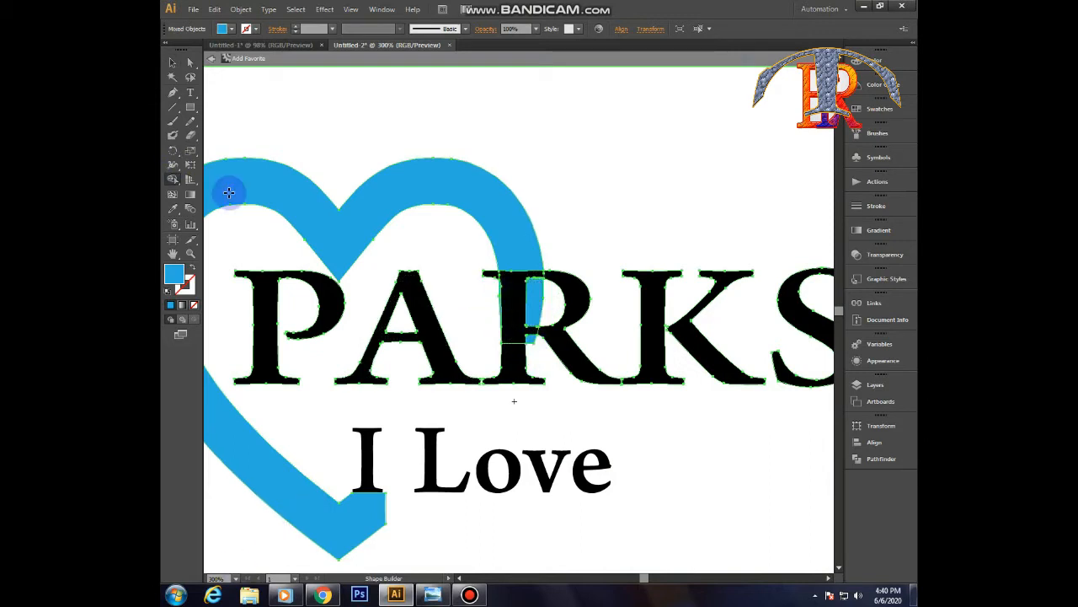
left_click(236, 578)
left_click(253, 342)
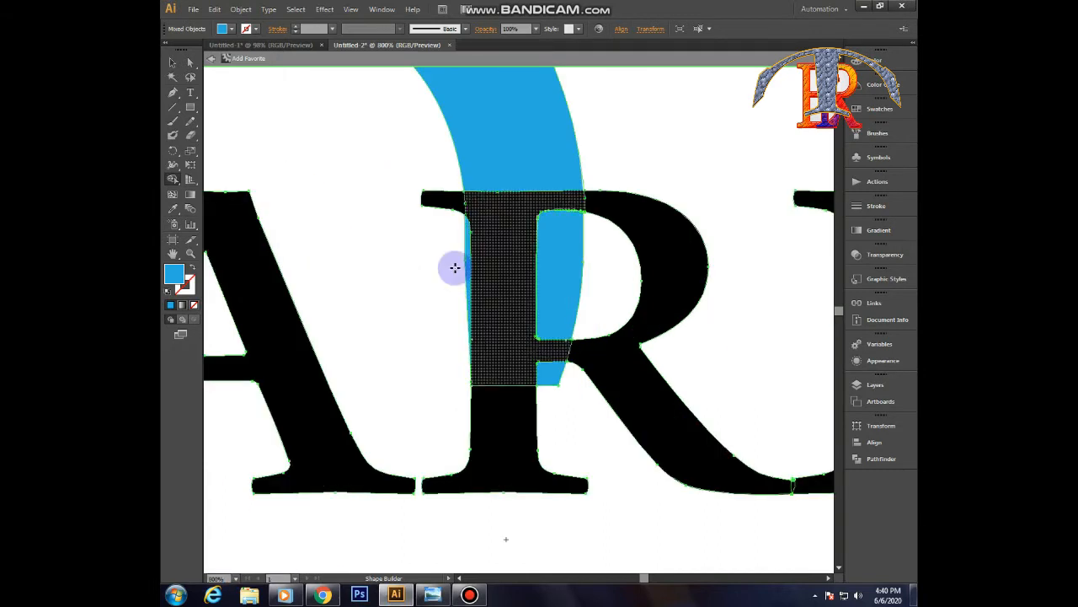
left_click(466, 261)
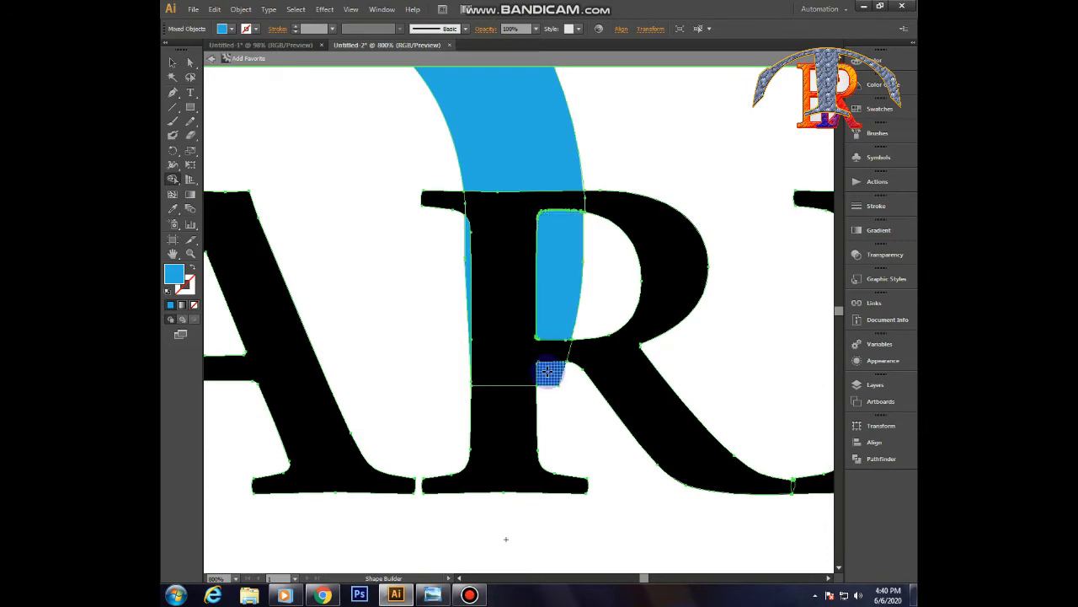
- Move the PARKS group down off the heart and undo the move
left_click(173, 62)
left_click(625, 145)
left_click(562, 255)
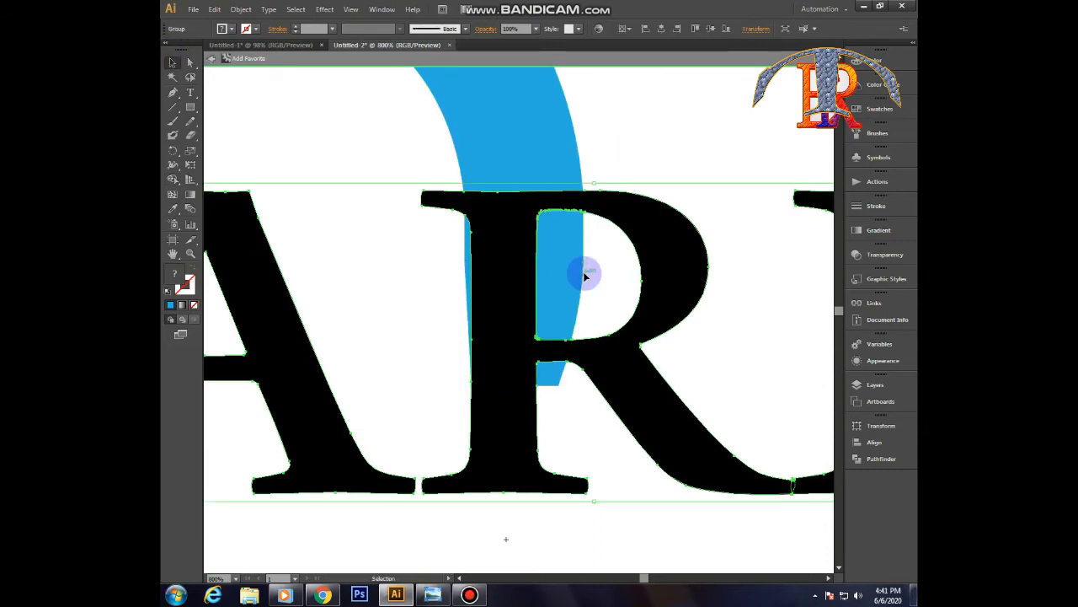
key("shift+Down")
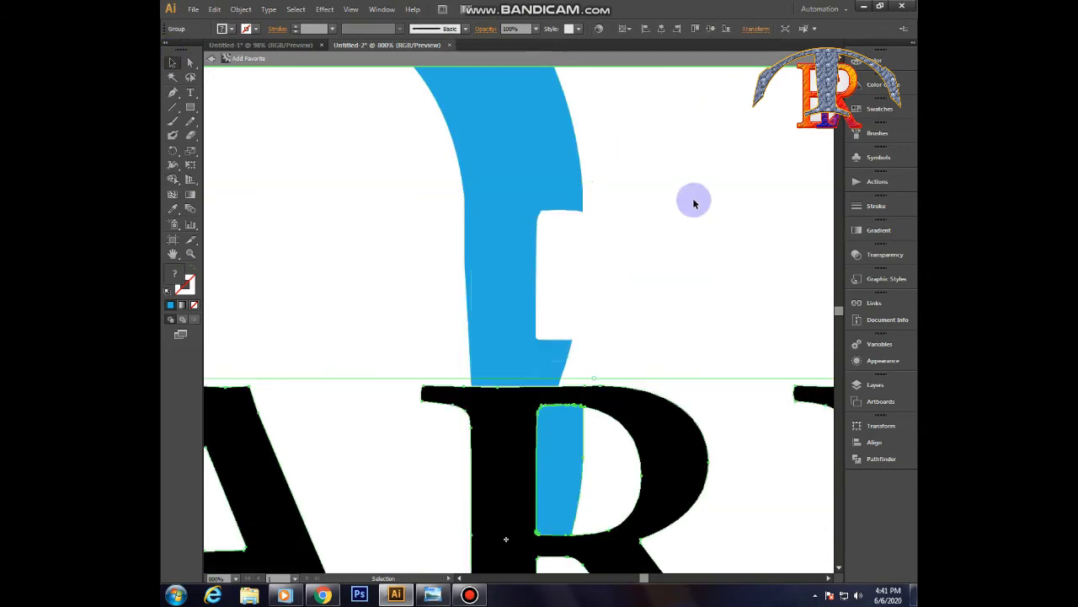
key("ctrl+z")
- Try to delete the blue piece inside the bowl of the R and undo the deletion
left_click(699, 141)
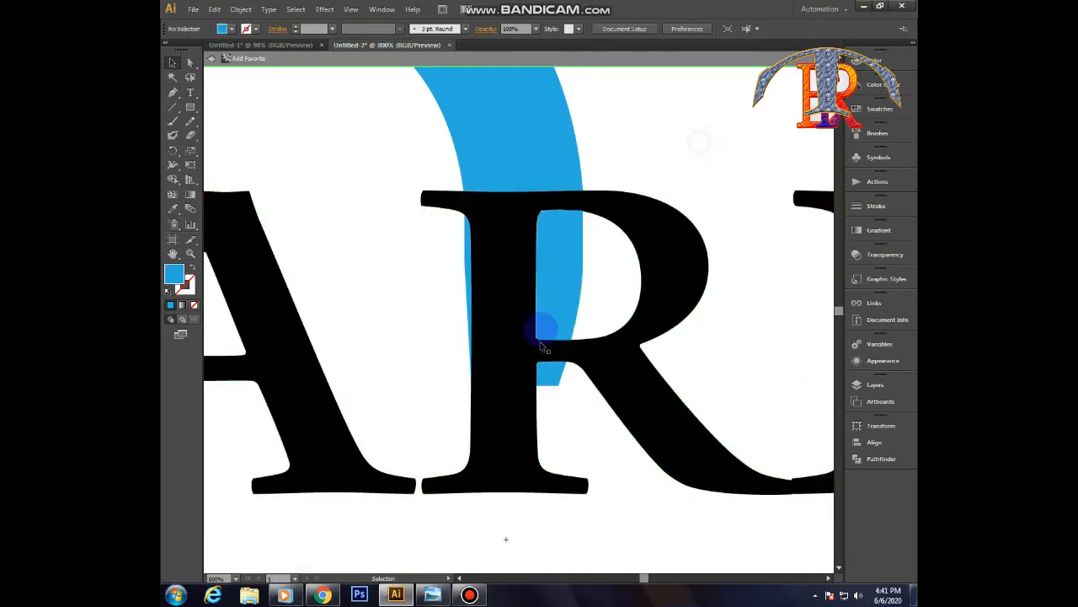
left_click(573, 302)
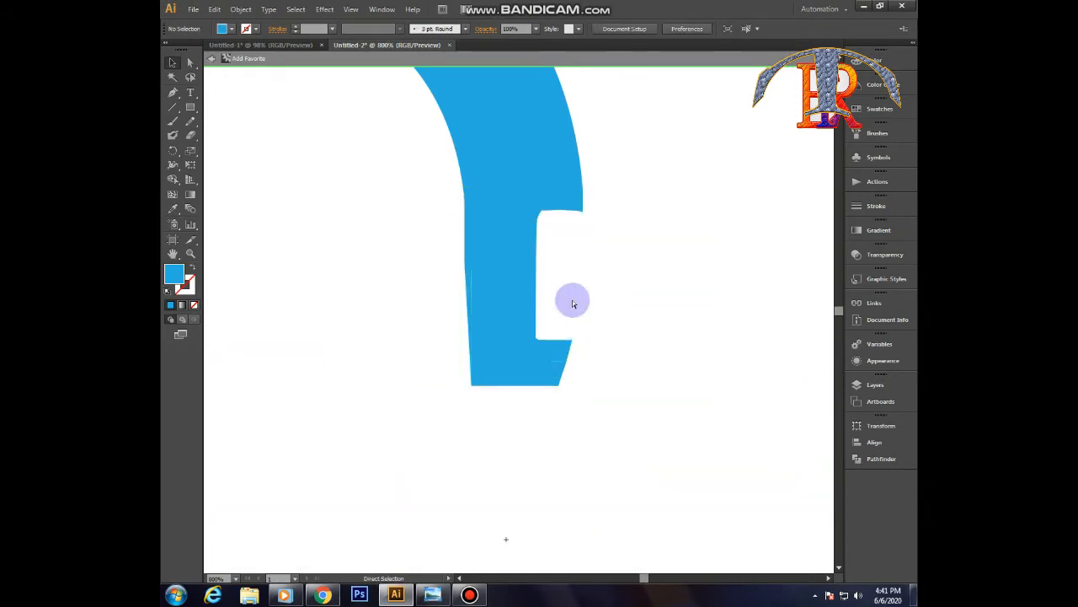
key("ctrl+z")
left_click(694, 133)
- Isolate the heart path for editing and activate the Direct Selection tool
left_click(525, 134)
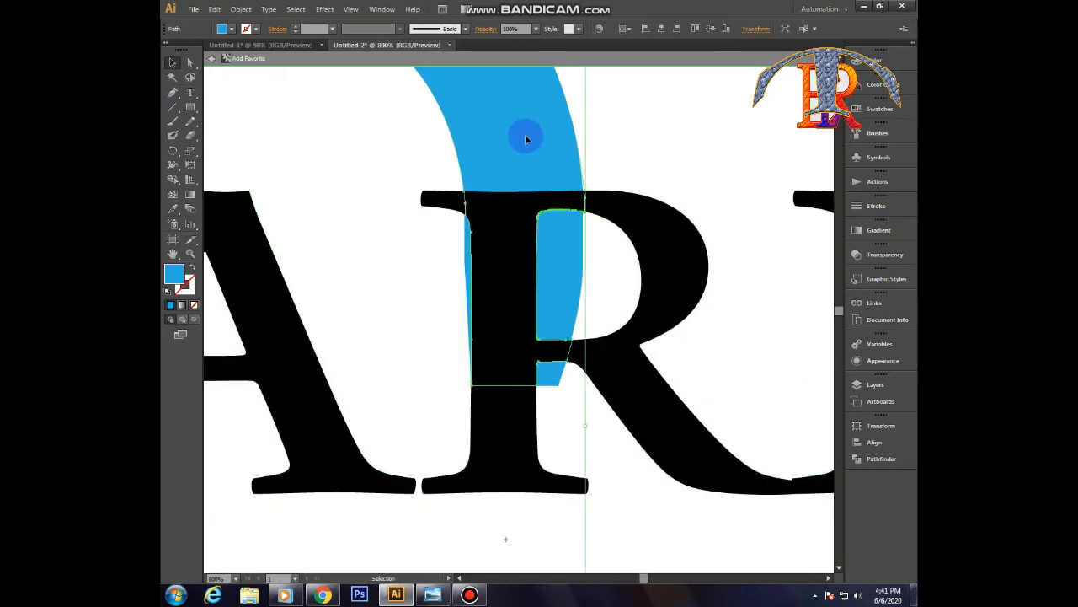
right_click(525, 133)
left_click(521, 120)
left_click(784, 30)
left_click(575, 278)
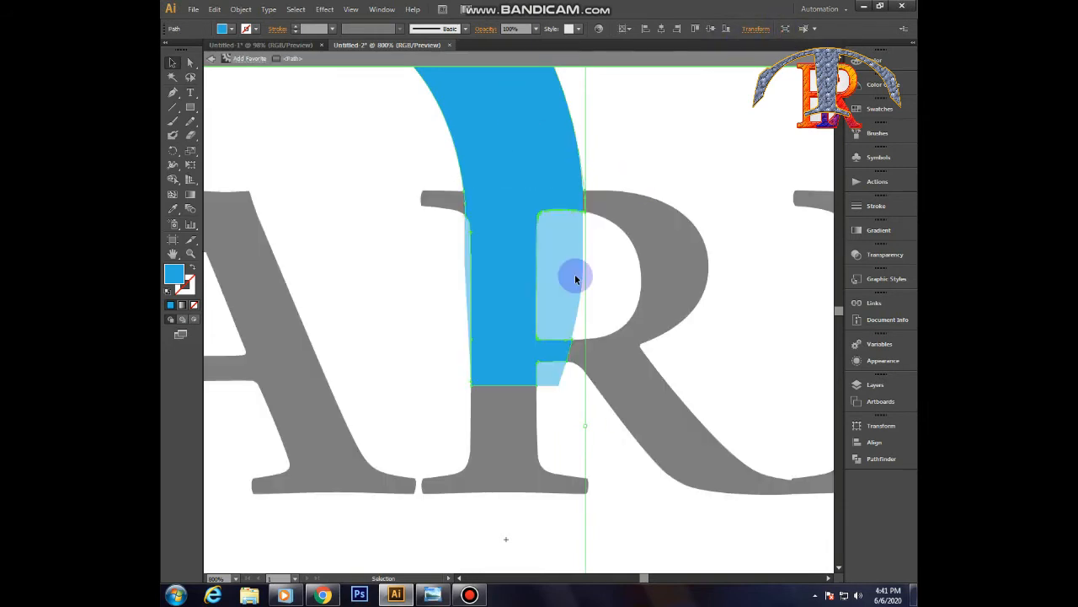
left_click(568, 441)
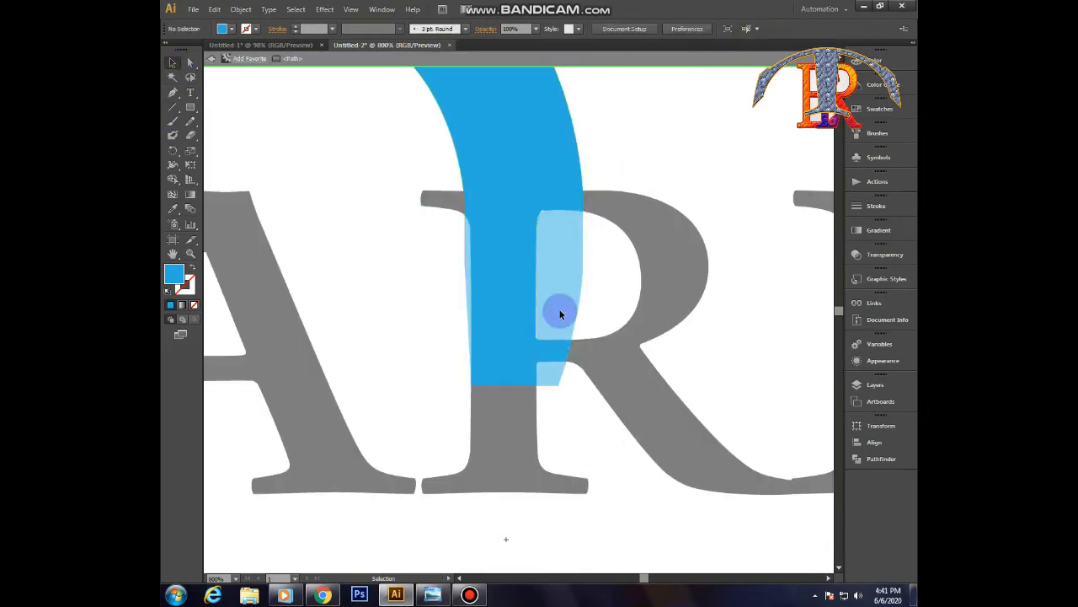
left_click(192, 65)
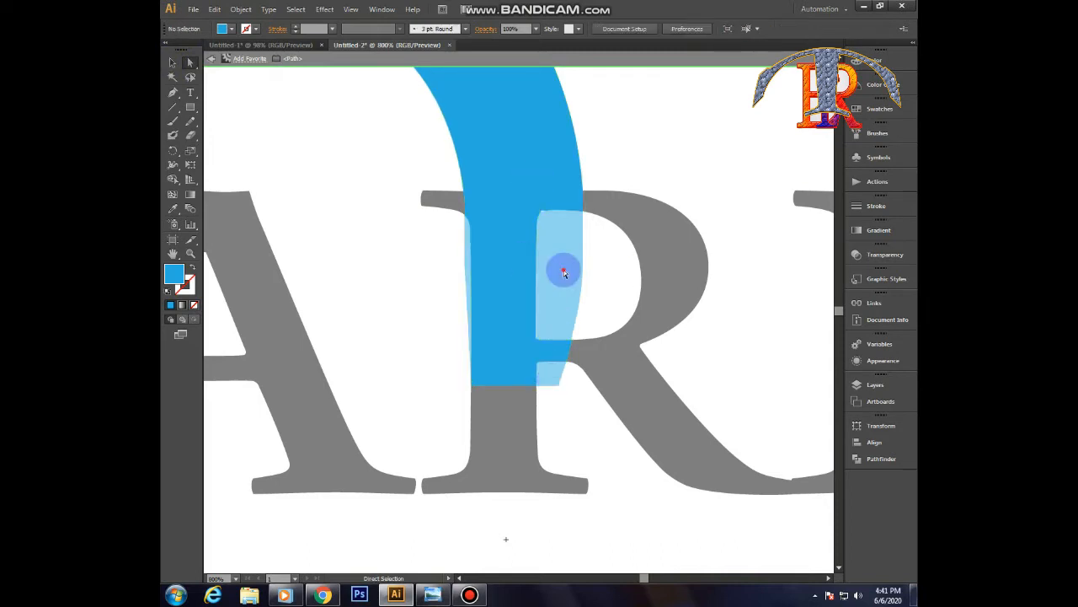
left_click(536, 179)
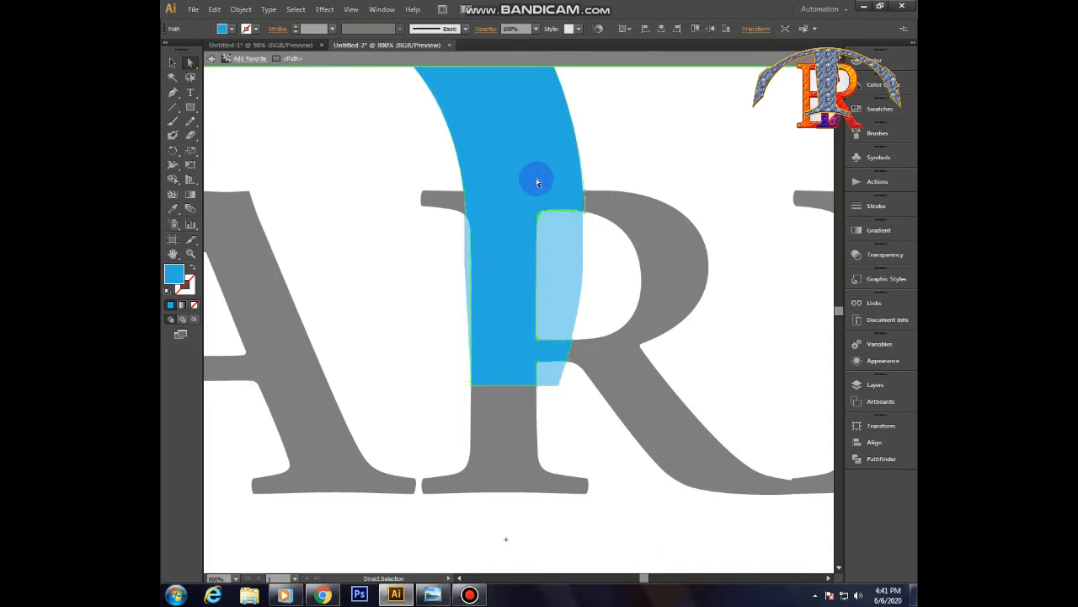
left_click(647, 170)
left_click(529, 183)
left_click(666, 173)
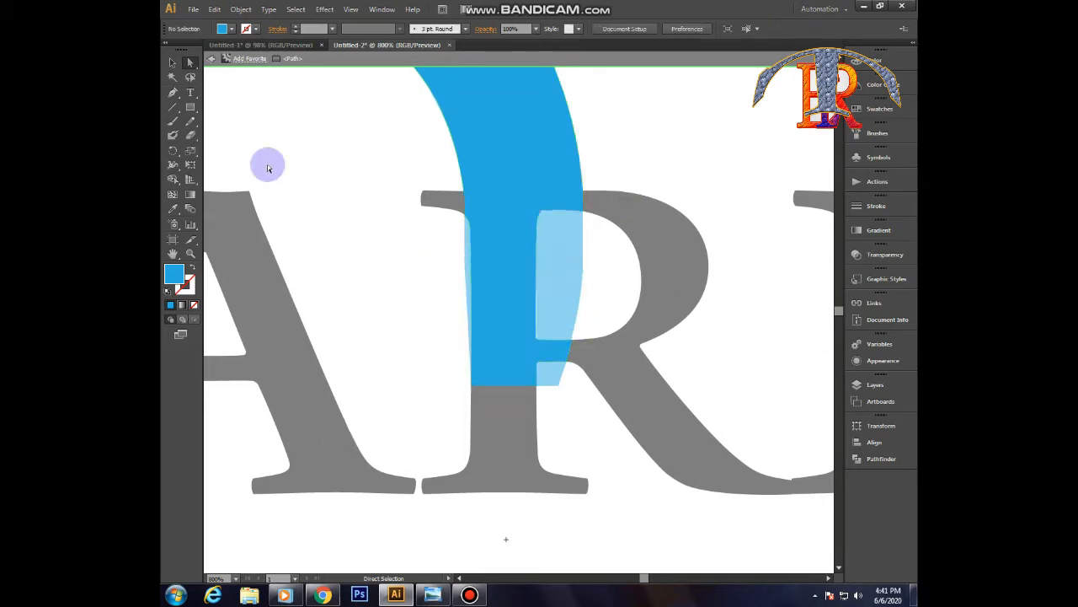
left_click(172, 63)
left_click(234, 578)
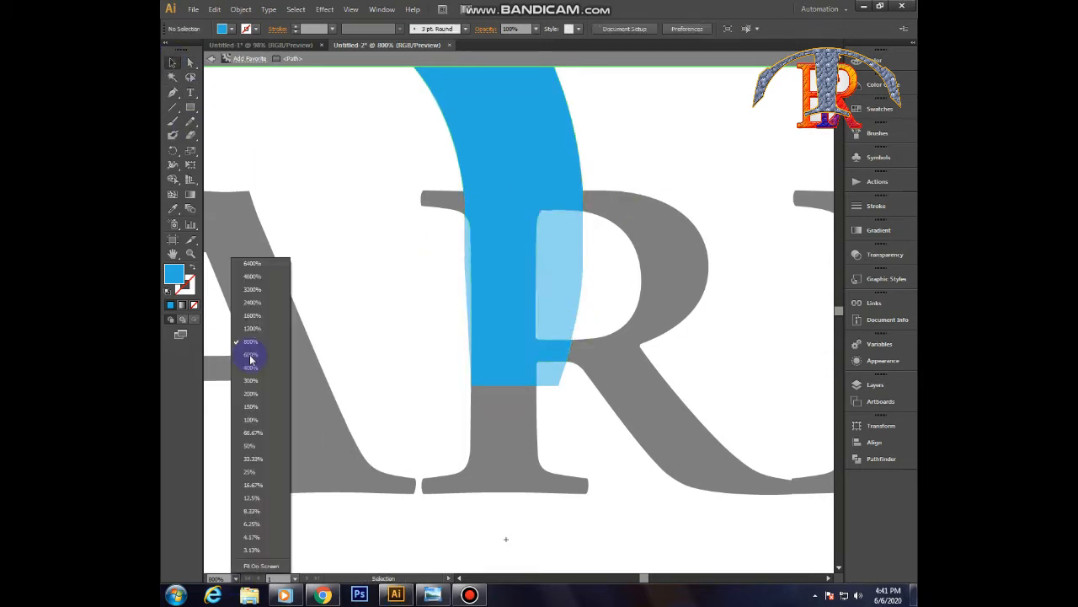
left_click(272, 419)
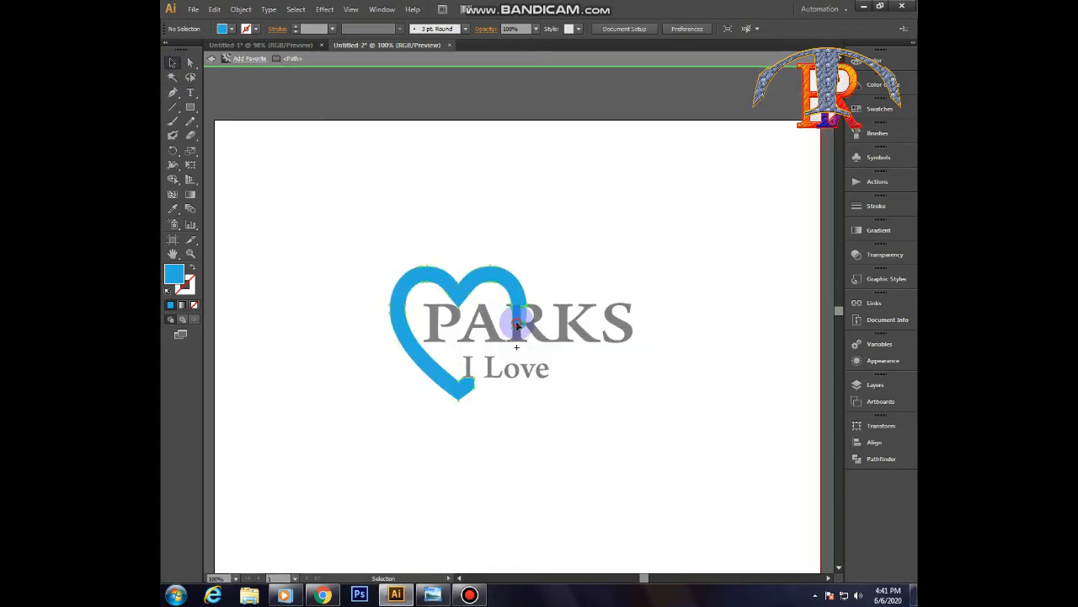
- Try to move the isolated heart away from the PARKS lettering, then restore the artwork
left_click(514, 310)
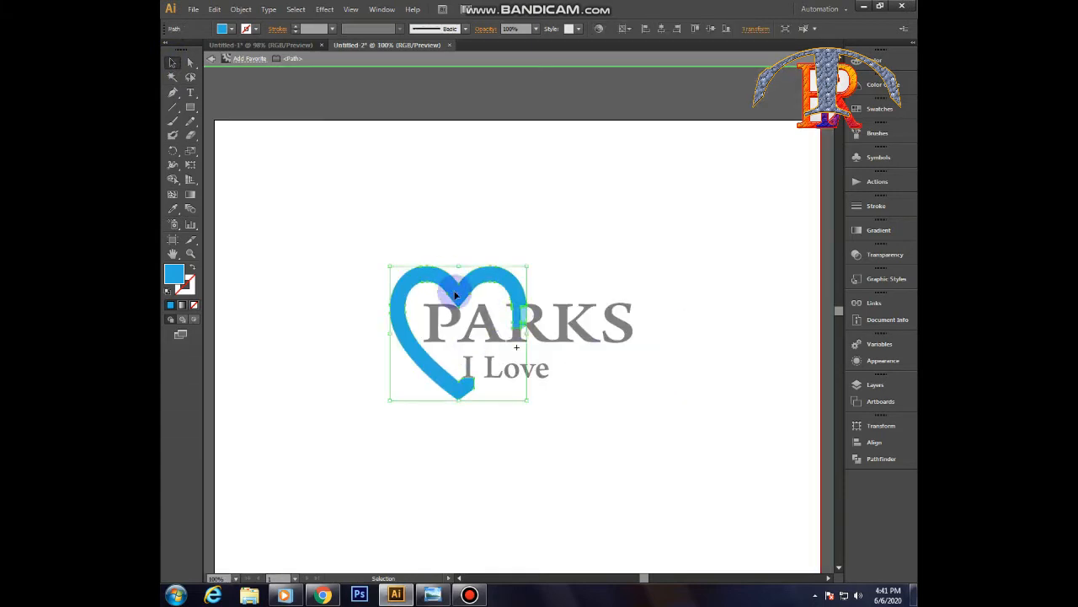
left_click_drag(459, 287, 358, 202)
left_click(588, 337)
left_click(728, 28)
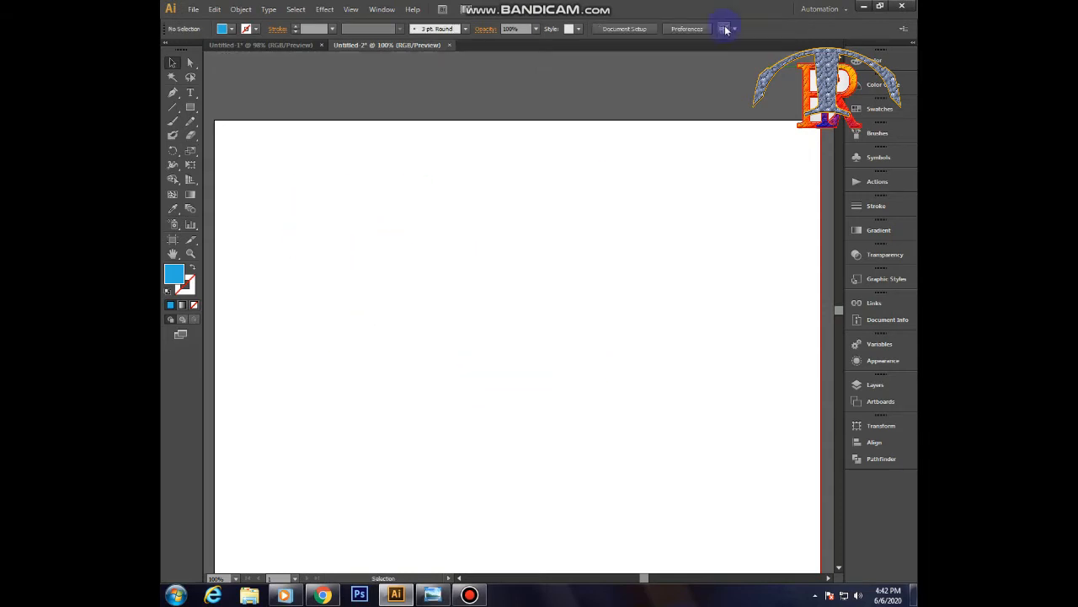
key("ctrl+shift+z")
key("ctrl+shift+z")
left_click(745, 337)
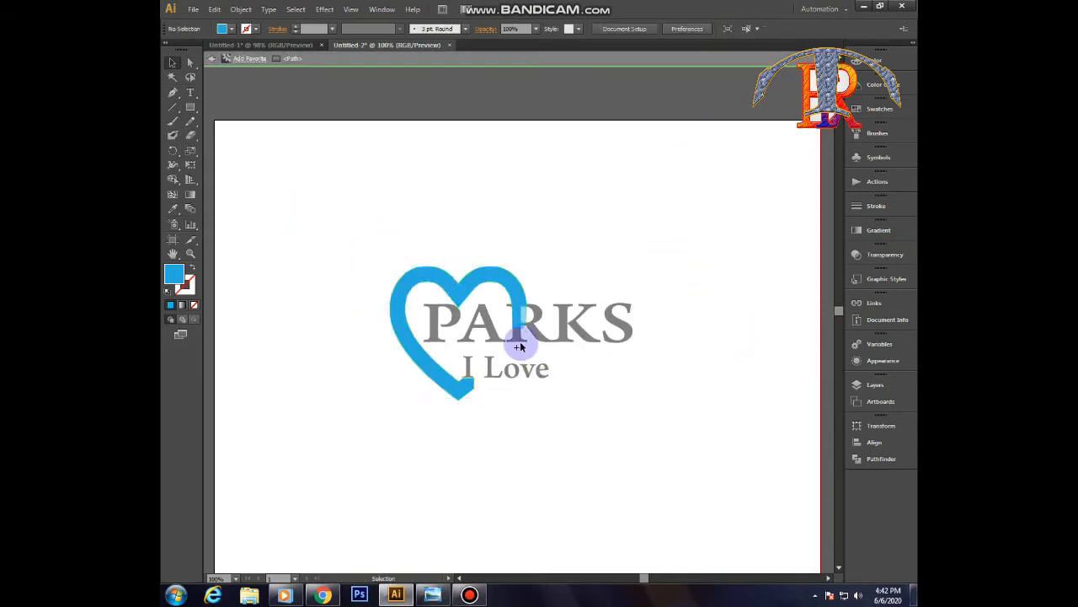
- Exit isolation of the heart path to make the lettering and the separate heart pieces editable again
left_click(514, 290)
left_click(694, 395)
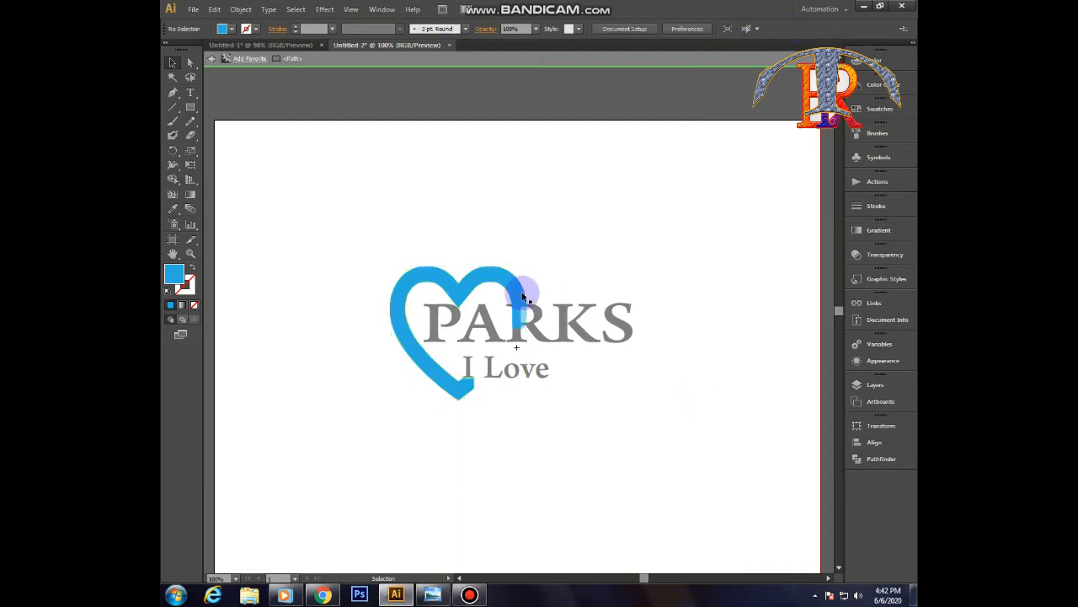
left_click(518, 293)
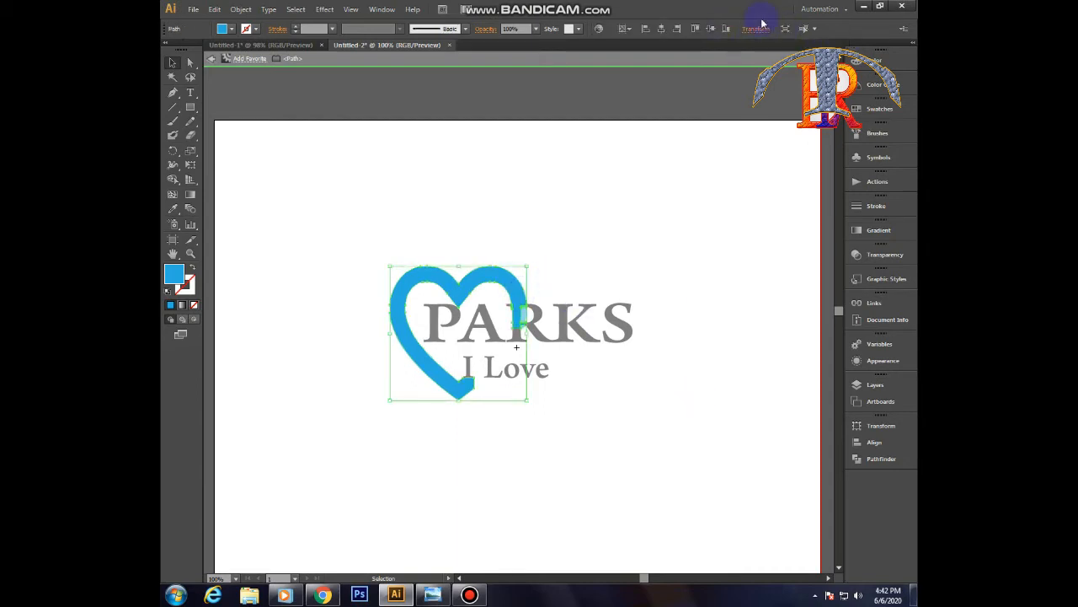
left_click(719, 295)
left_click(516, 290)
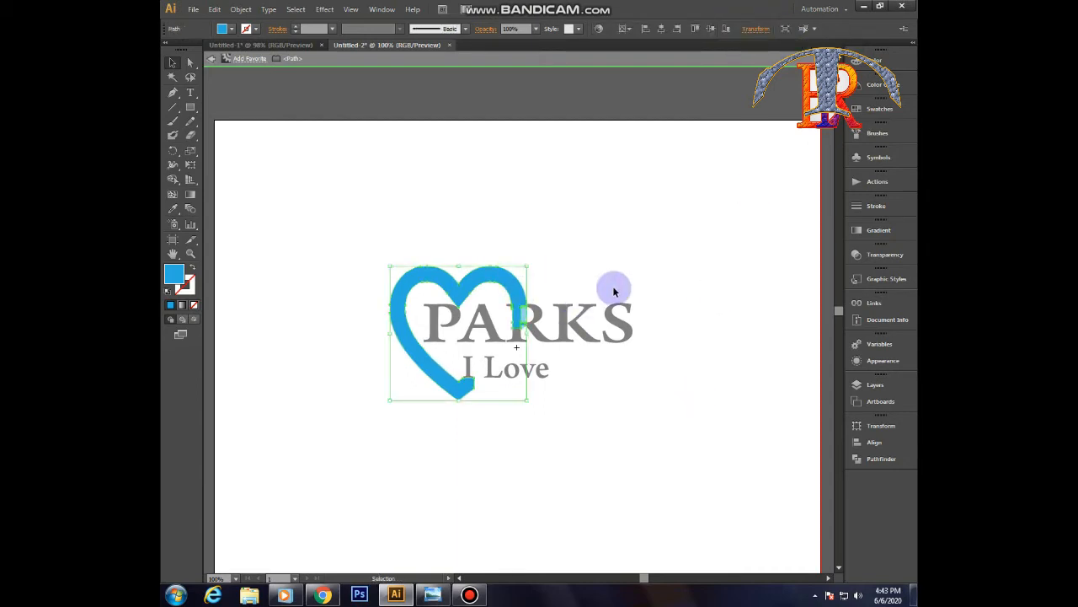
left_click(703, 285)
left_click(478, 286)
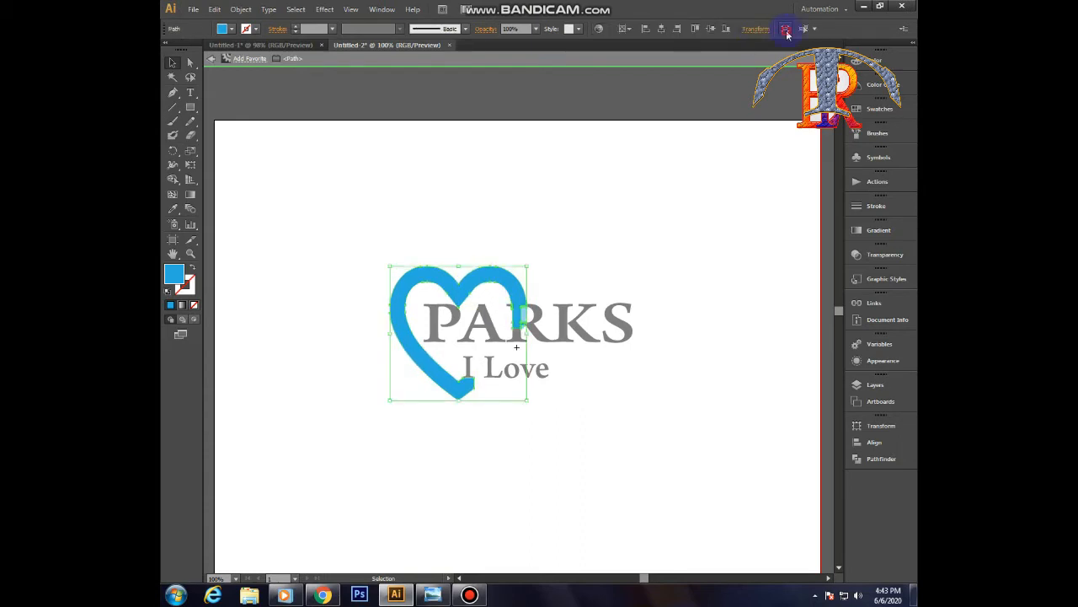
double_click(620, 227)
left_click(624, 316)
left_click(703, 298)
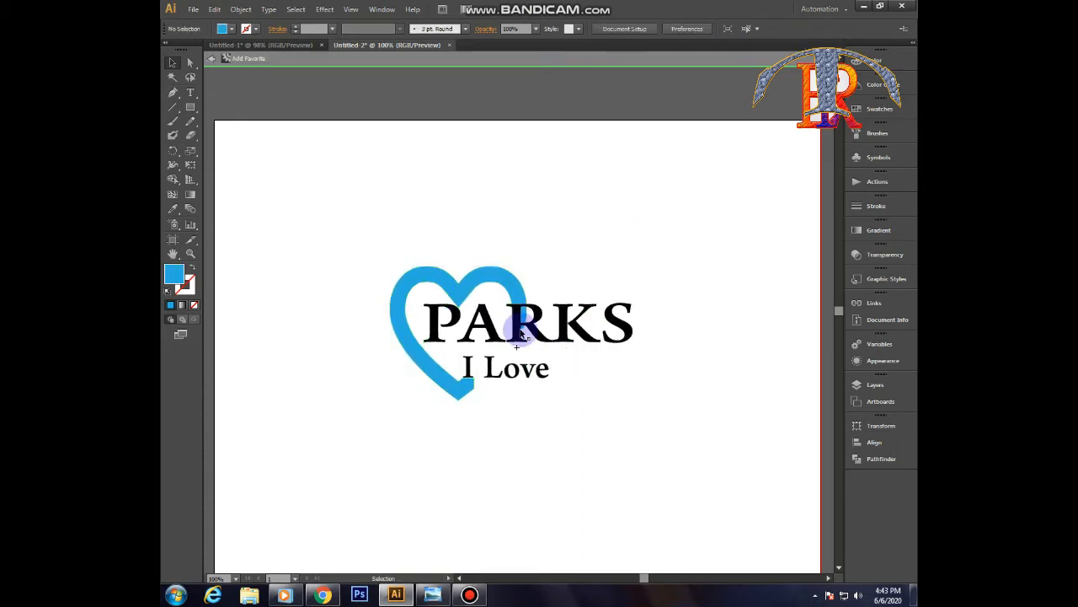
- Move the PARKS group down below the I Love text and undo the move
left_click(553, 337)
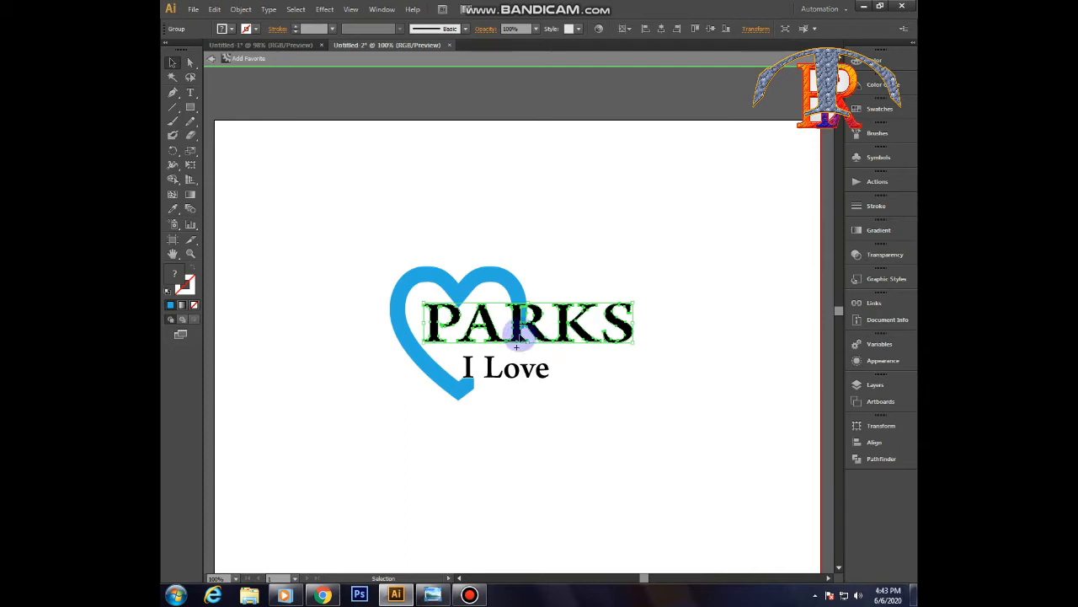
left_click_drag(520, 345, 546, 484)
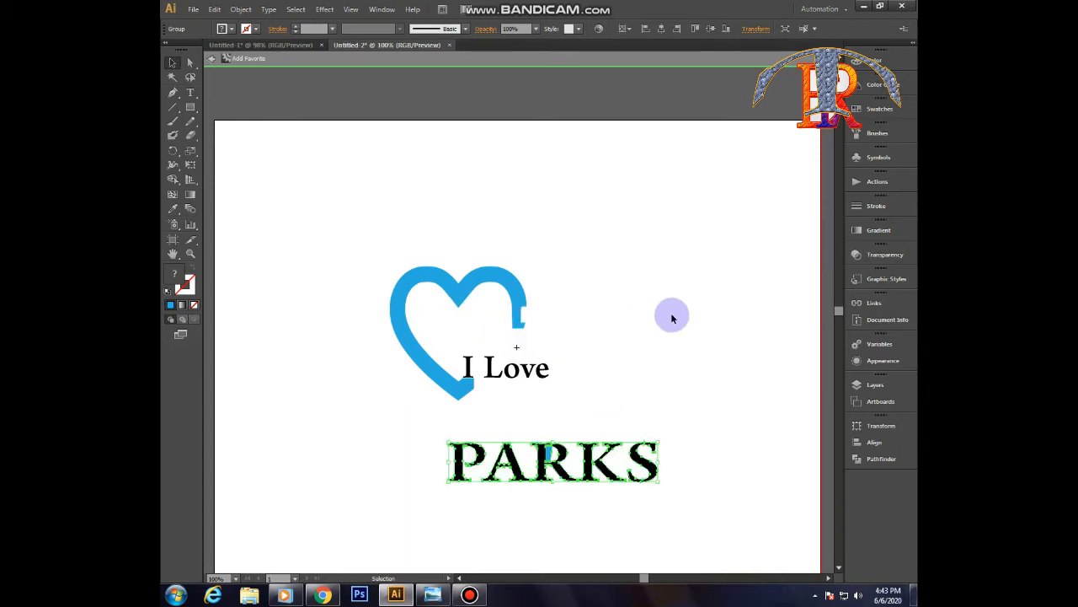
left_click(671, 312)
left_click(547, 455)
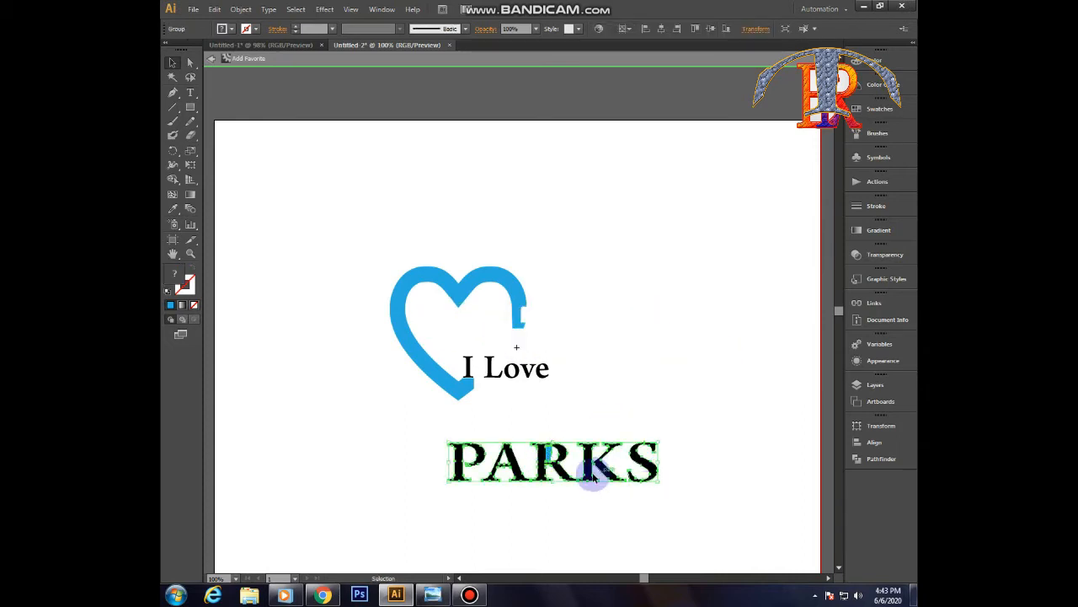
key("ctrl+z")
- Delete the blue heart piece inside the bowl of the R
left_click(191, 63)
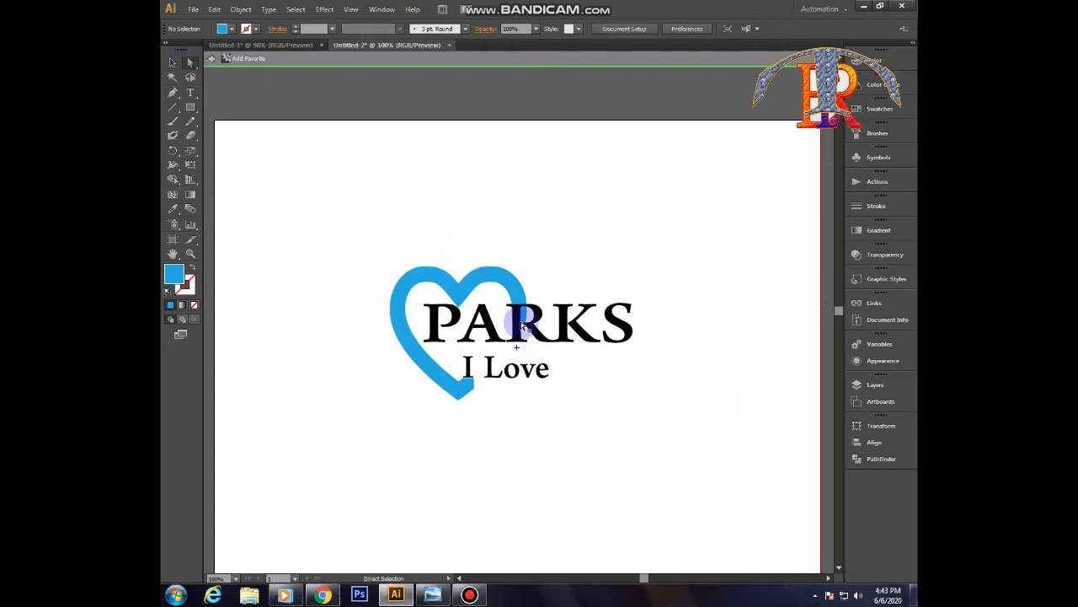
left_click(523, 317)
key("Delete")
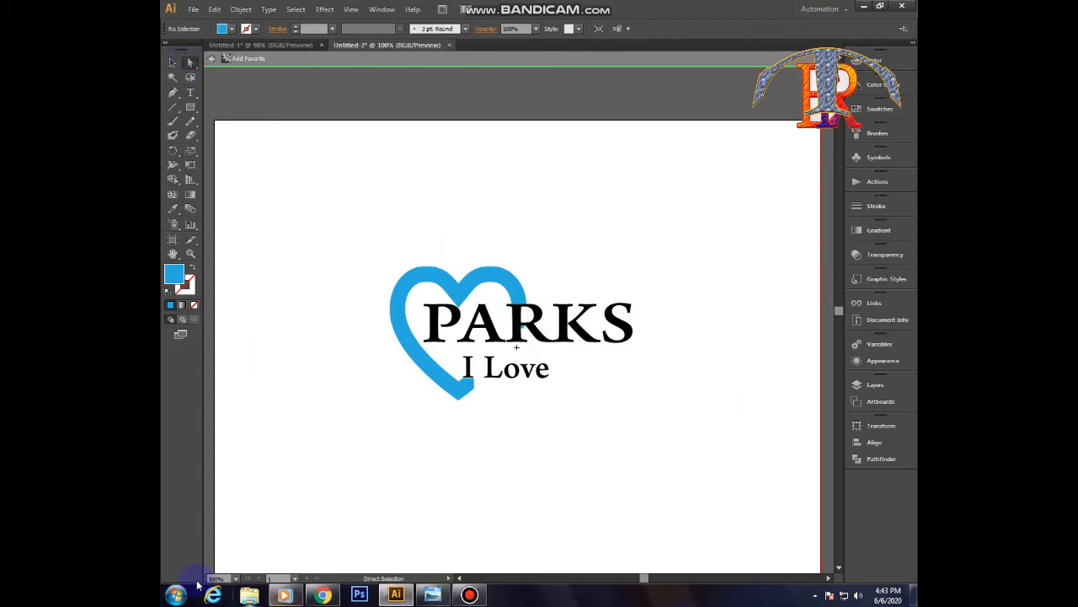
- Delete the small blue heart piece between the stem and the leg of the R
left_click(190, 253)
left_click(514, 309)
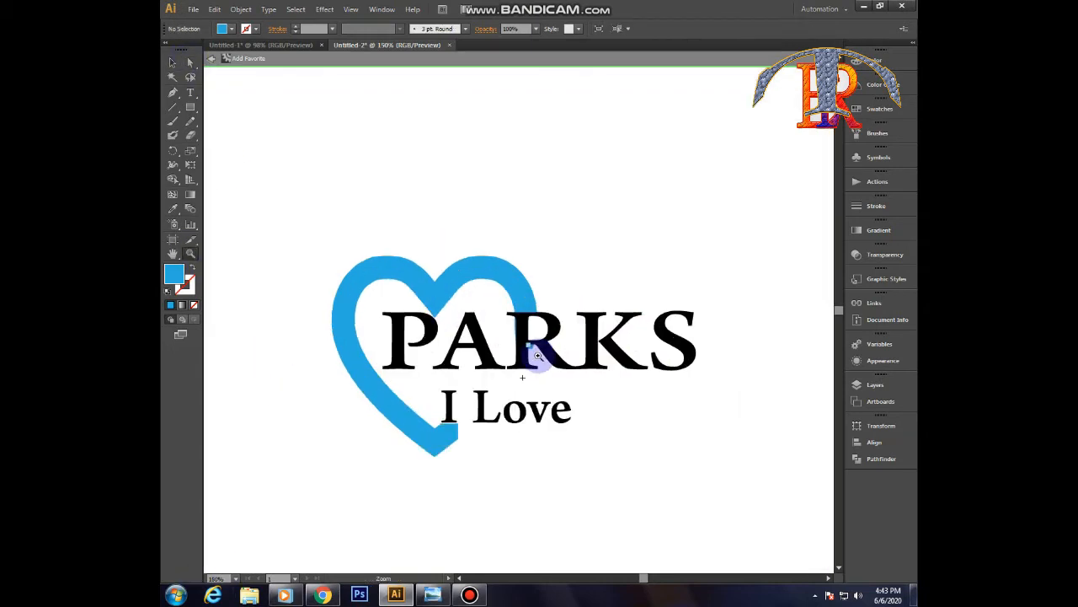
left_click(524, 320)
left_click(524, 320)
left_click(499, 309)
left_click(501, 342)
left_click(503, 348)
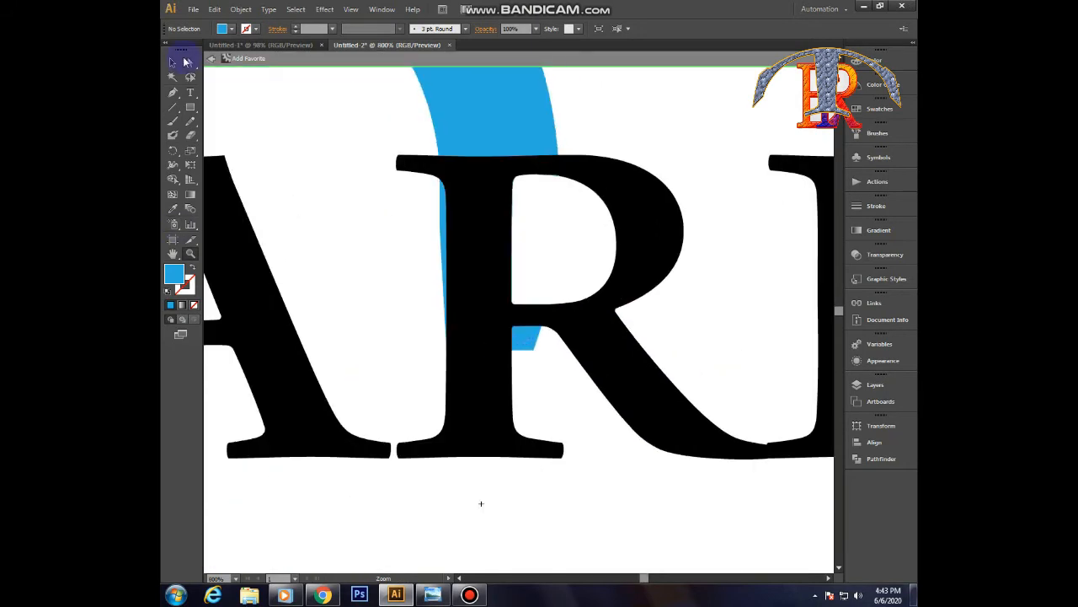
left_click(187, 62)
left_click(523, 338)
key("Delete")
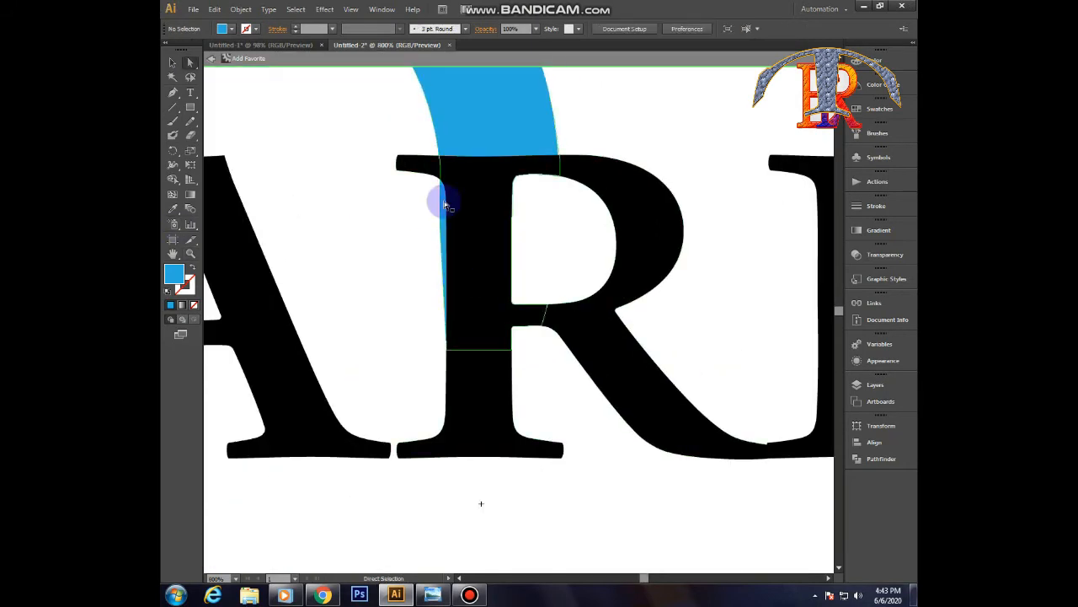
- Try to delete the thin blue strip along the outer edge of the R's stem and undo the deletion
left_click(442, 205)
key("Delete")
key("ctrl+z")
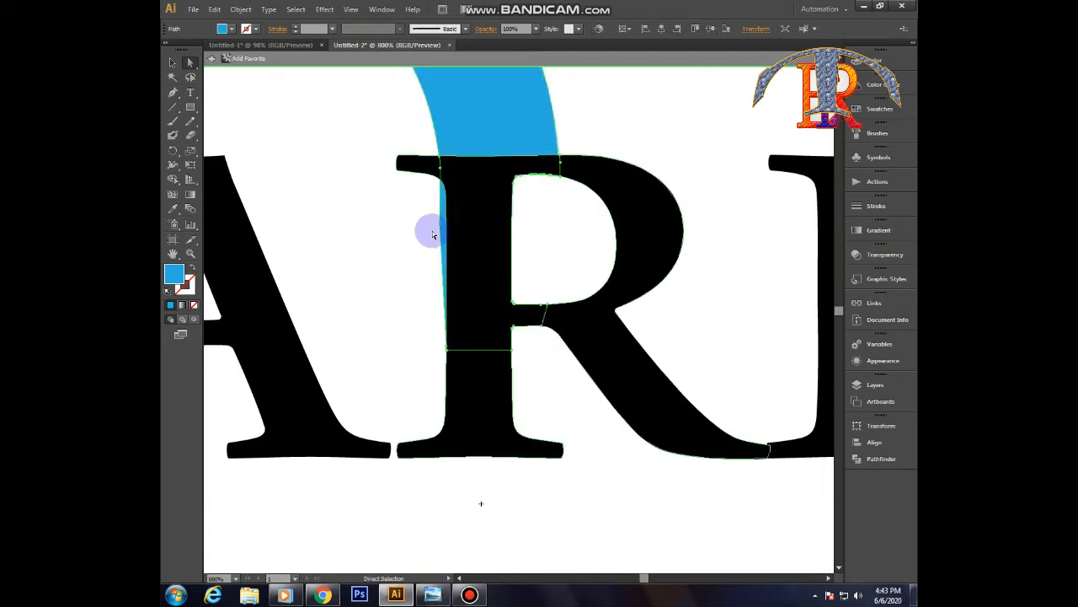
left_click(427, 241)
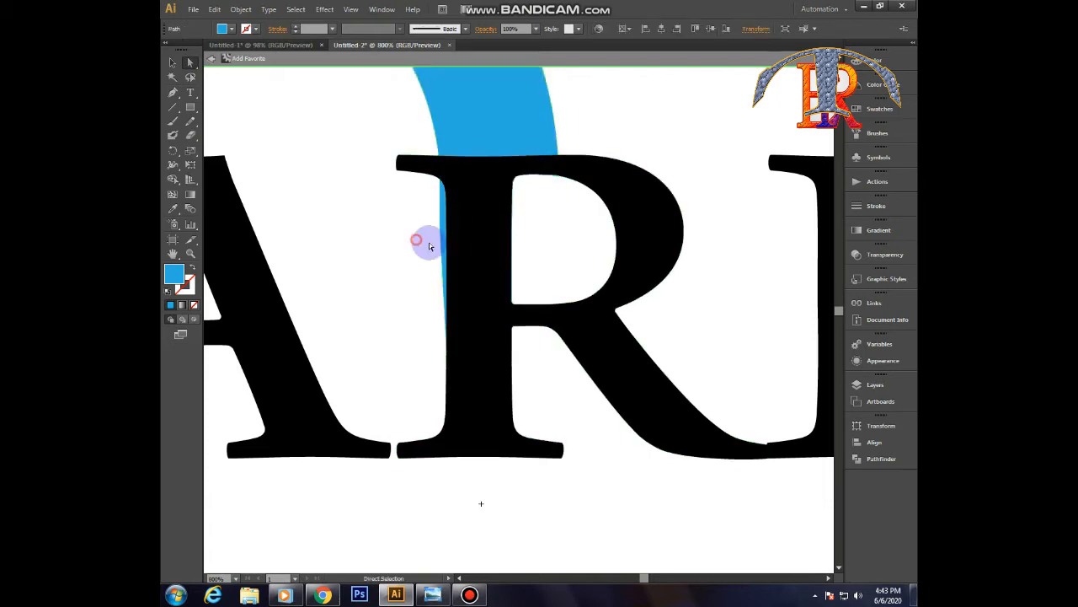
- Split the thin blue strip beside the R's stem from the heart with Shape Builder and delete it
left_click(487, 152)
left_click(471, 266, "shift")
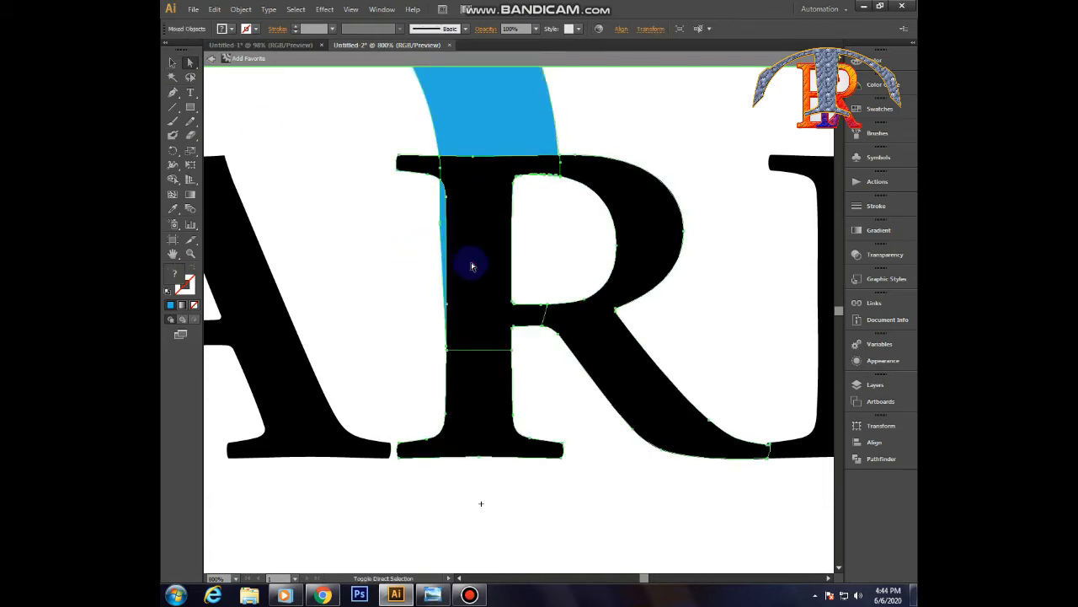
left_click(172, 180)
left_click(441, 209)
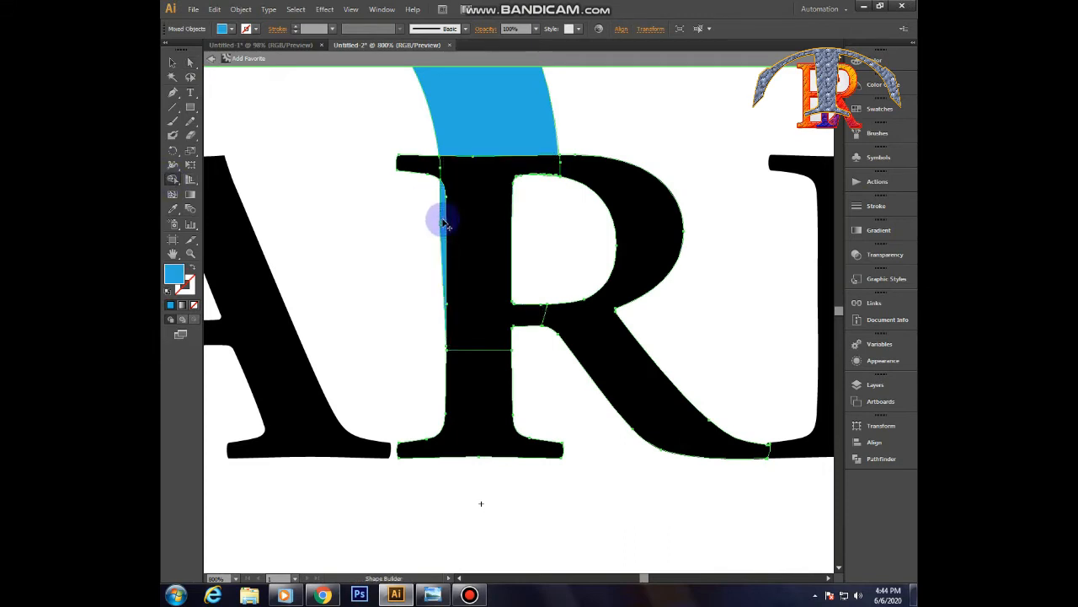
left_click(253, 120)
left_click(189, 62)
left_click(448, 235)
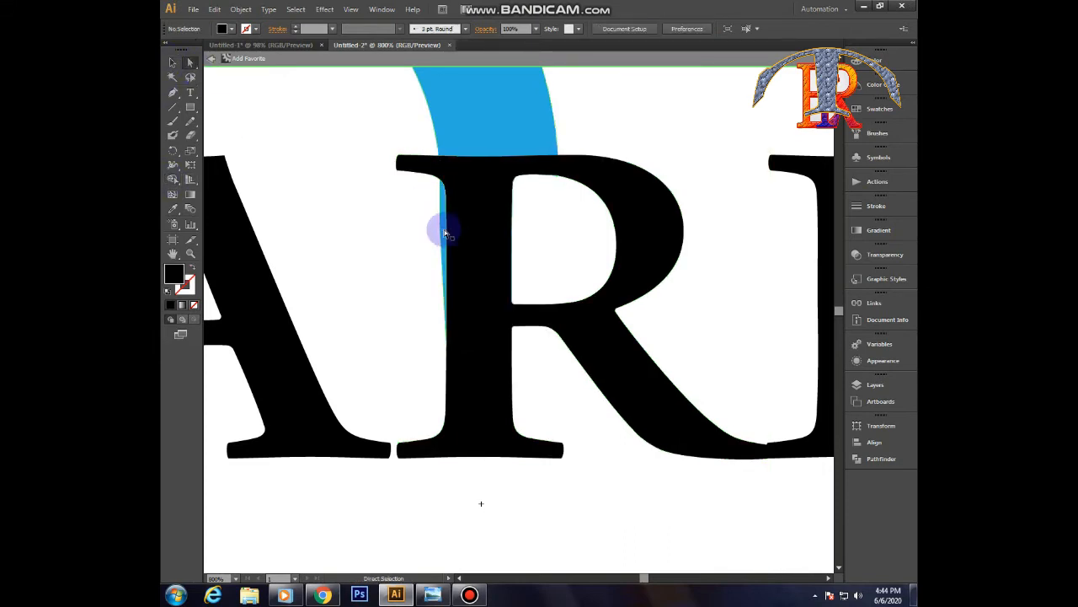
key("Delete")
- Unite the heart and the letter R into one shape with Pathfinder
scroll(735, 262, "up", 3)
left_click(525, 133)
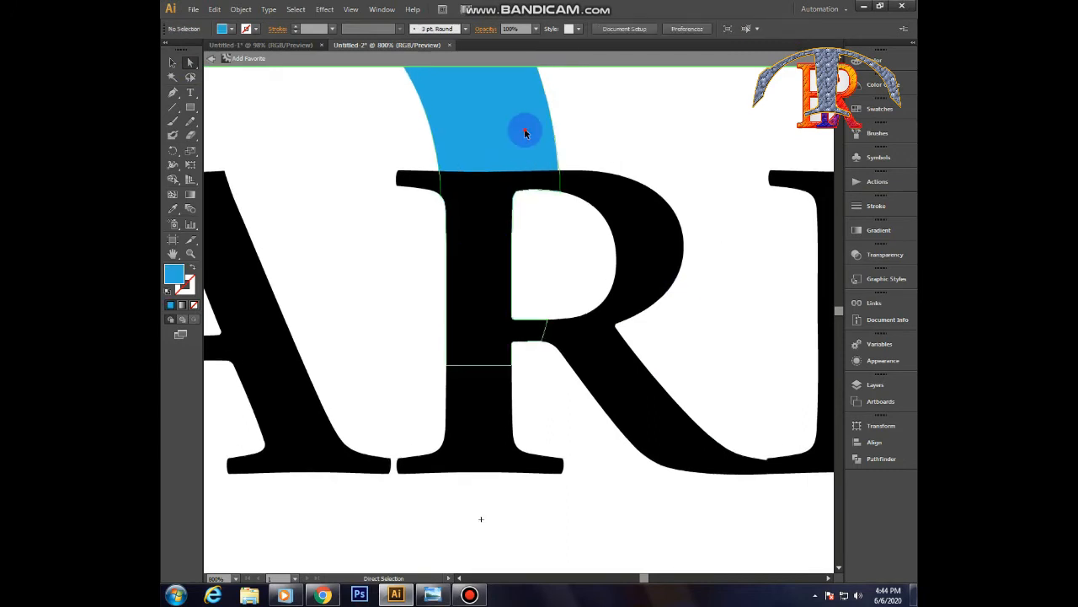
left_click(645, 216, "shift")
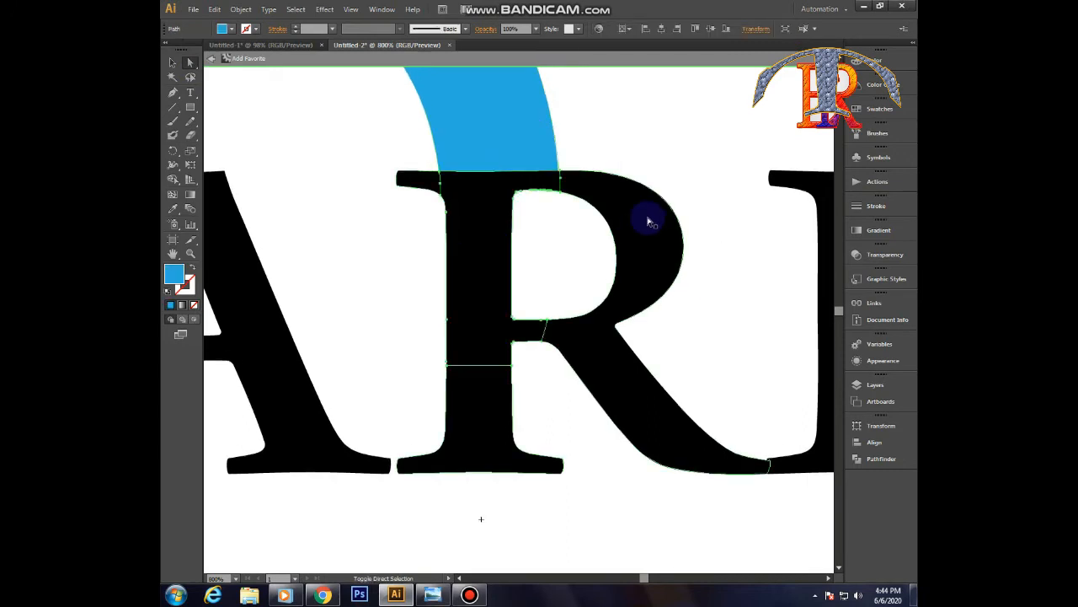
left_click(882, 459)
left_click(718, 445)
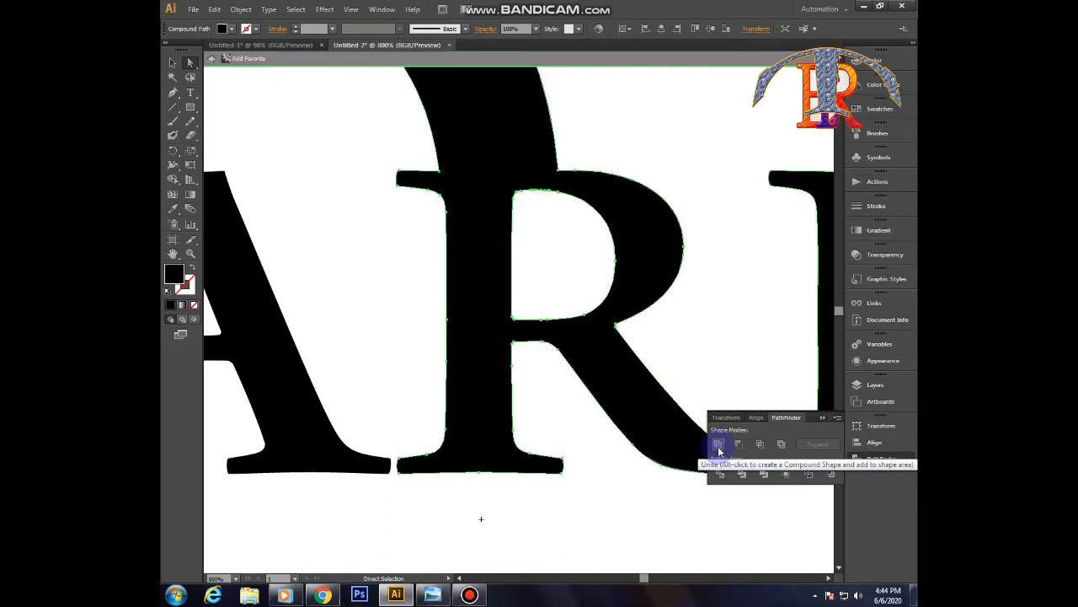
left_click(715, 537)
left_click(823, 419)
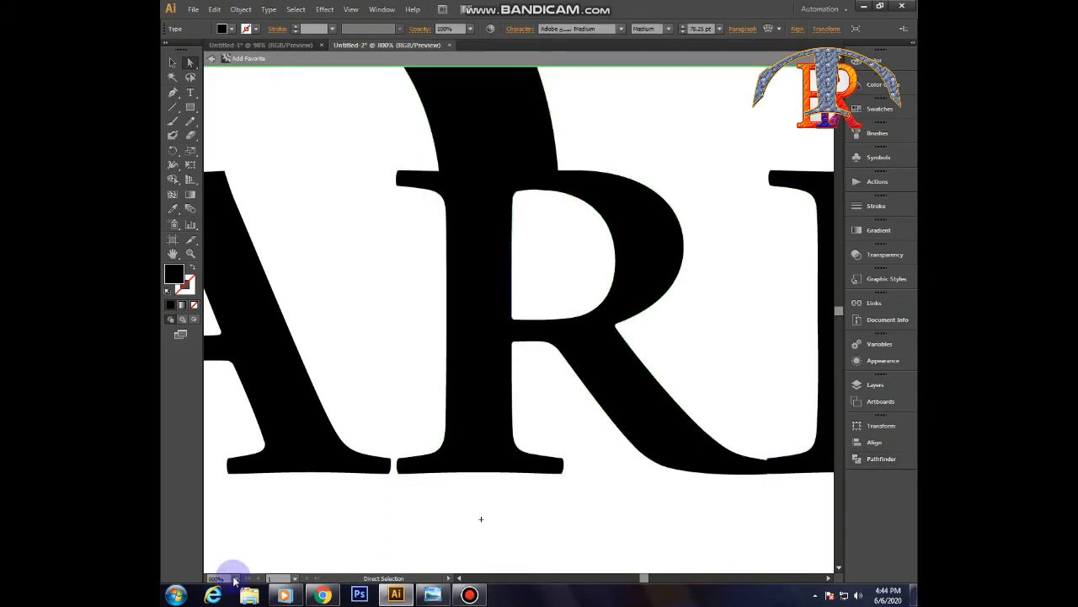
- Fill the combined heart and R shape with the bright blue swatch
left_click(235, 578)
left_click(287, 428)
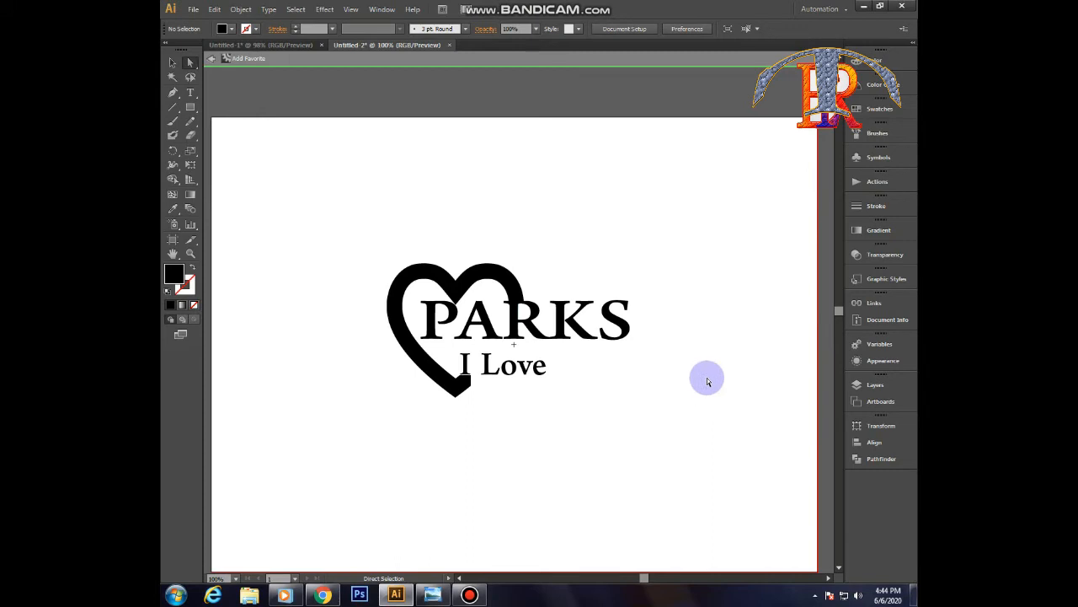
left_click(456, 287)
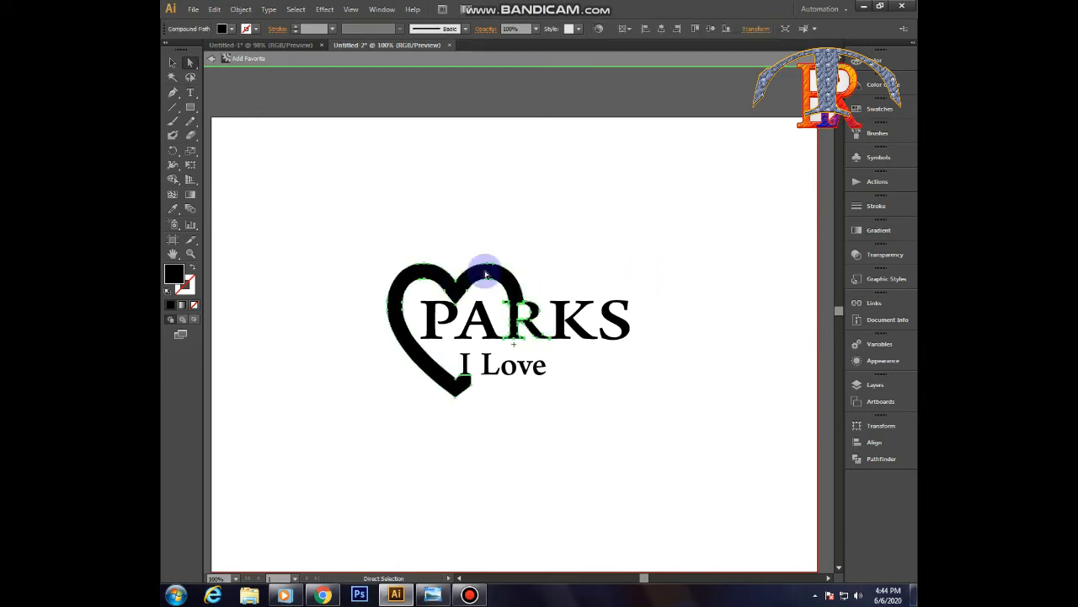
left_click(231, 29)
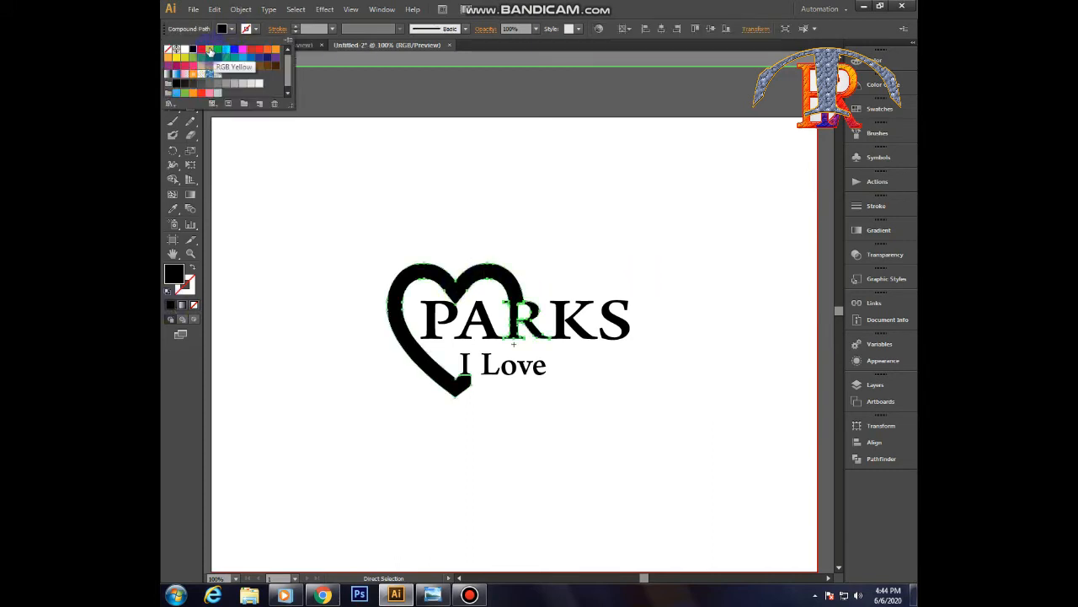
left_click(234, 49)
left_click(694, 298)
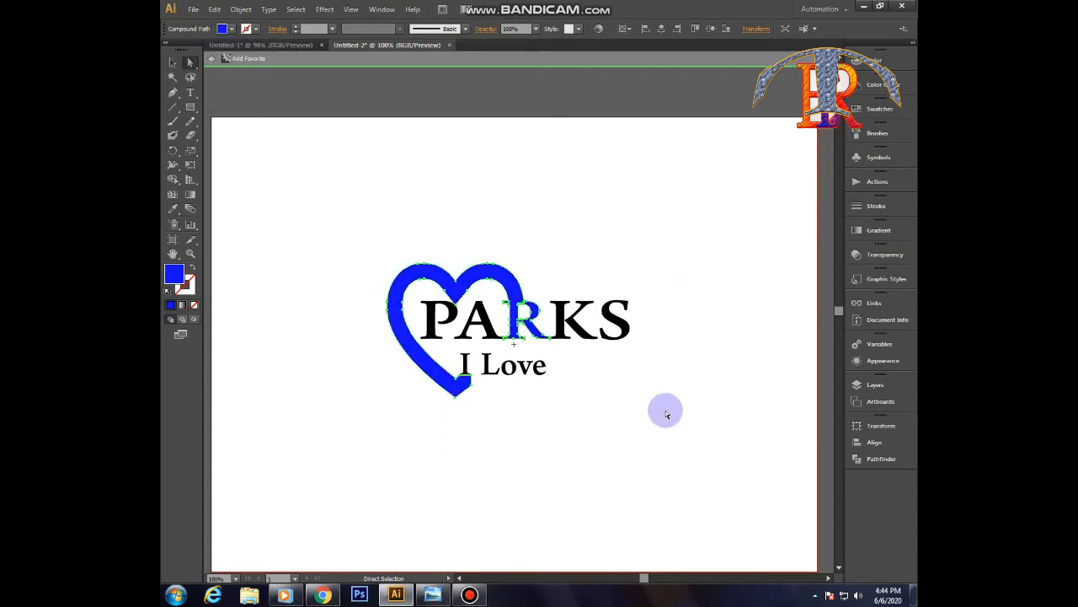
left_click(725, 404)
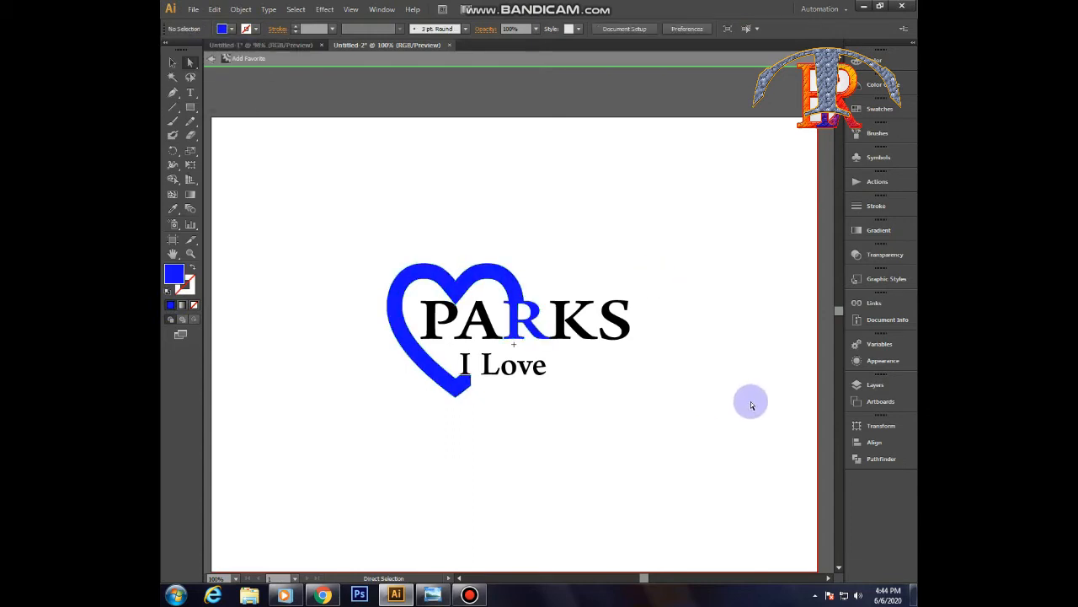
- Convert the "I Love" text below PARKS to outlines
left_click(521, 364)
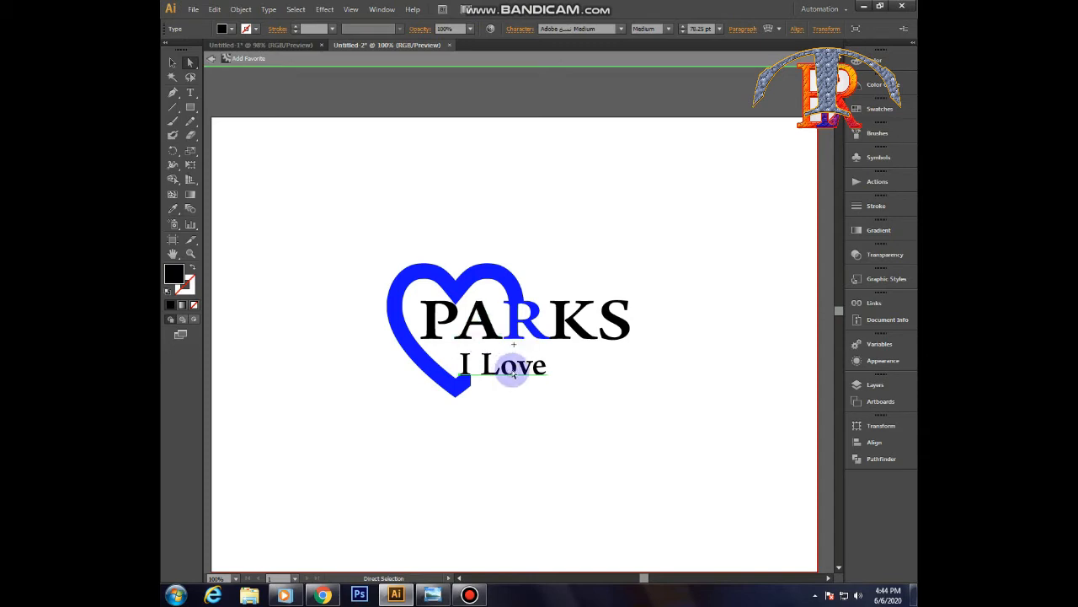
right_click(513, 374)
left_click(548, 464)
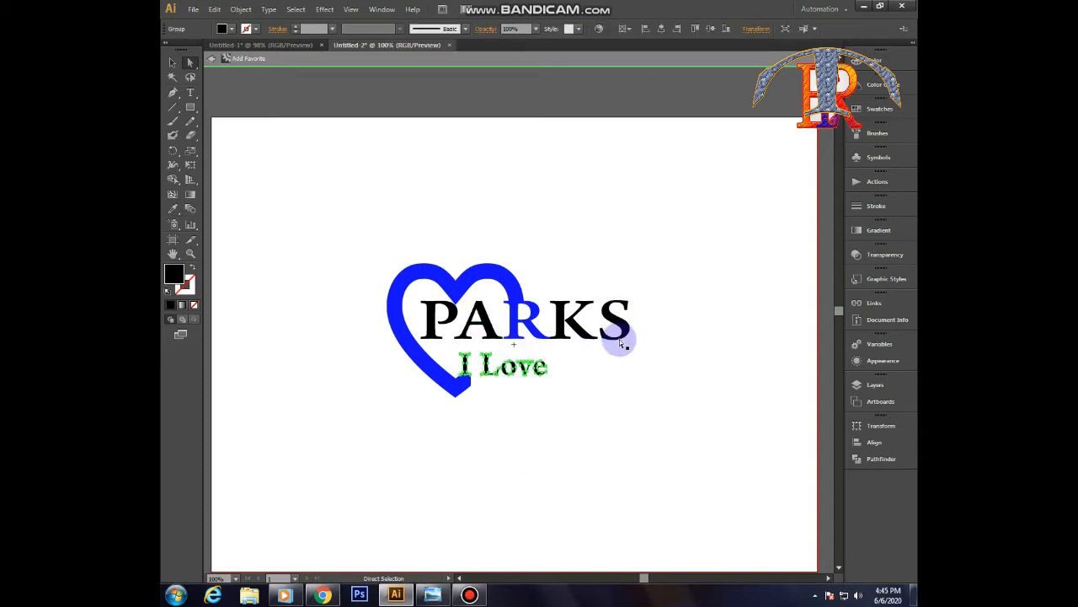
left_click(507, 369)
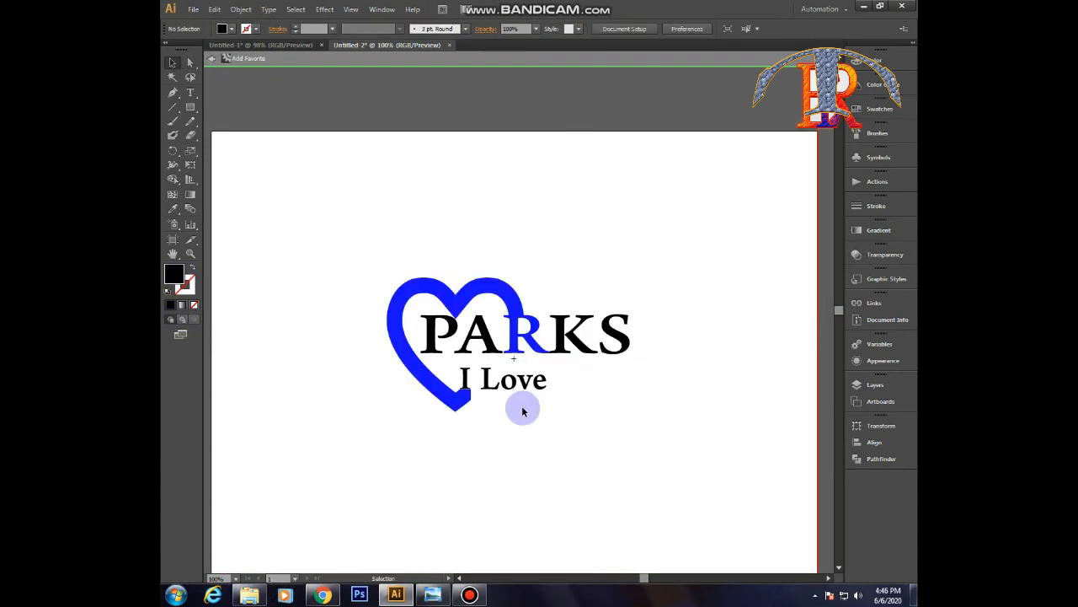
- Color the letter o in "Love" blue by sampling the heart's color with the Eyedropper
left_click(511, 388)
left_click(514, 401)
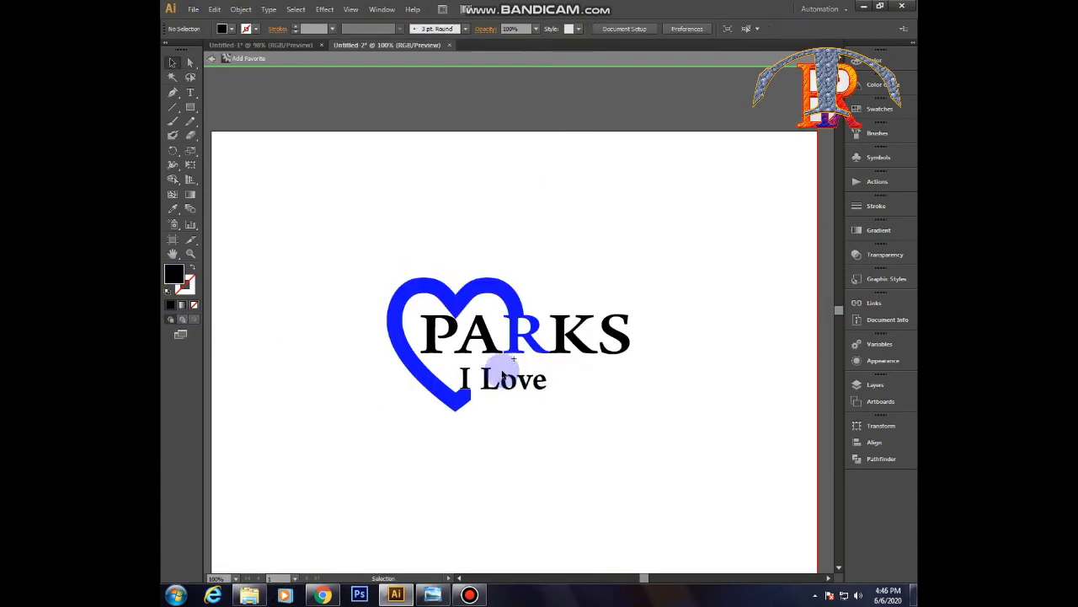
left_click(515, 386)
left_click(511, 427)
left_click(190, 63)
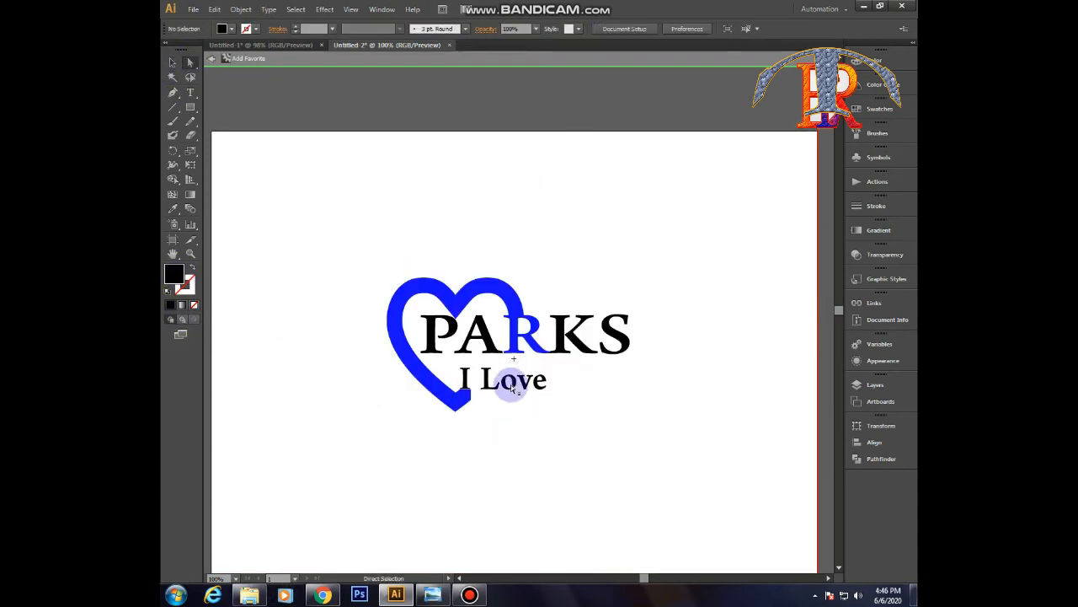
left_click(504, 387)
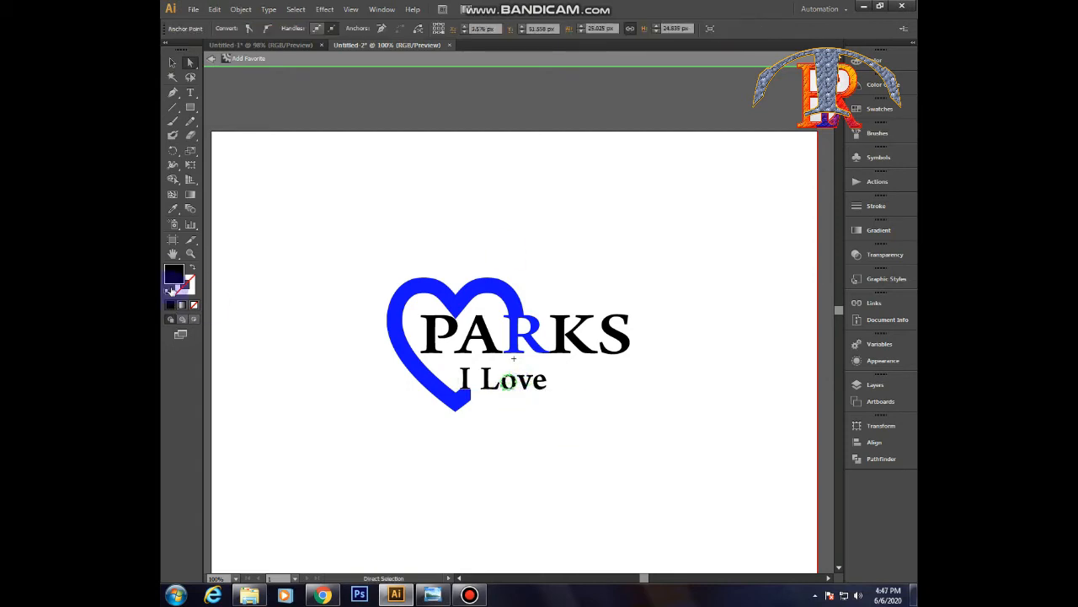
left_click(172, 208)
left_click(398, 292)
left_click(172, 64)
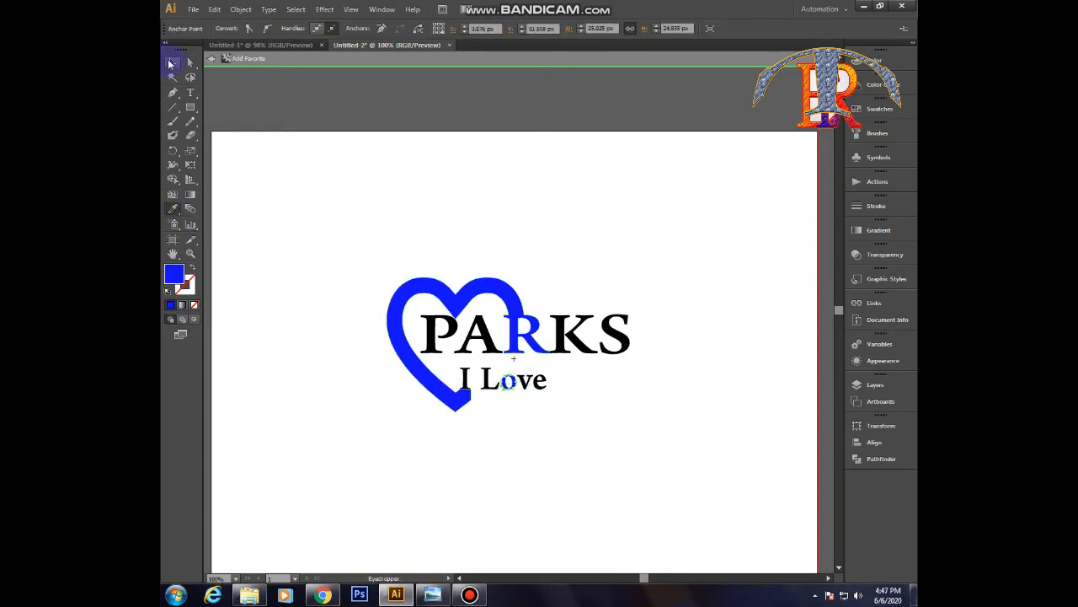
left_click(630, 253)
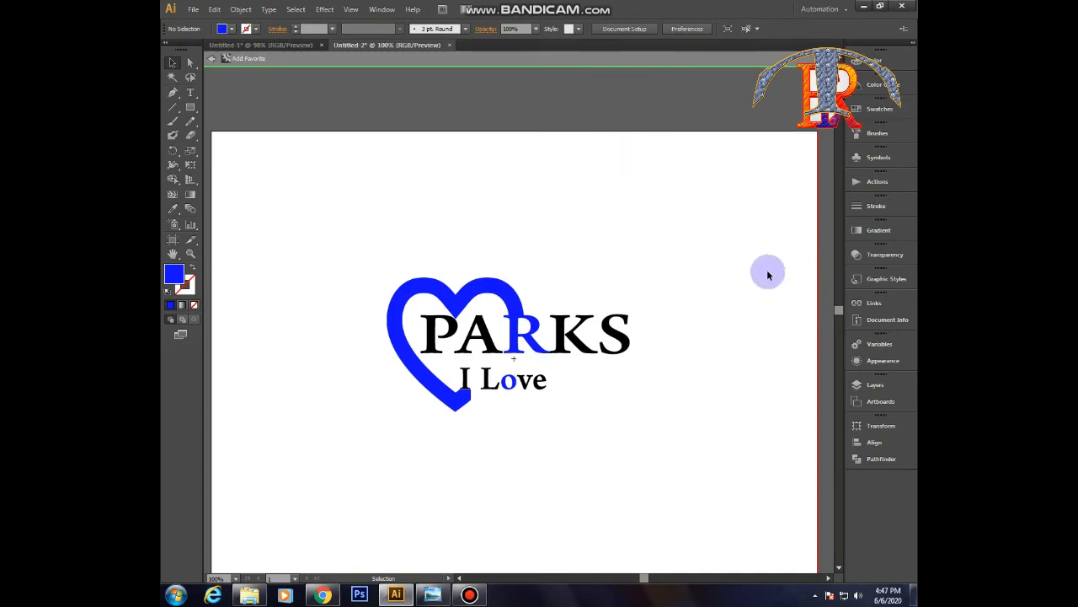
- Move the blue o in "Love" closer to the L
scroll(569, 433, "down", 1)
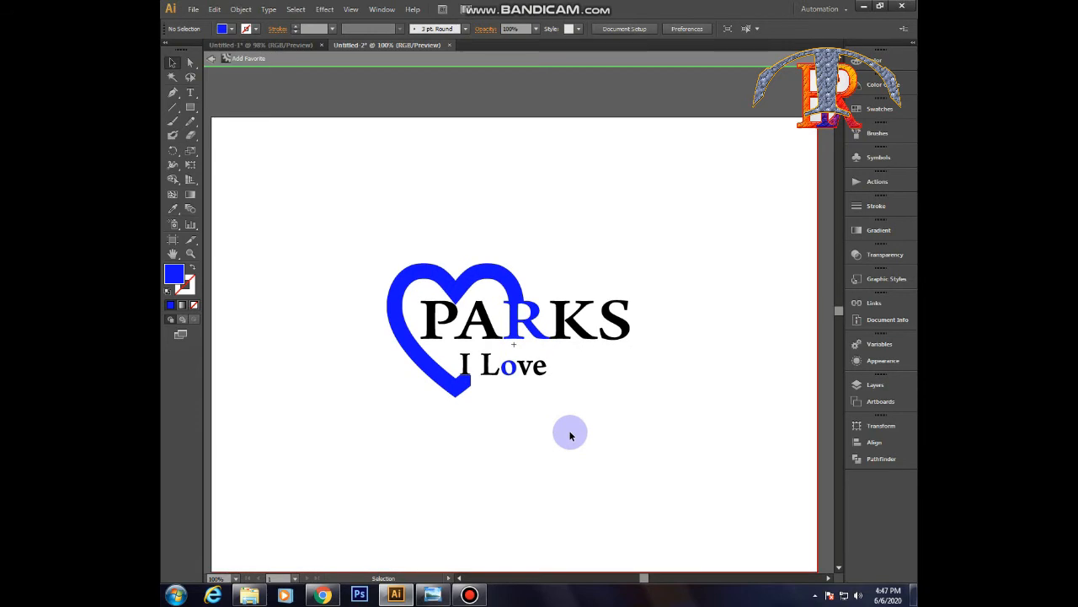
left_click(190, 253)
left_click(518, 341)
left_click(578, 286)
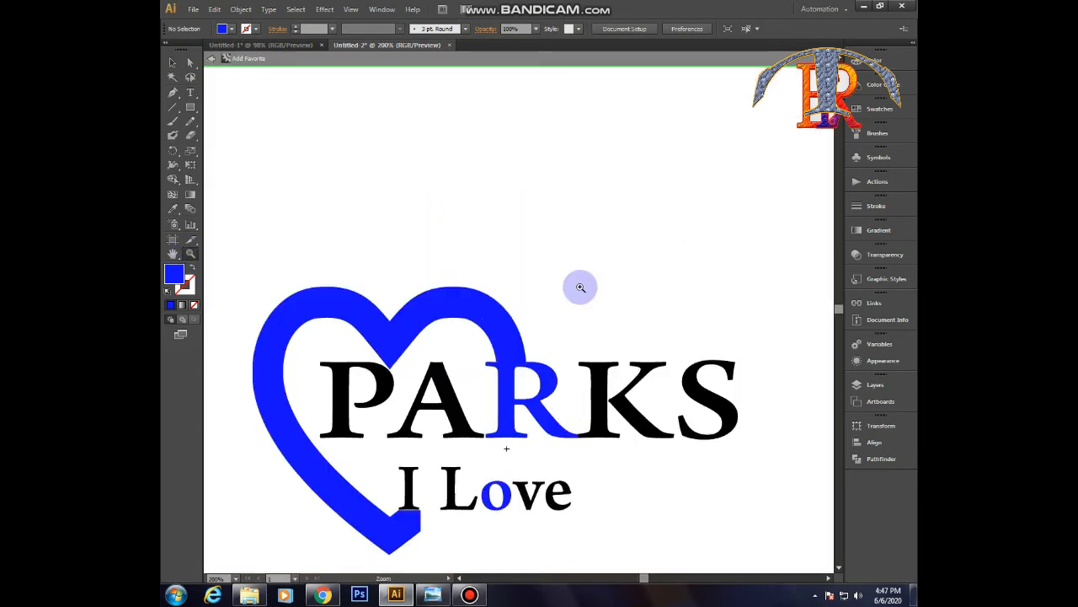
scroll(578, 373, "down", 2)
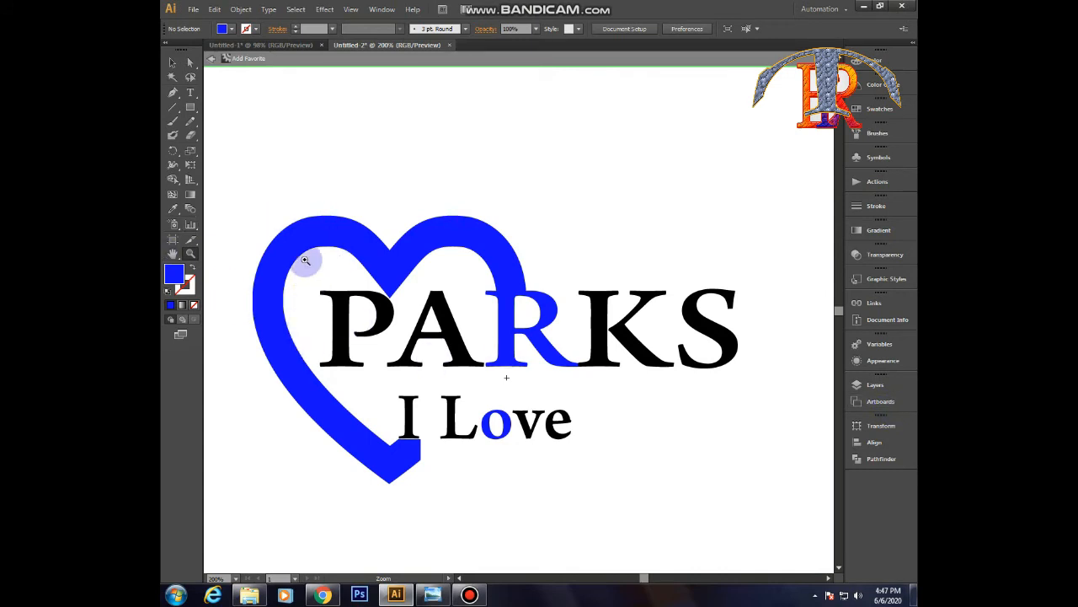
left_click(172, 65)
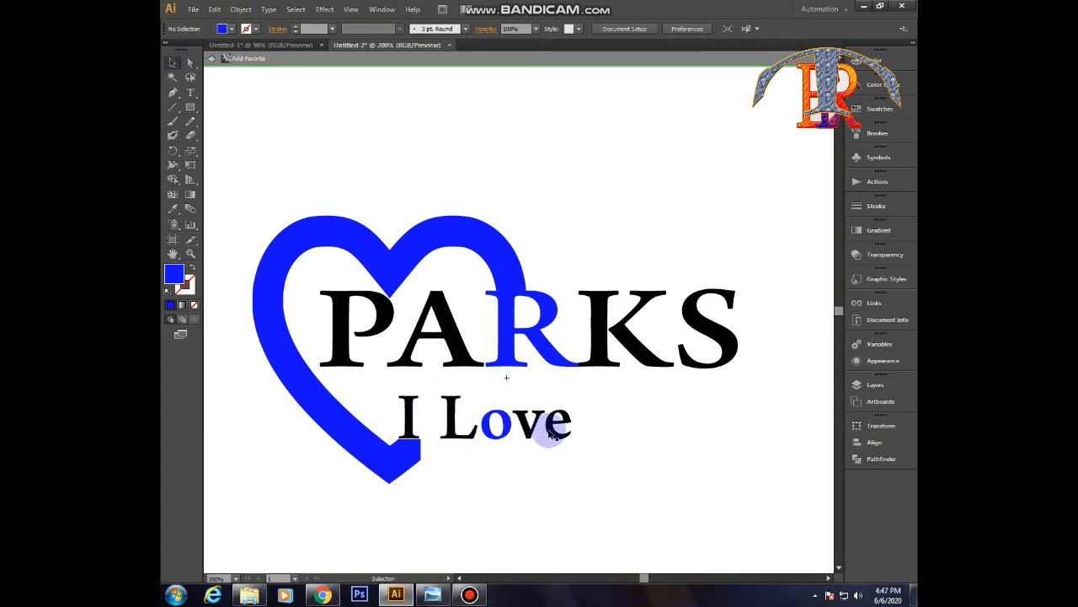
left_click(447, 432)
left_click(620, 427)
left_click(190, 62)
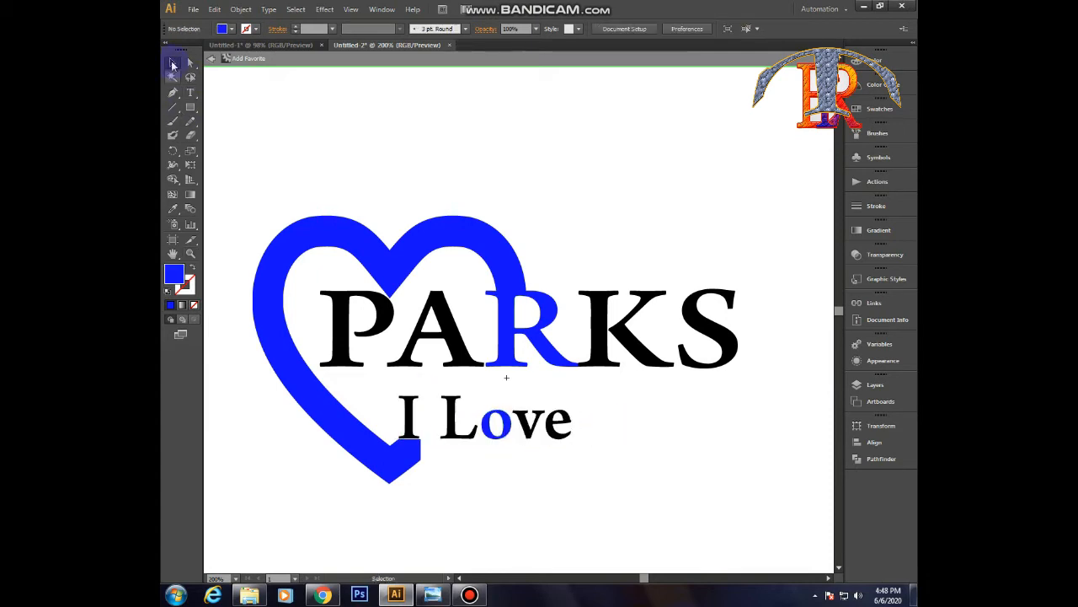
left_click(455, 417)
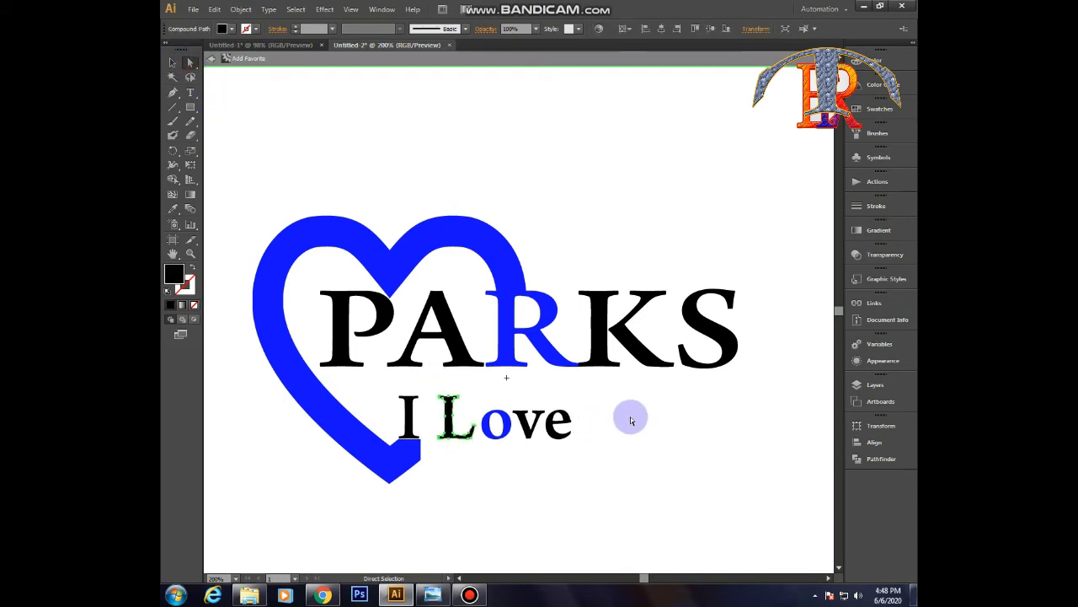
left_click(487, 421)
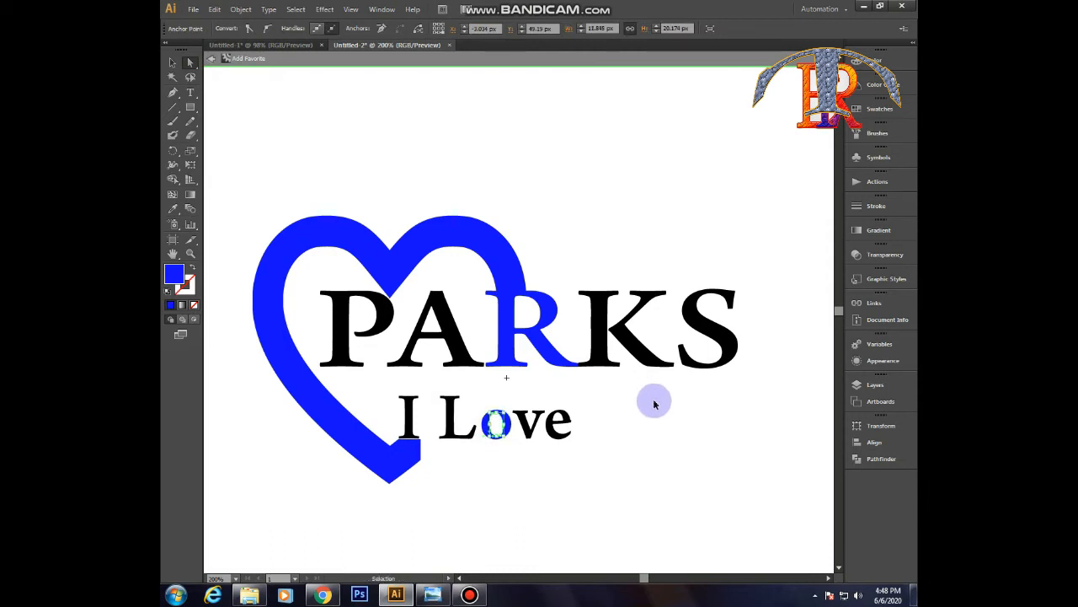
left_click(655, 404)
left_click(498, 434)
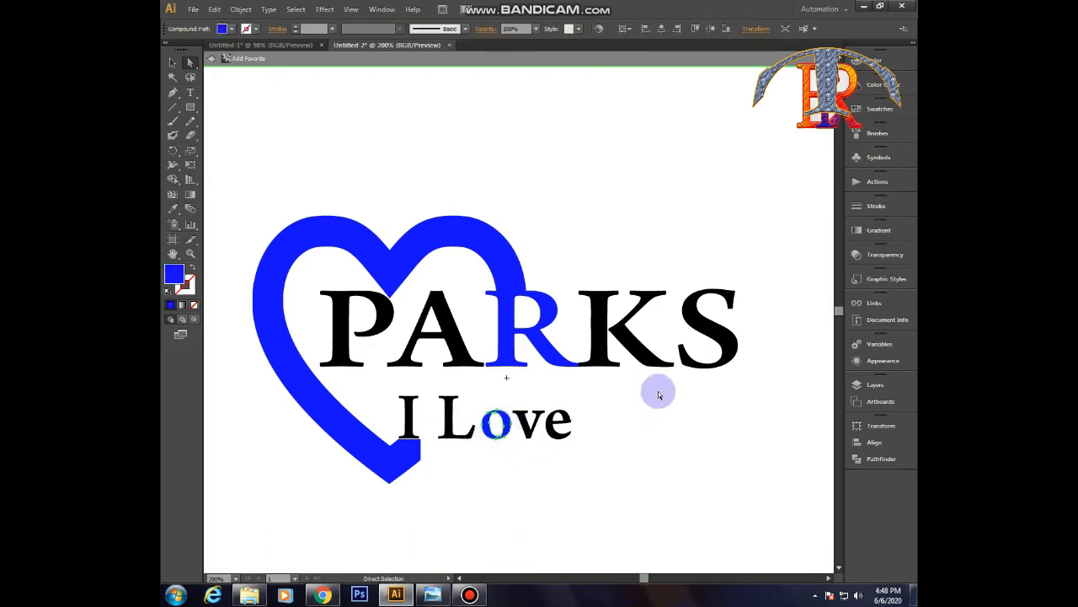
left_click(658, 396)
- Try to move the letters v and e closer to the blue o and undo the move
left_click(533, 433)
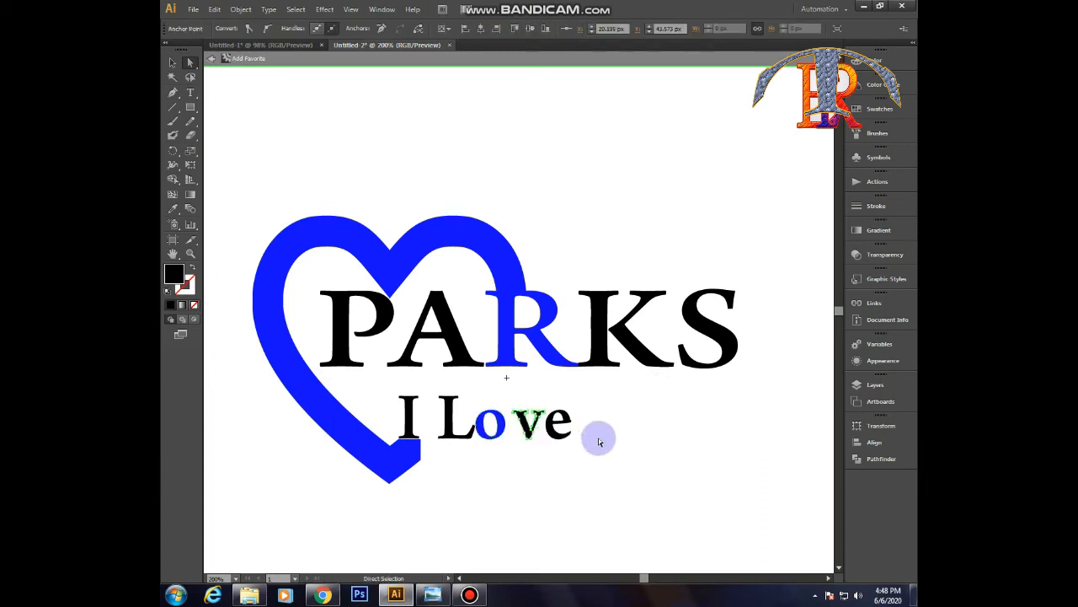
left_click_drag(583, 446, 521, 400)
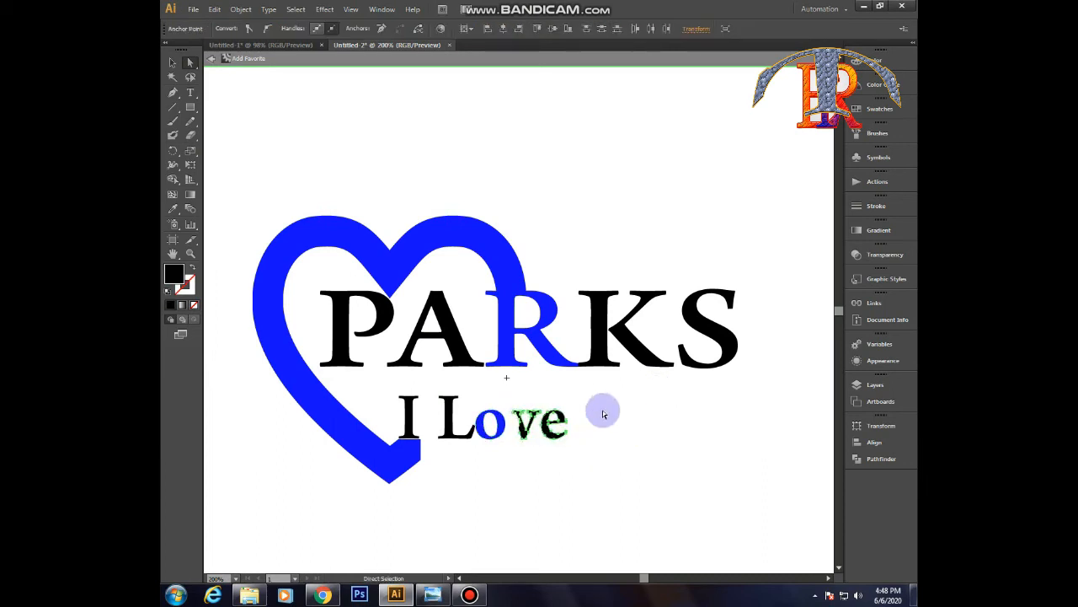
key("ctrl+z")
key("ctrl+z")
key("ctrl+z")
key("ctrl+z")
key("ctrl+z")
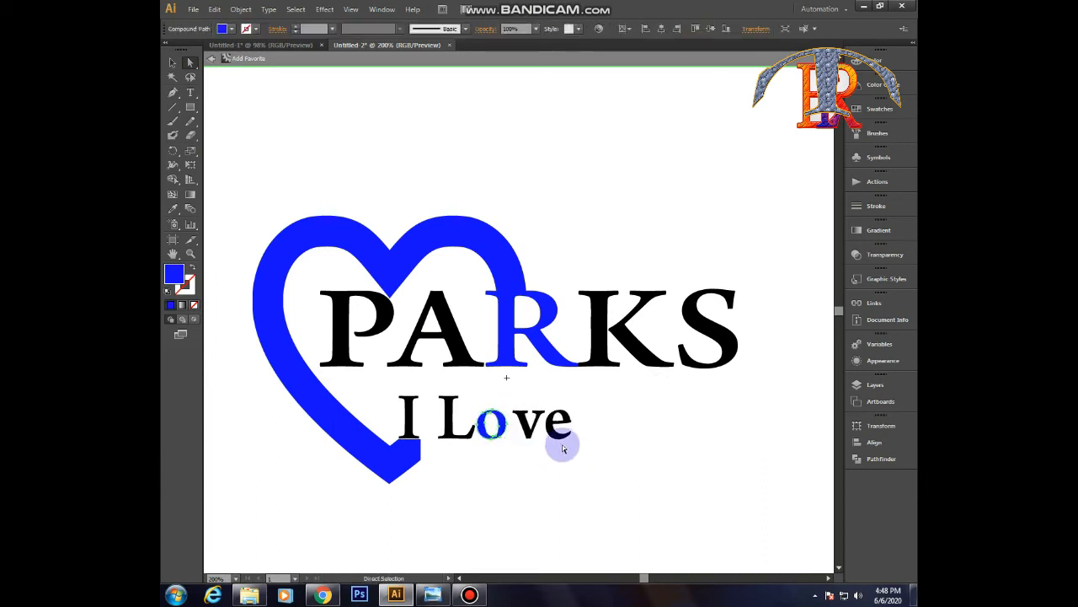
- Select the whole letters v and e in "Love" and nudge them left toward the blue o
left_click(523, 425)
left_click(552, 428, "shift")
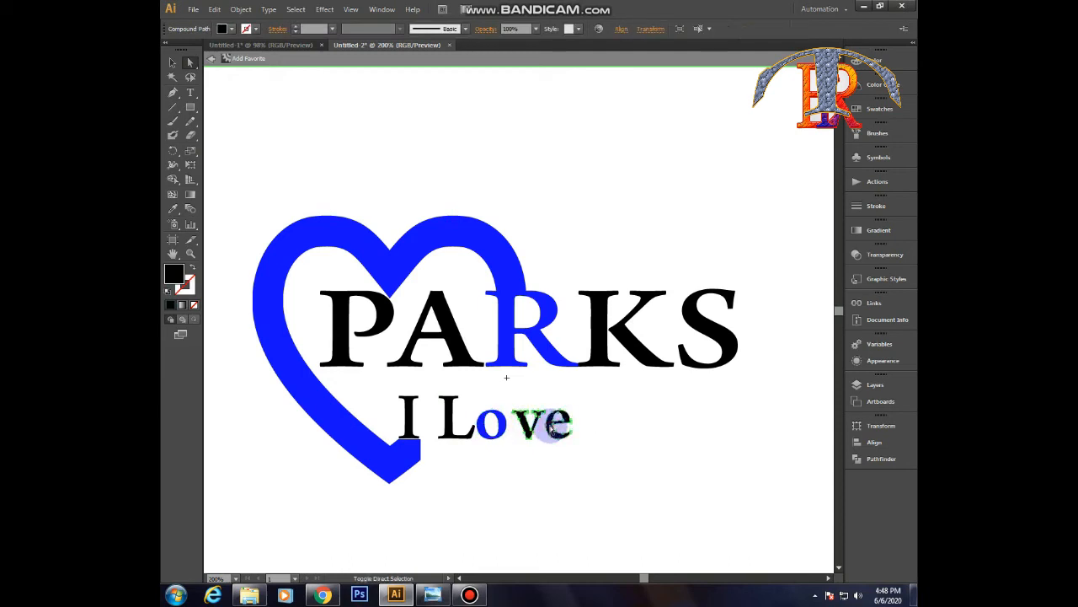
key("Left")
key("Left")
key("Left")
left_click(628, 414)
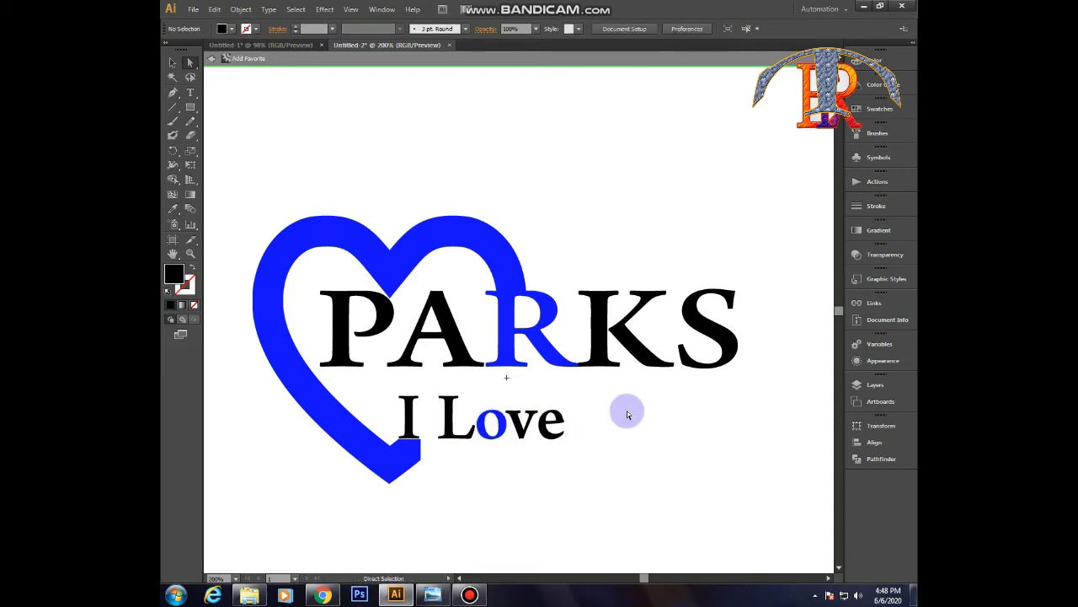
scroll(626, 414, "down", 1)
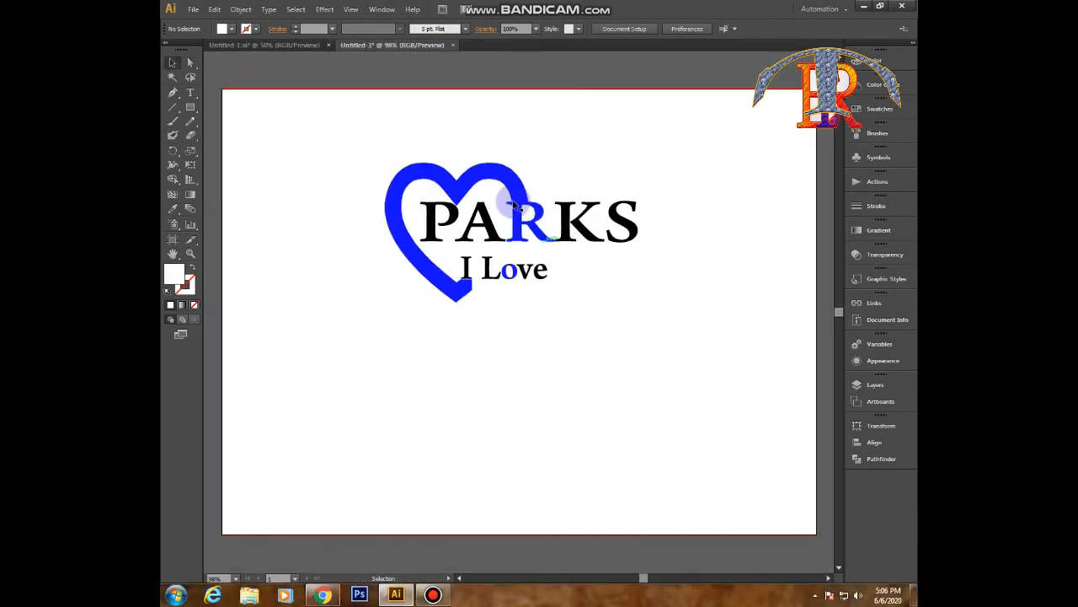
- Draw a black-filled rectangle across the full width of the artboard, covering its lower half below the logo
left_click(190, 107)
left_click(232, 31)
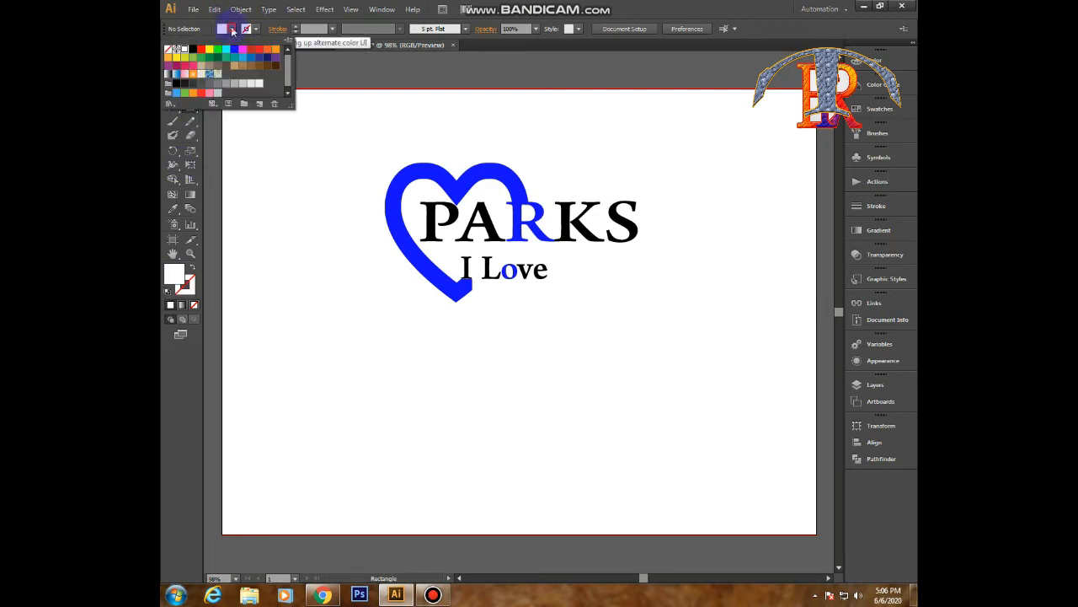
left_click(189, 49)
left_click(231, 31)
left_click_drag(222, 534, 816, 307)
left_click(171, 64)
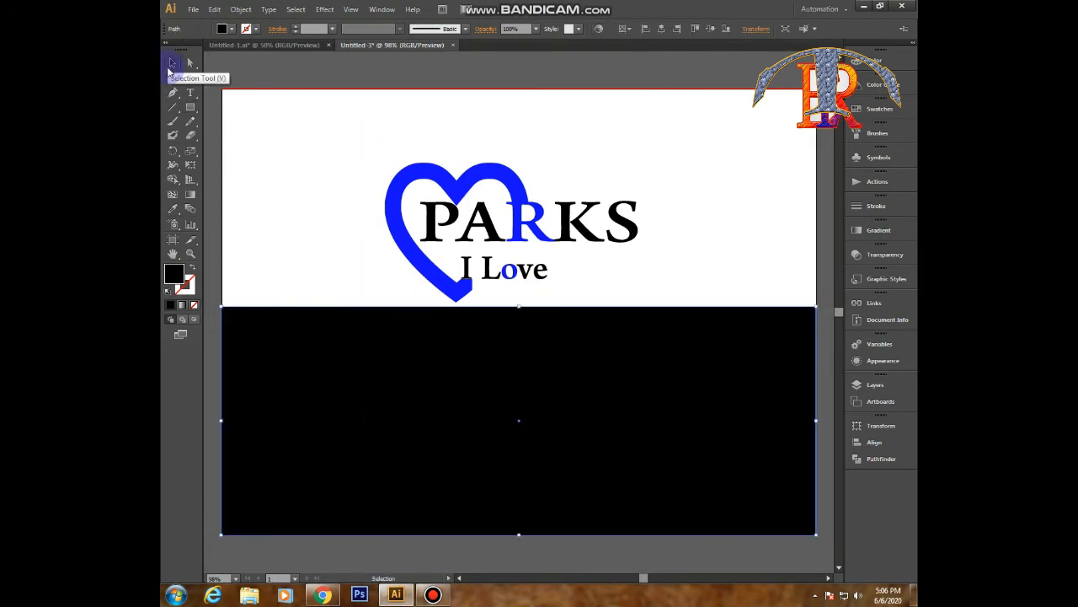
- Duplicate the logo and place the copy at the artboard's upper-left corner
left_click(404, 237)
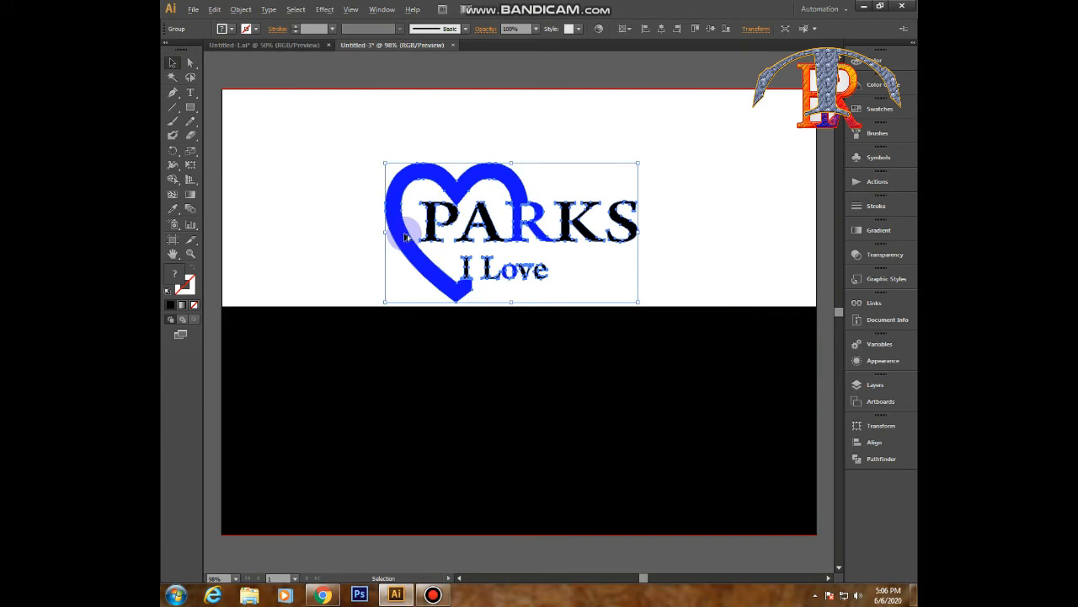
left_click_drag(404, 237, 236, 112)
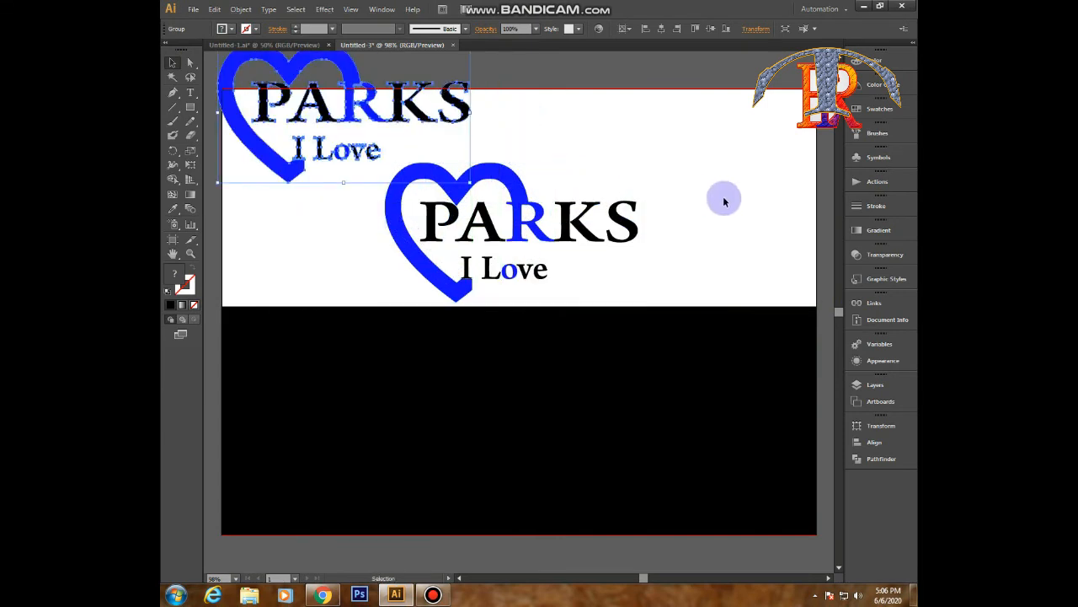
left_click(724, 201)
left_click(566, 234)
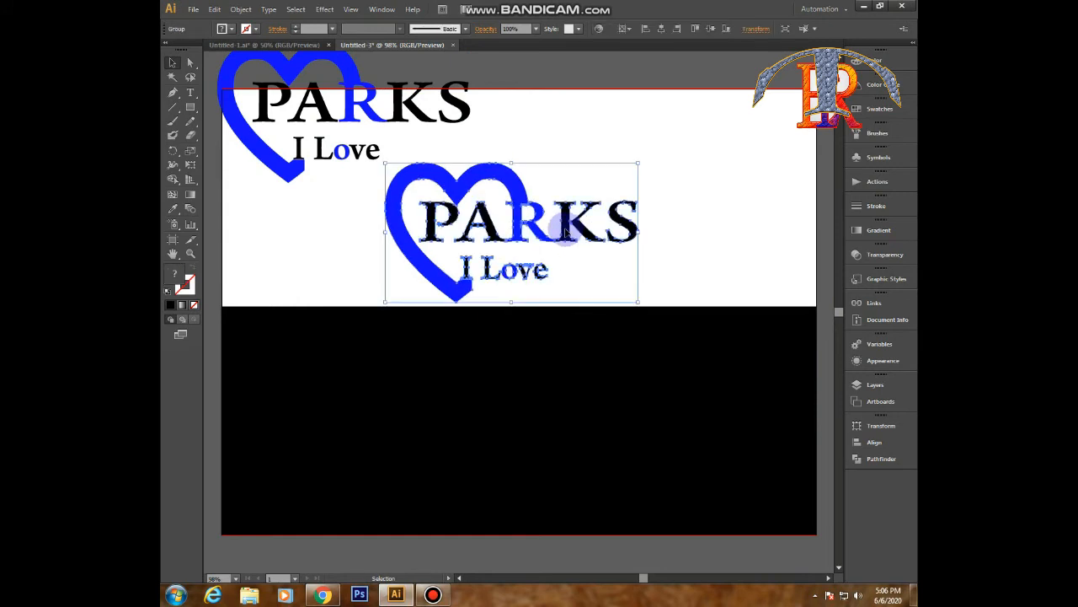
left_click(371, 136)
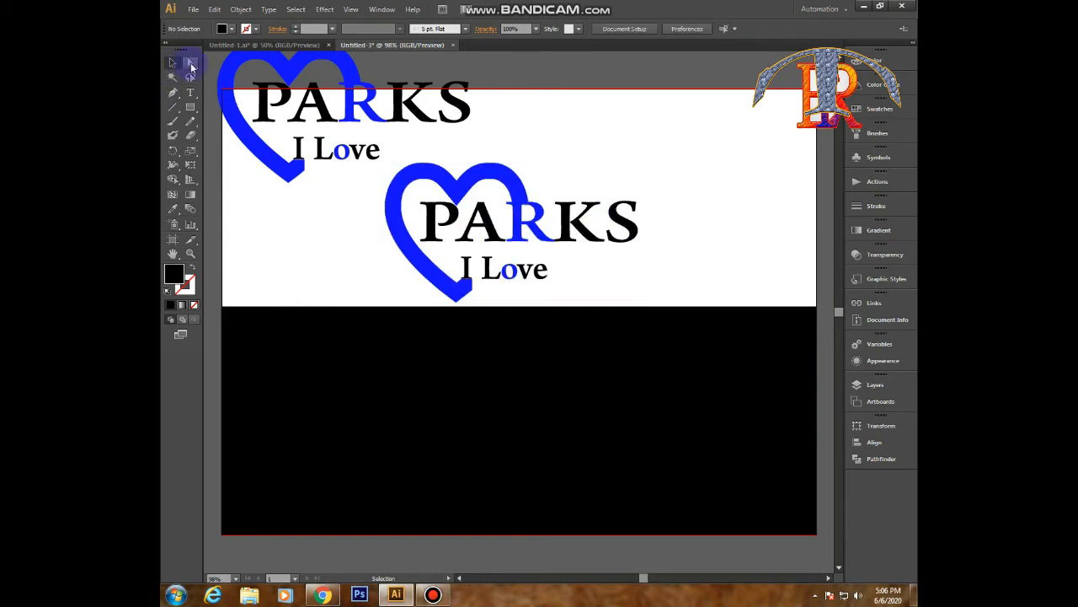
- Fill the P, A, K, S and "I Love" letters of the central logo with white (FFFFFF)
left_click(190, 63)
left_click(567, 222)
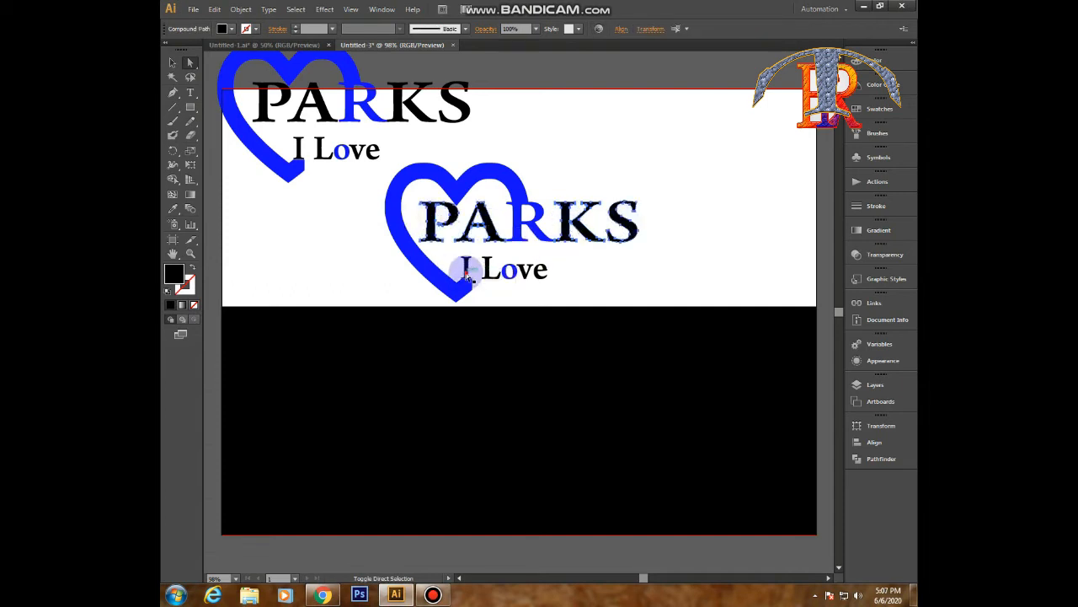
left_click(480, 271)
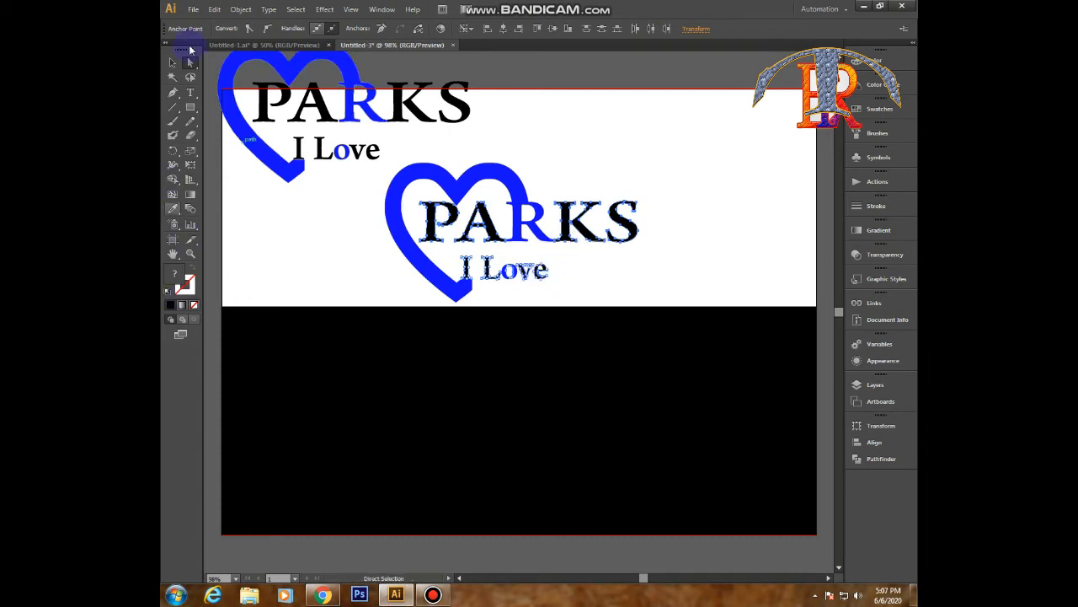
double_click(176, 281)
left_click(427, 262)
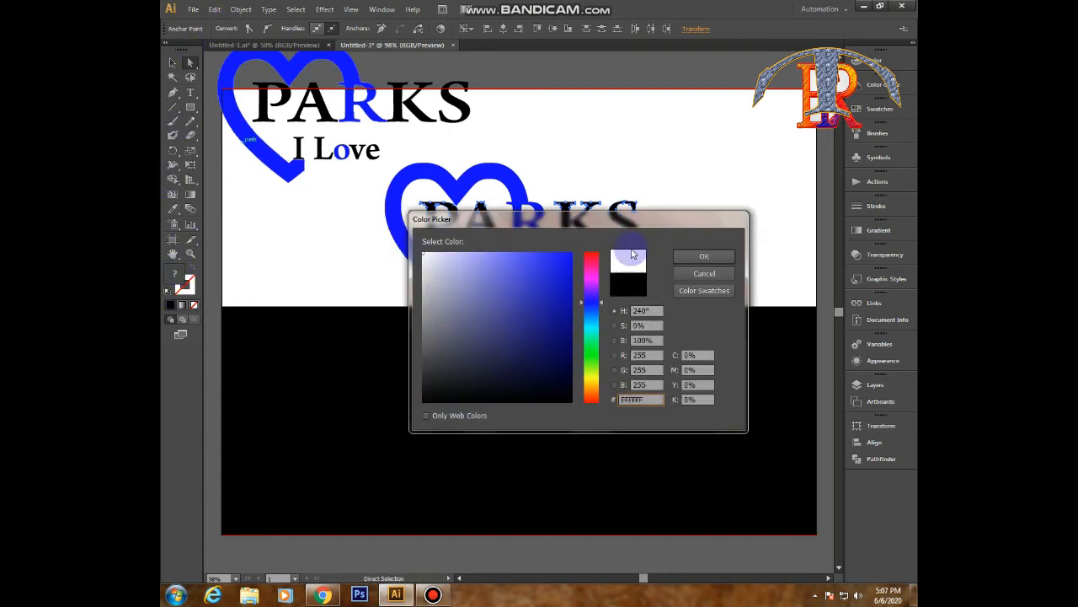
left_click(703, 257)
left_click(631, 269)
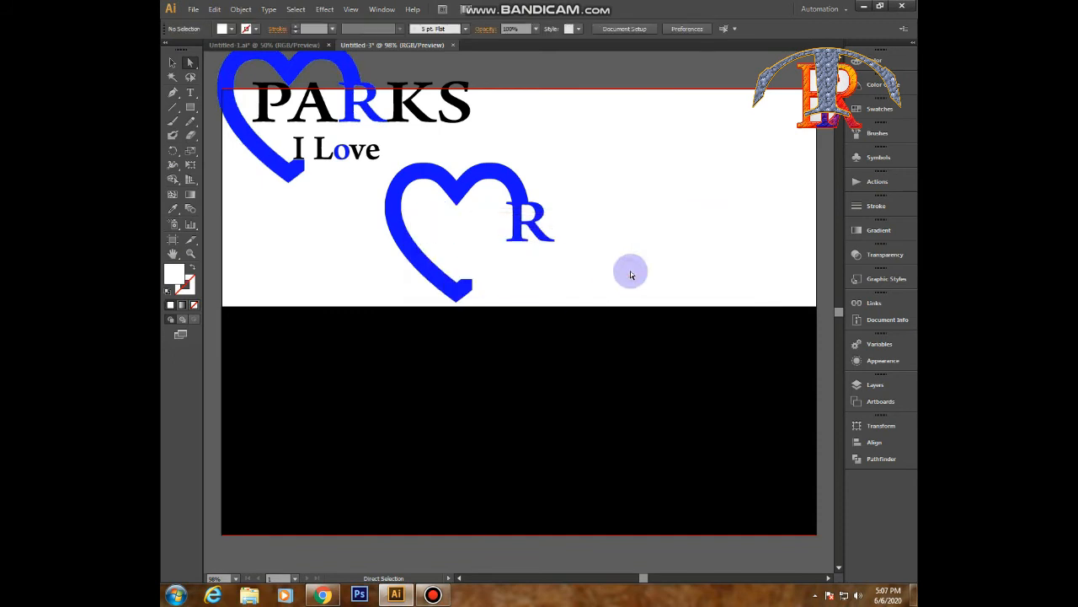
- Move the white-lettered logo down onto the black rectangle and send the rectangle to the back
left_click(173, 63)
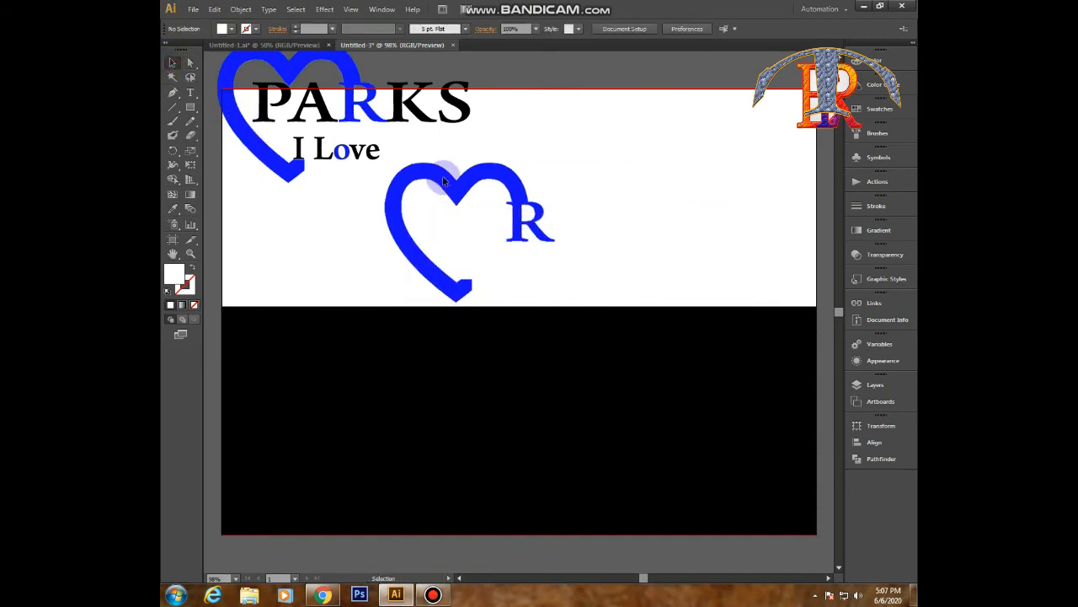
left_click_drag(443, 184, 426, 362)
mouse_move(455, 364)
left_mouse_down()
mouse_move(471, 331)
mouse_move(498, 341)
mouse_move(451, 363)
left_mouse_up()
left_click(495, 387)
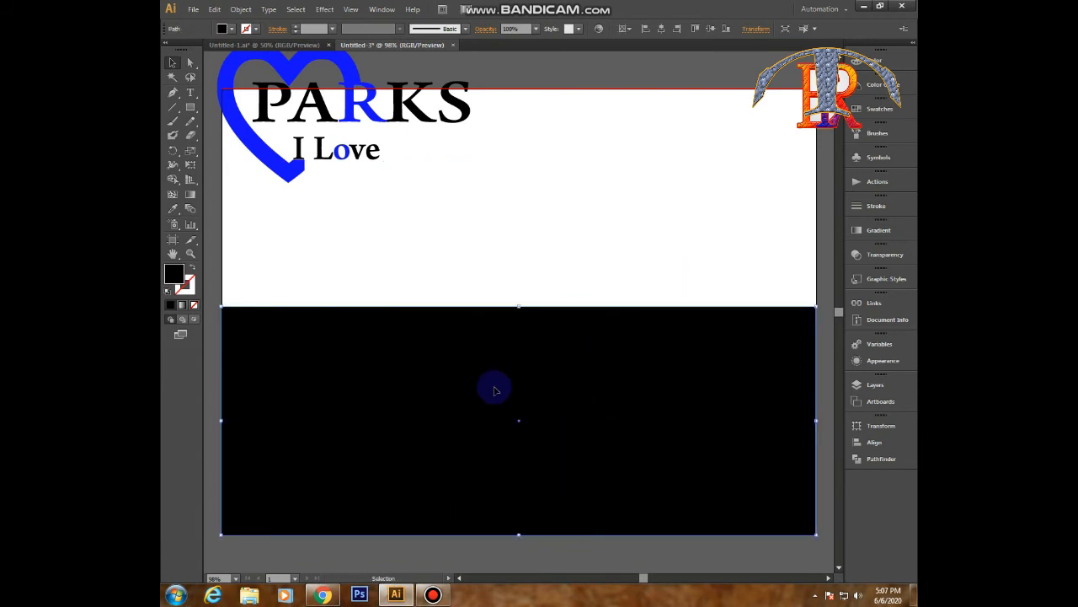
right_click(750, 396)
mouse_move(777, 375)
left_click(705, 415)
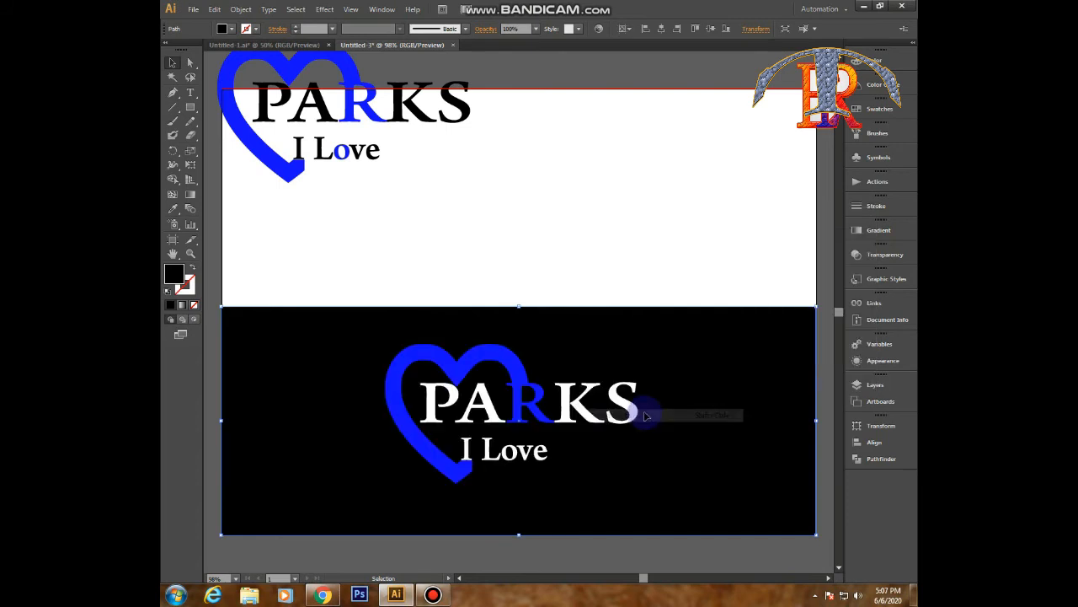
- Move the black-lettered logo from the artboard's upper-left corner to the middle of the white half
left_click(742, 261)
left_click_drag(262, 150, 431, 263)
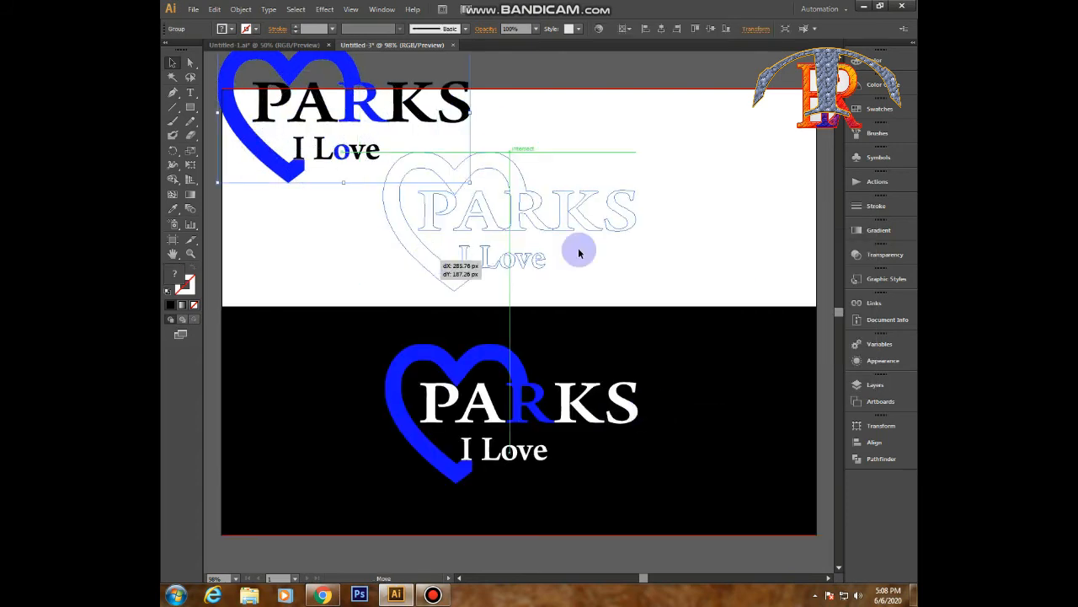
left_click(706, 242)
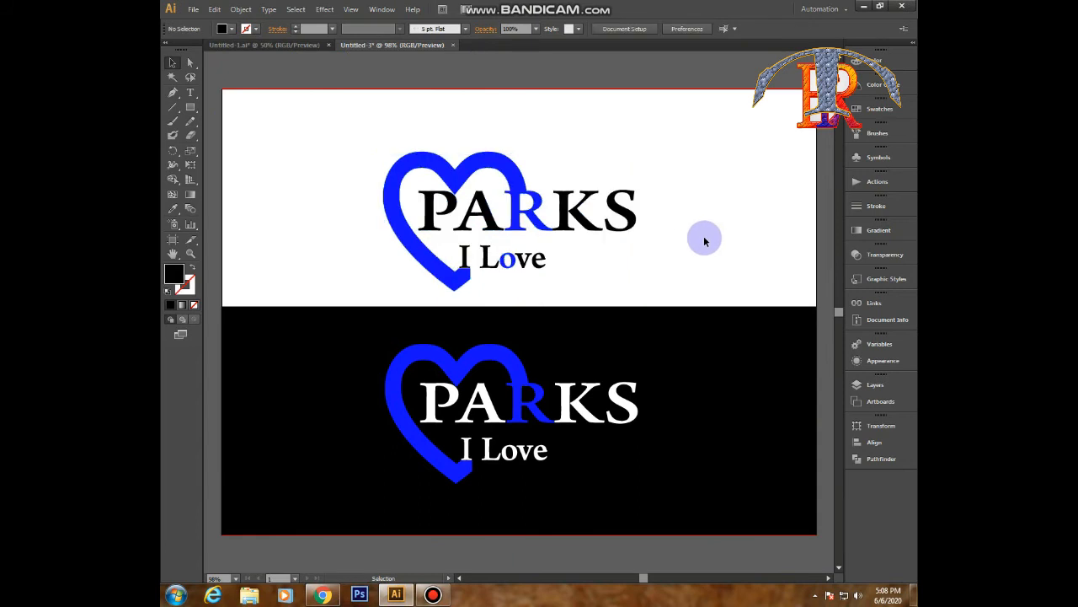
- Recolor the "o" of "I Love" in the white-lettered logo with the blue sampled from the heart
left_click(508, 461)
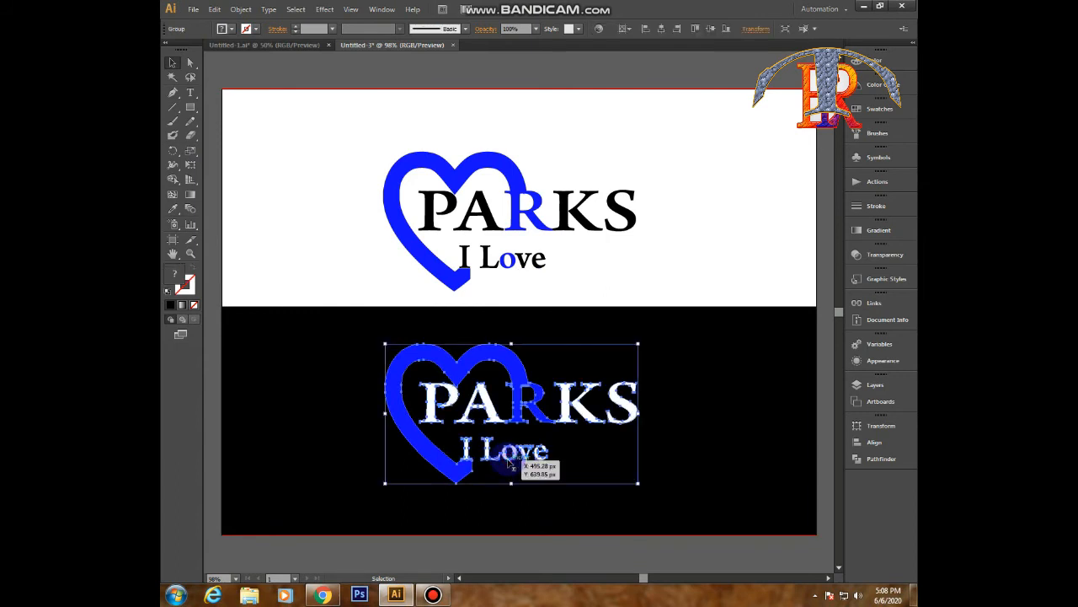
left_click(685, 440)
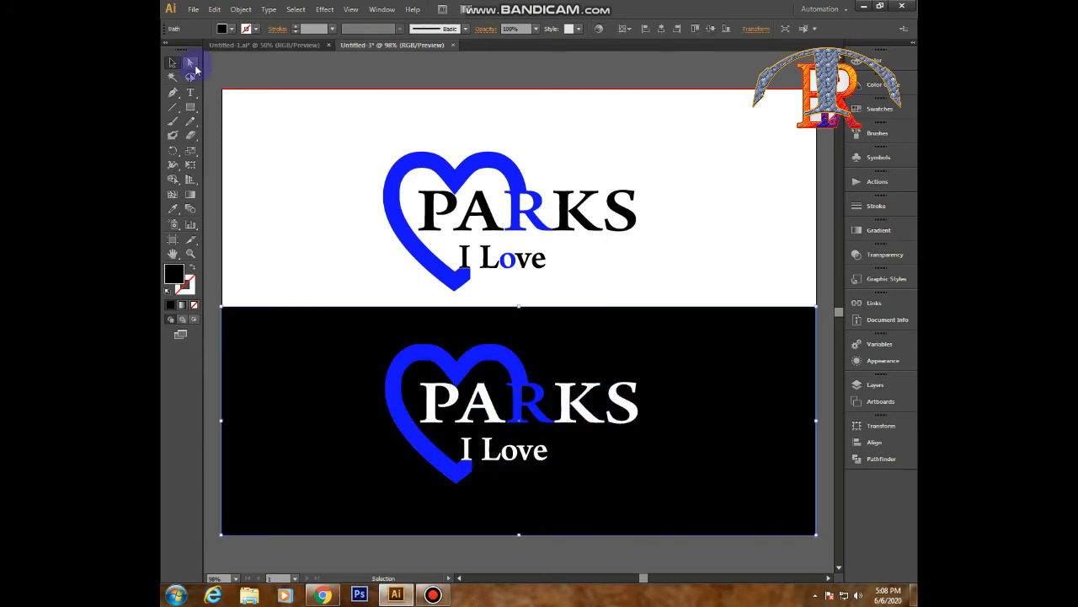
left_click(506, 457)
left_click(441, 264)
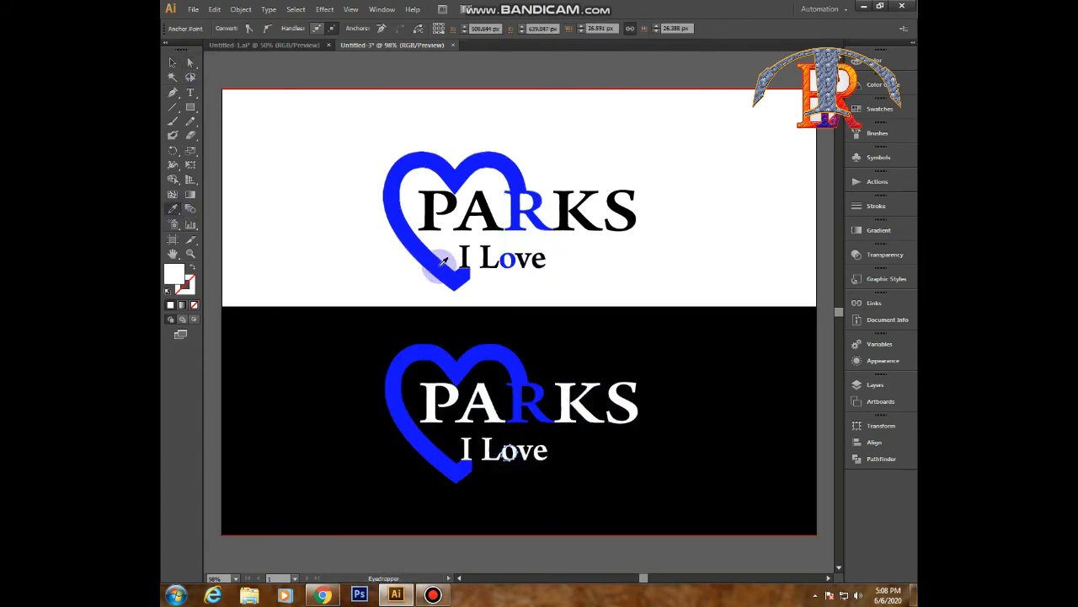
left_click(172, 62)
left_click(713, 219)
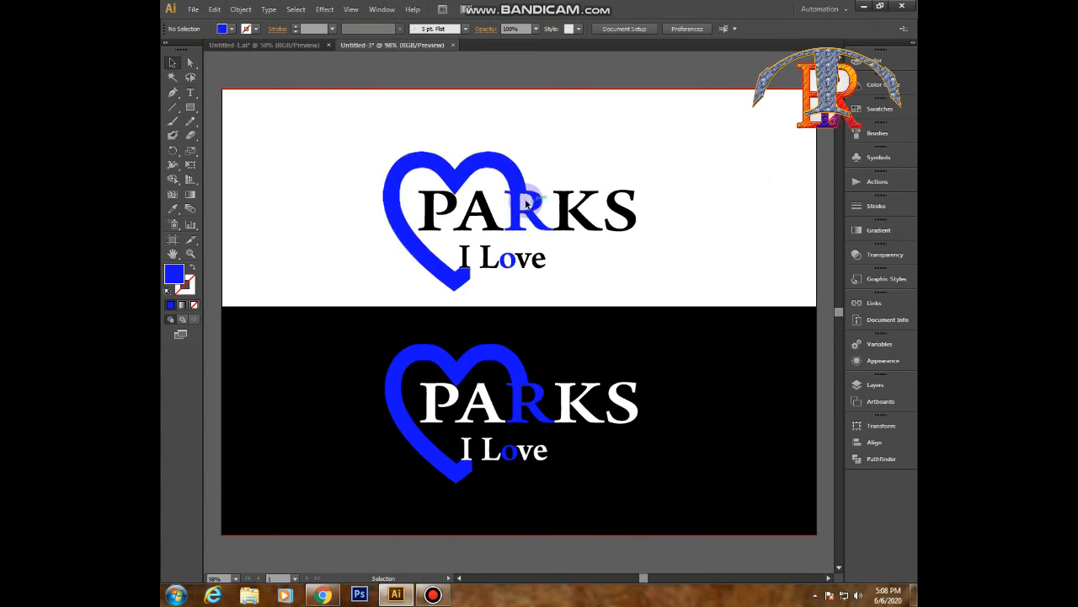
- Examine the join between the heart and the R in the black-lettered logo up to 4800% zoom
left_click(193, 254)
double_click(534, 193)
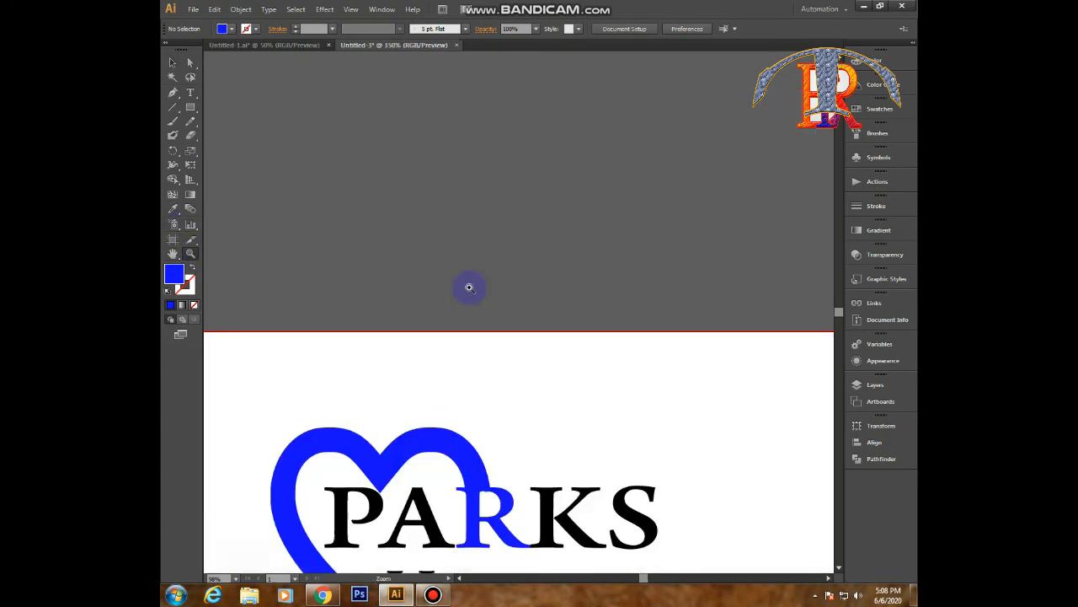
scroll(487, 420, "down", 1)
double_click(477, 479)
scroll(526, 224, "up", 3)
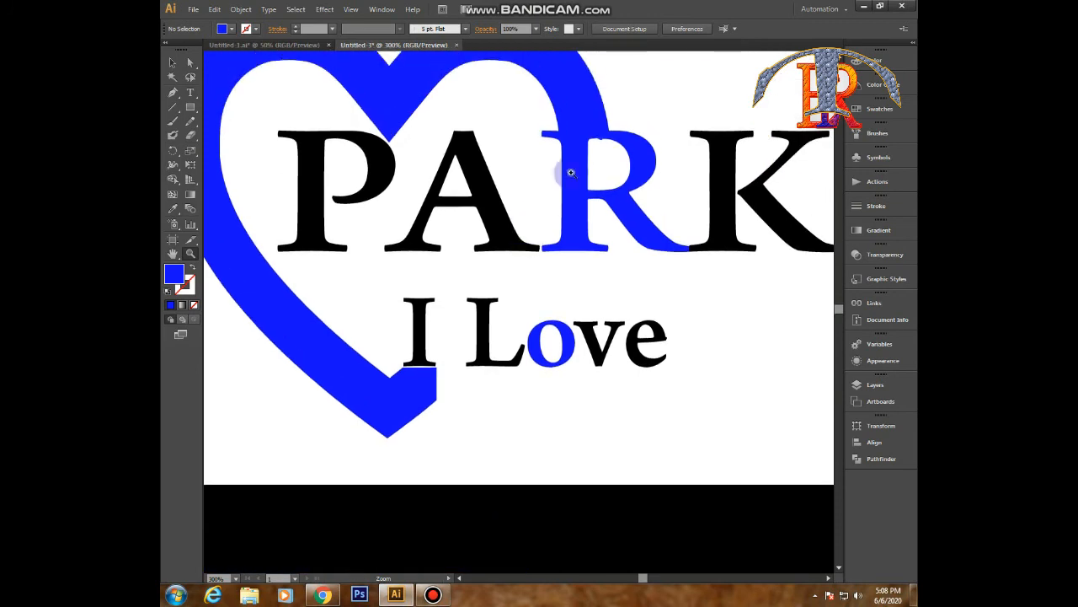
double_click(612, 152)
scroll(424, 460, "down", 1)
left_click(324, 528)
scroll(536, 284, "up", 2)
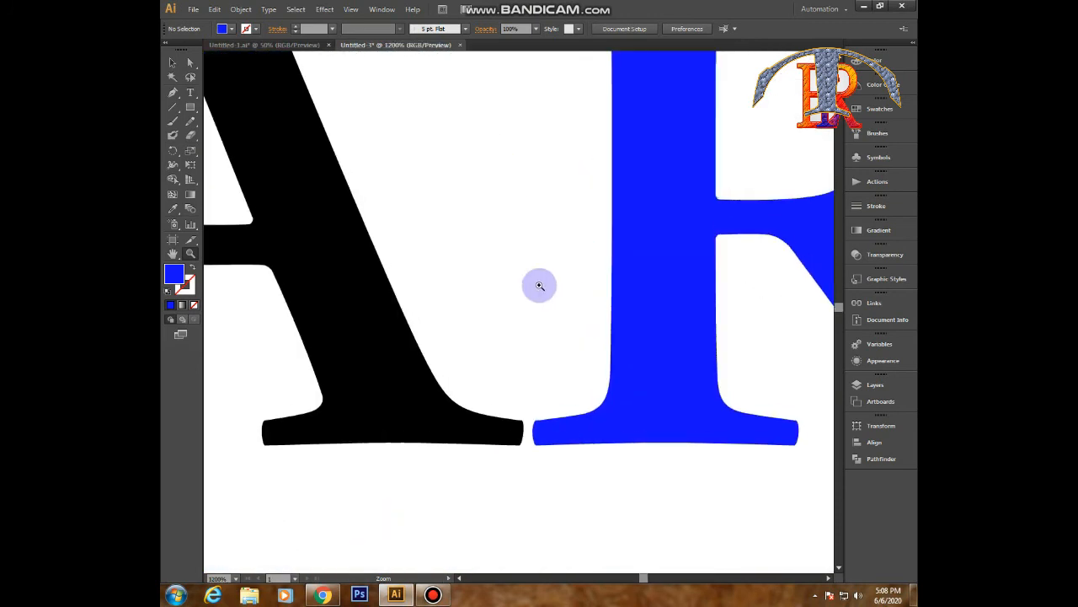
scroll(539, 284, "up", 2)
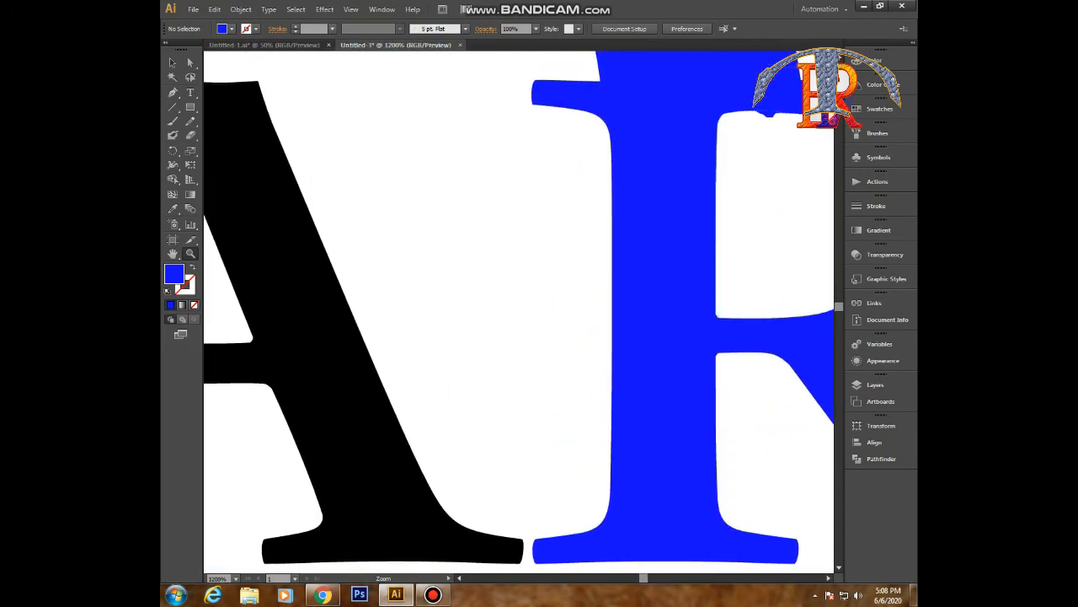
left_click(770, 115)
left_click(515, 314)
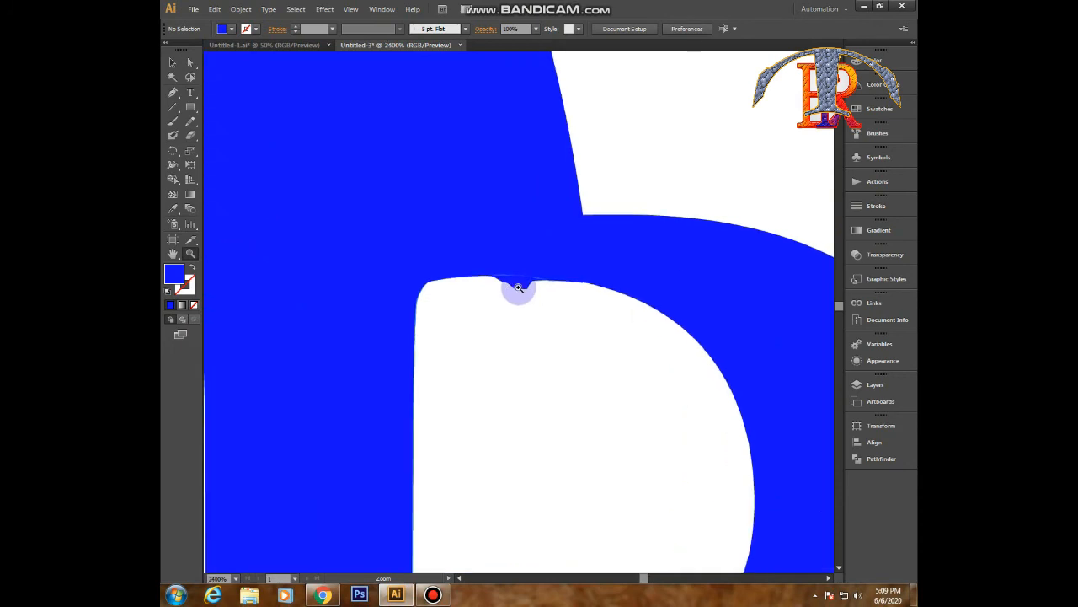
left_click(519, 295)
left_click(527, 326)
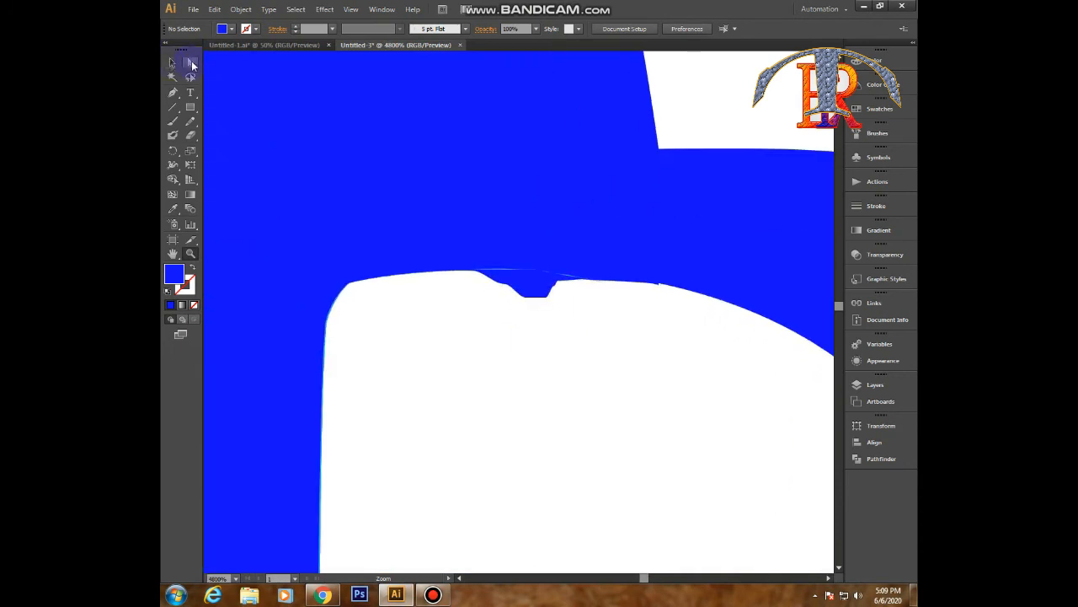
- Try to clean up the bump in the R's bowl by using Shape Builder on the bowl's opening, and undo it
left_click(191, 63)
left_click(540, 284)
left_click(582, 365)
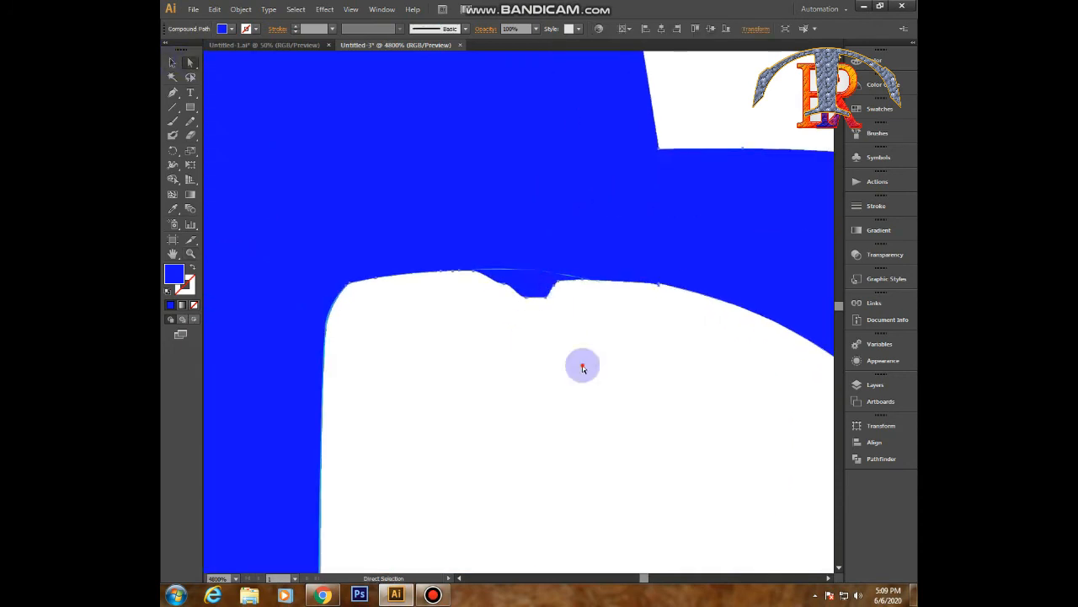
left_click(542, 290)
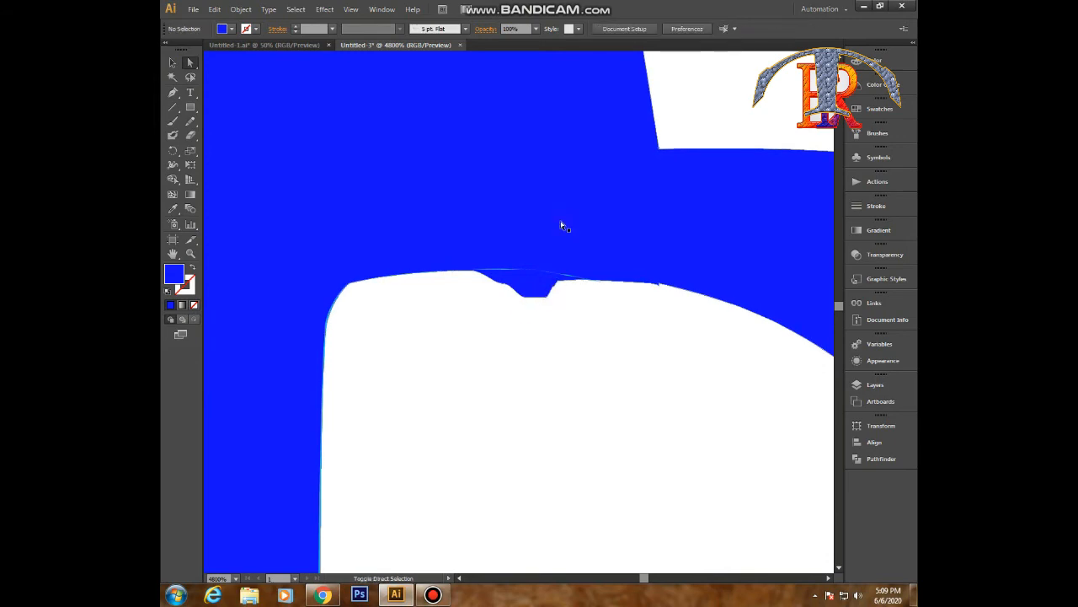
left_click(172, 180)
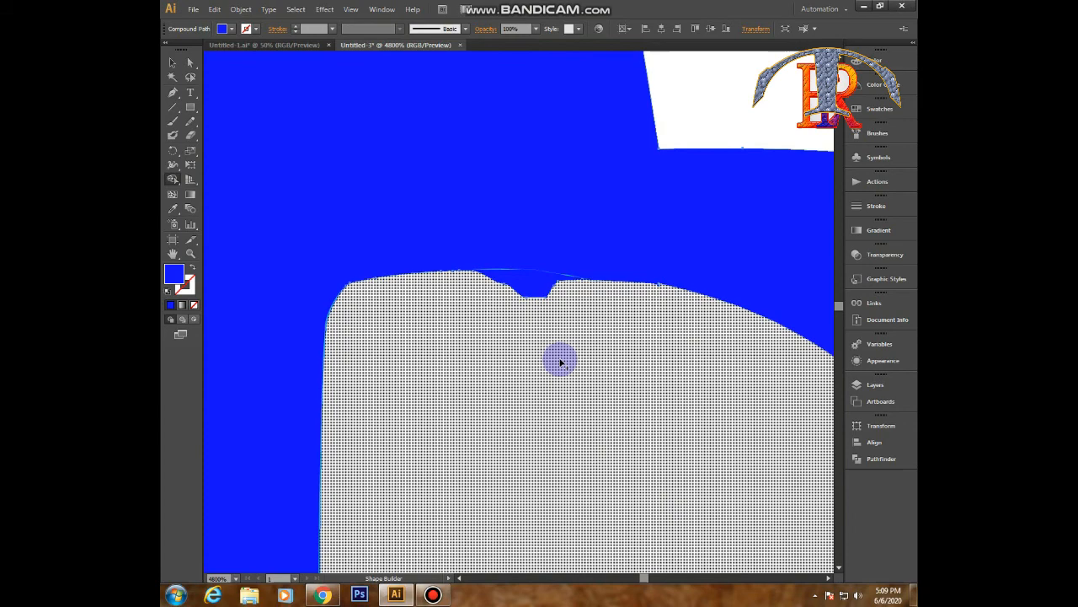
left_click(561, 362)
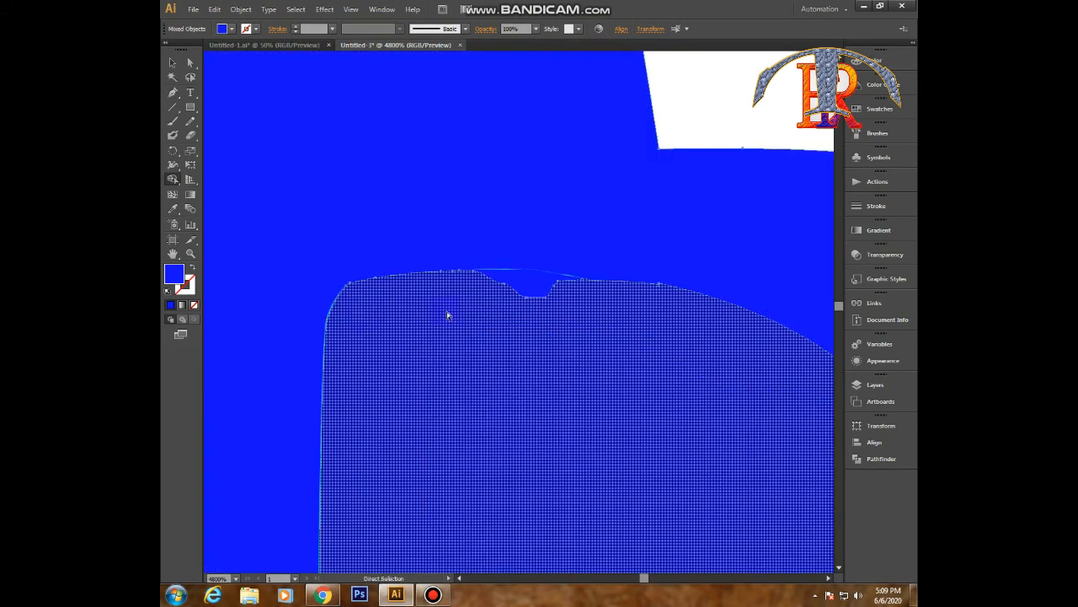
key("ctrl+z")
- Compare the black-lettered logo at 100% and 1600% zoom and inspect the shapes around the bump inside the R's bowl
left_click(172, 64)
left_click(478, 347)
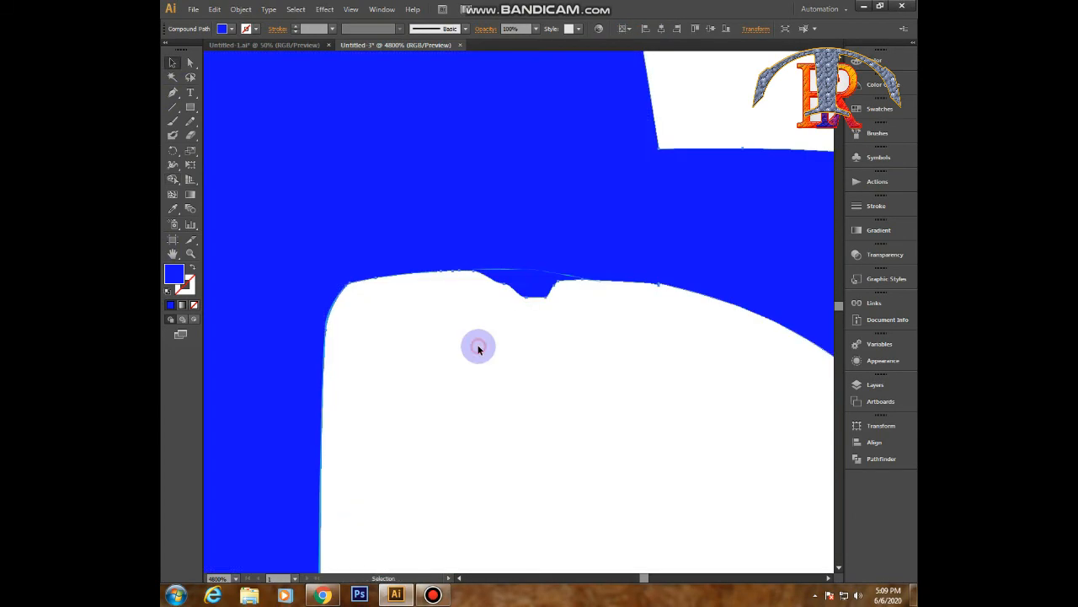
scroll(371, 505, "down", 1)
left_click(235, 579)
left_click(266, 422)
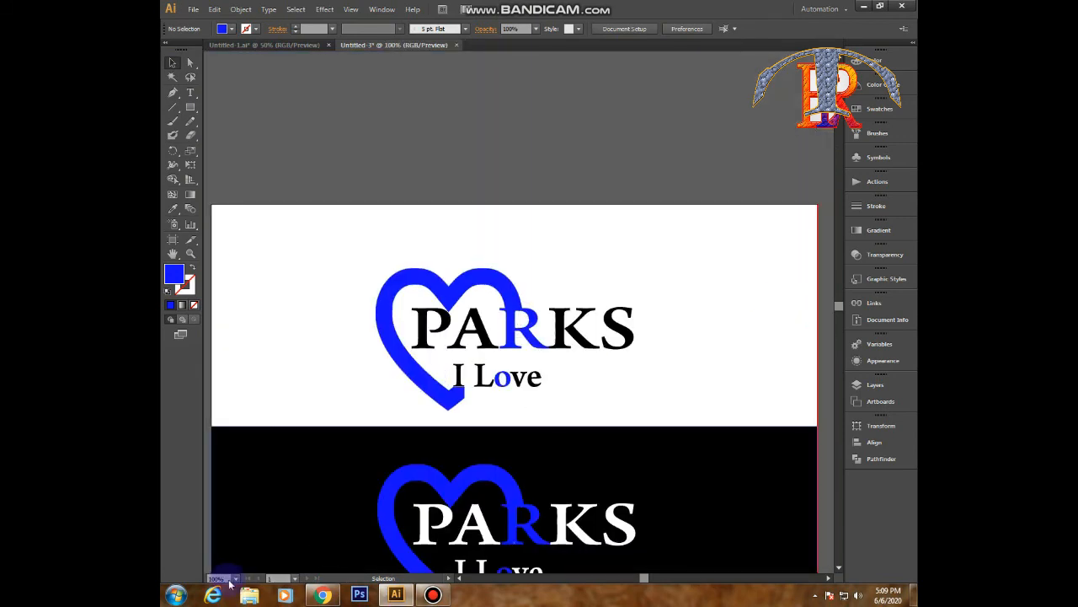
left_click(235, 579)
left_click(258, 313)
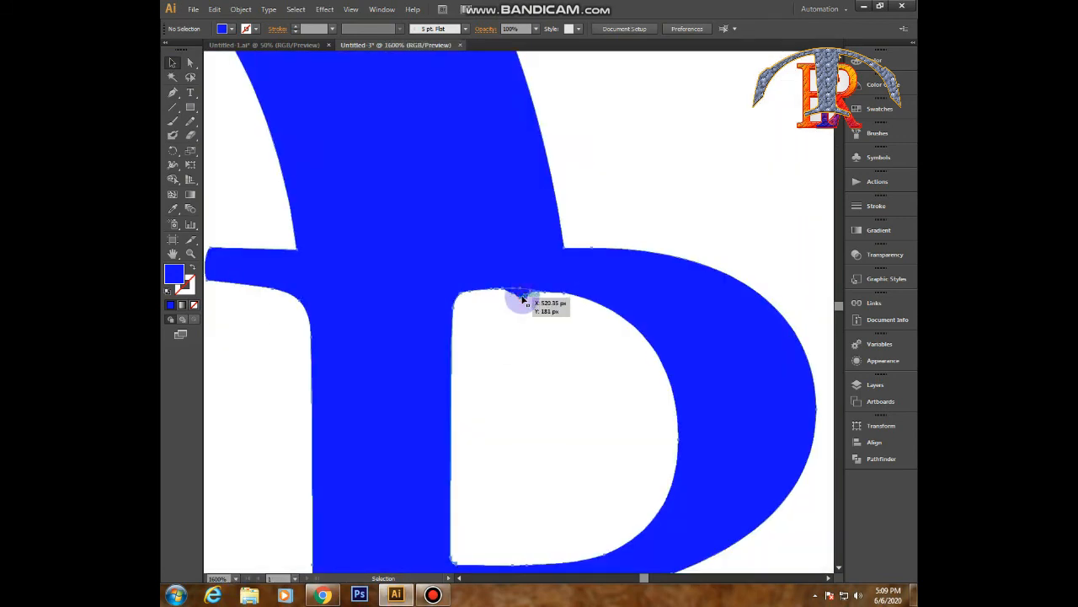
left_click(522, 300)
left_click(554, 357)
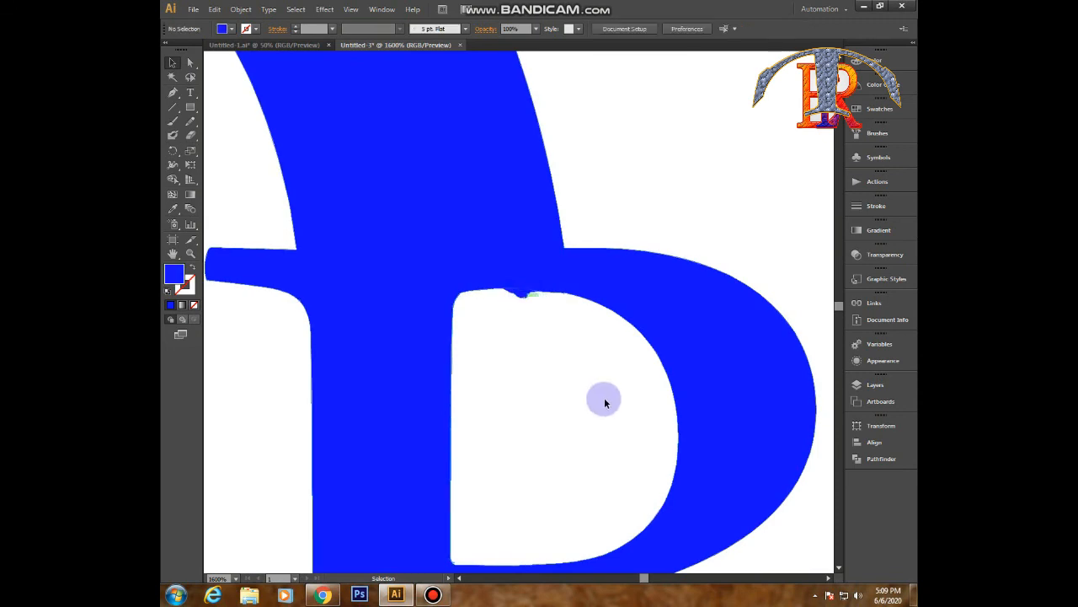
left_click(511, 224)
left_click(595, 178)
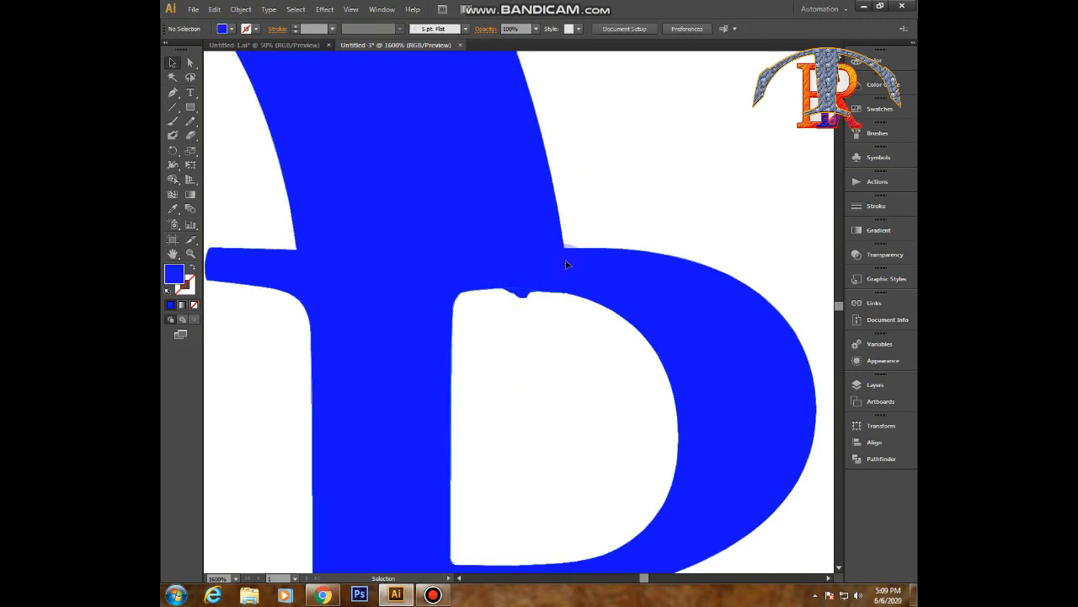
left_click(521, 294)
left_click(530, 517)
left_click(687, 303)
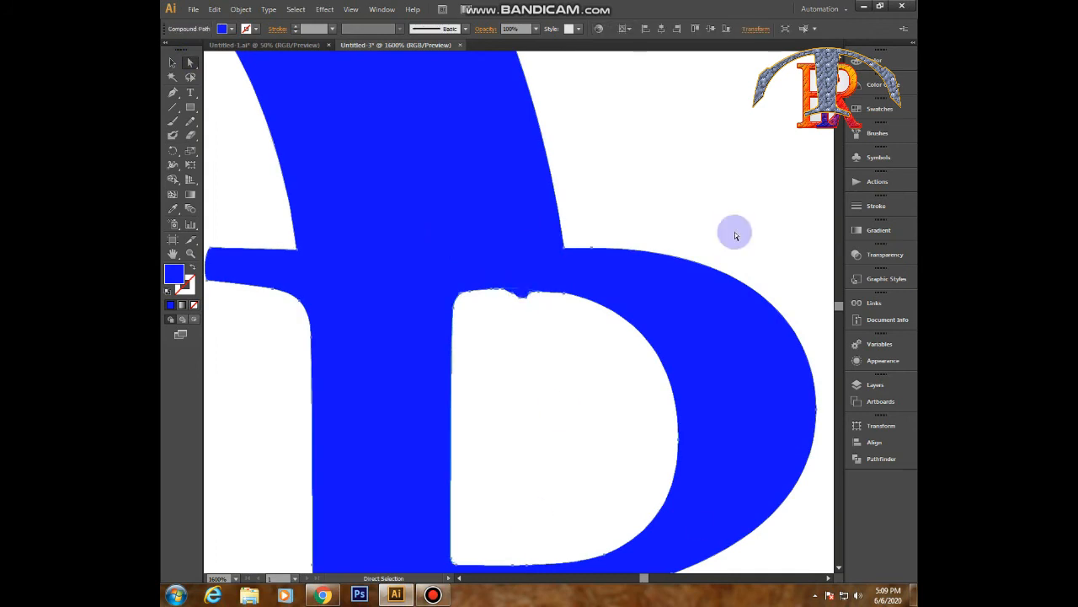
left_click(733, 233)
- Try to remove the light-blue sliver along the upper inner edge of the R's bowl, and undo it
left_click(521, 291)
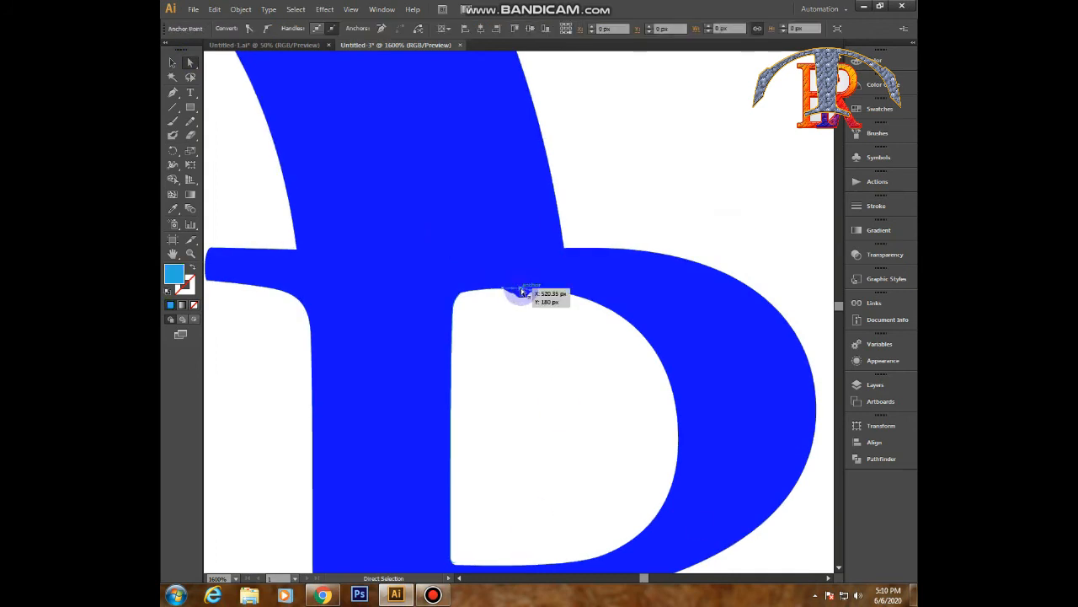
left_click(593, 363)
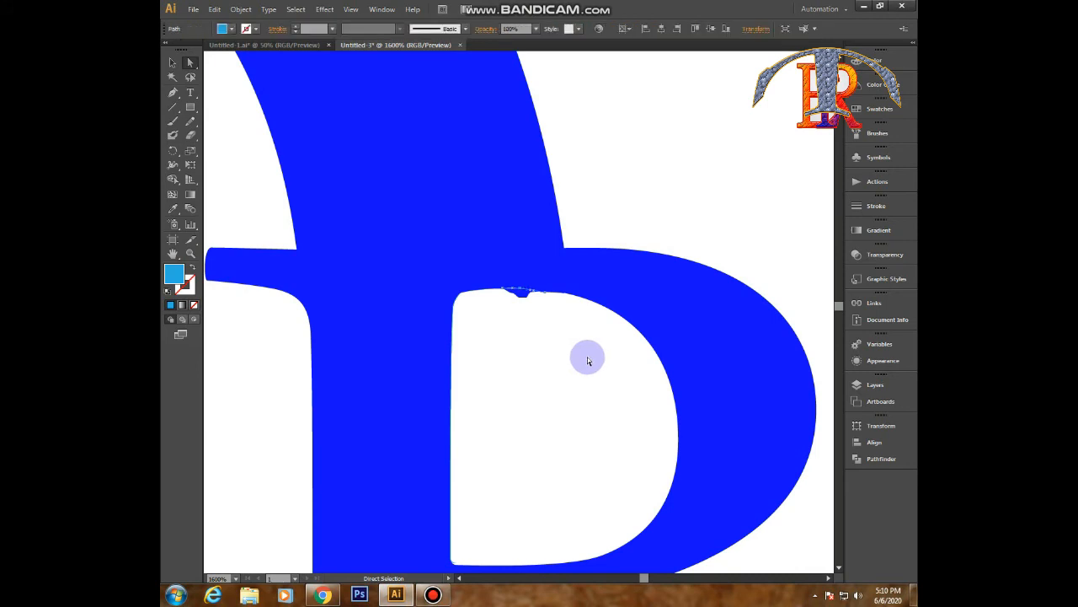
left_click(527, 292)
left_click(544, 339)
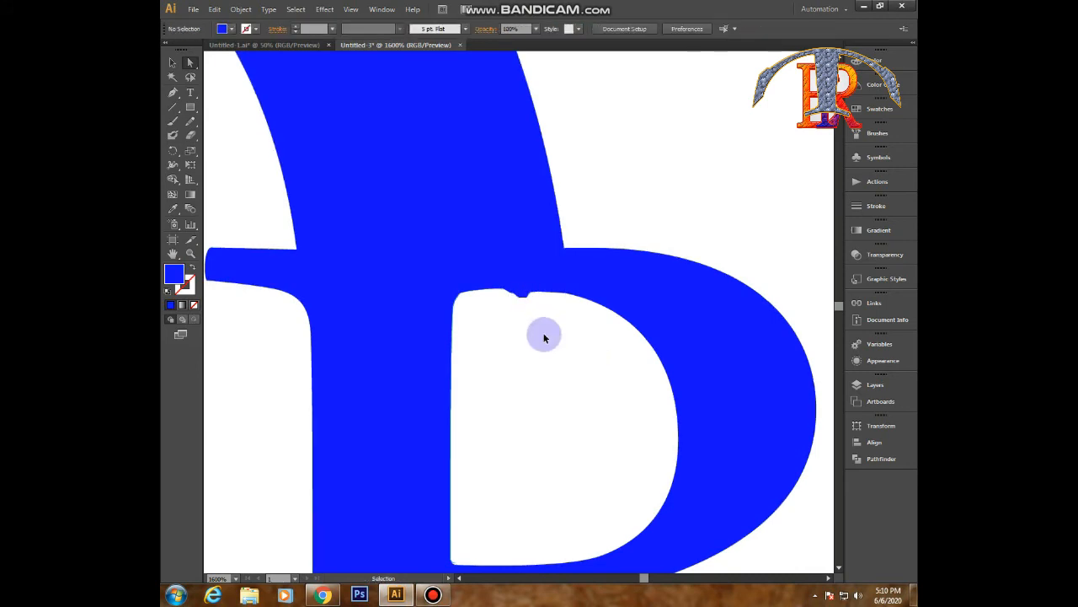
key("ctrl+z")
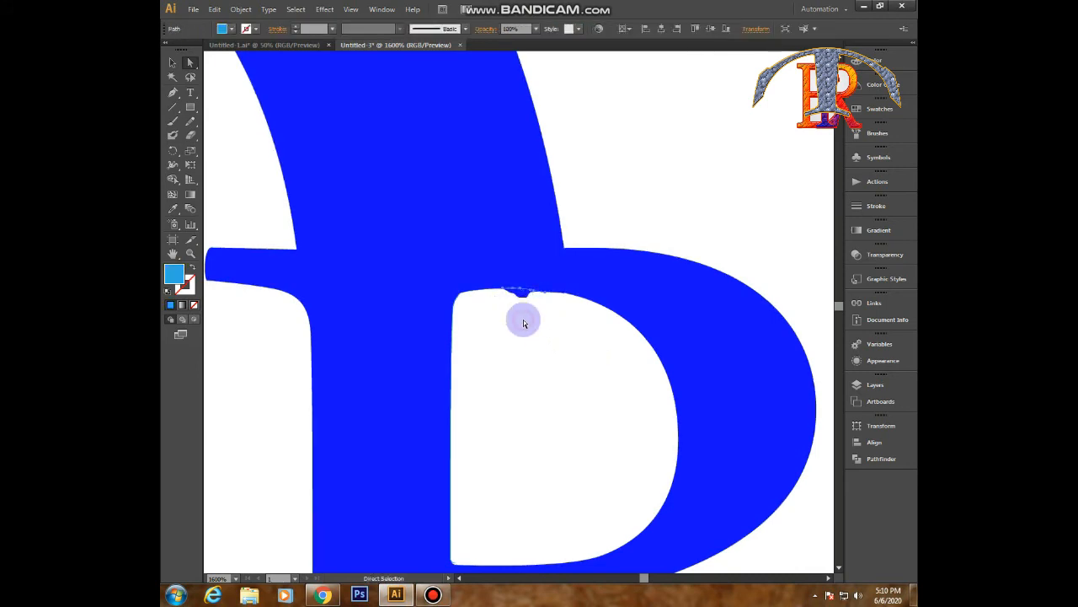
- Try deleting the blue R shape containing the bump along with the leftover light-blue slivers, and undo the deletions
left_click(518, 312)
left_click(520, 298)
key("Delete")
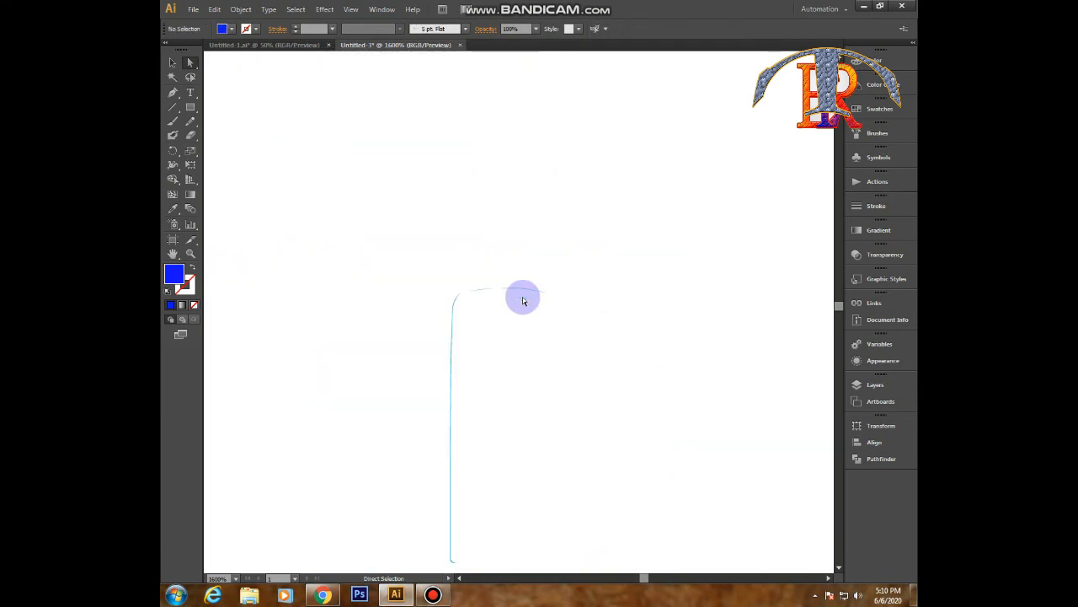
left_click_drag(551, 455, 557, 556)
key("Delete")
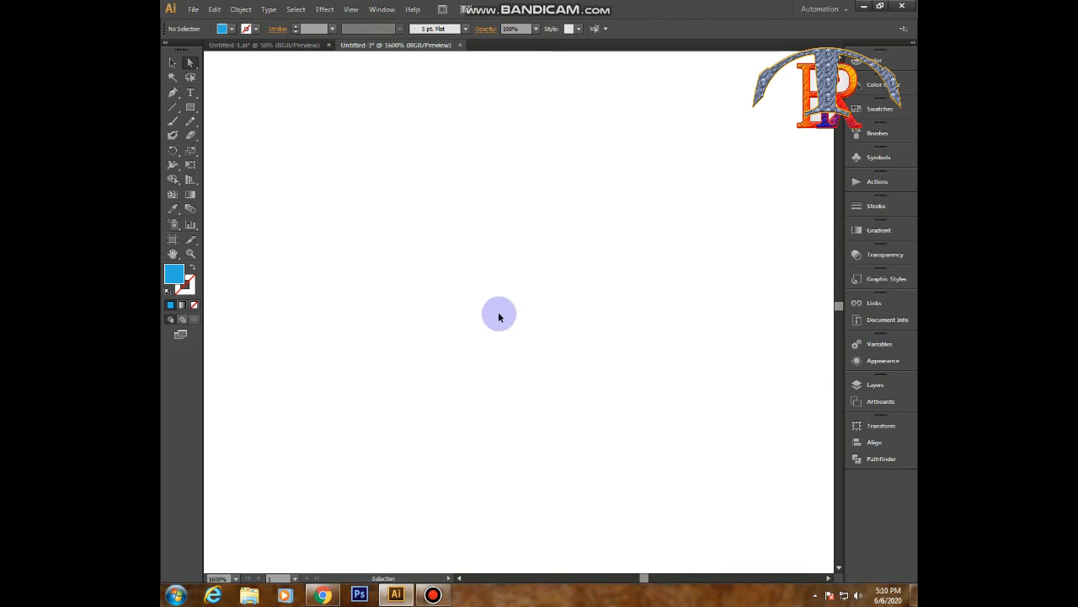
key("ctrl+z")
key("ctrl+z")
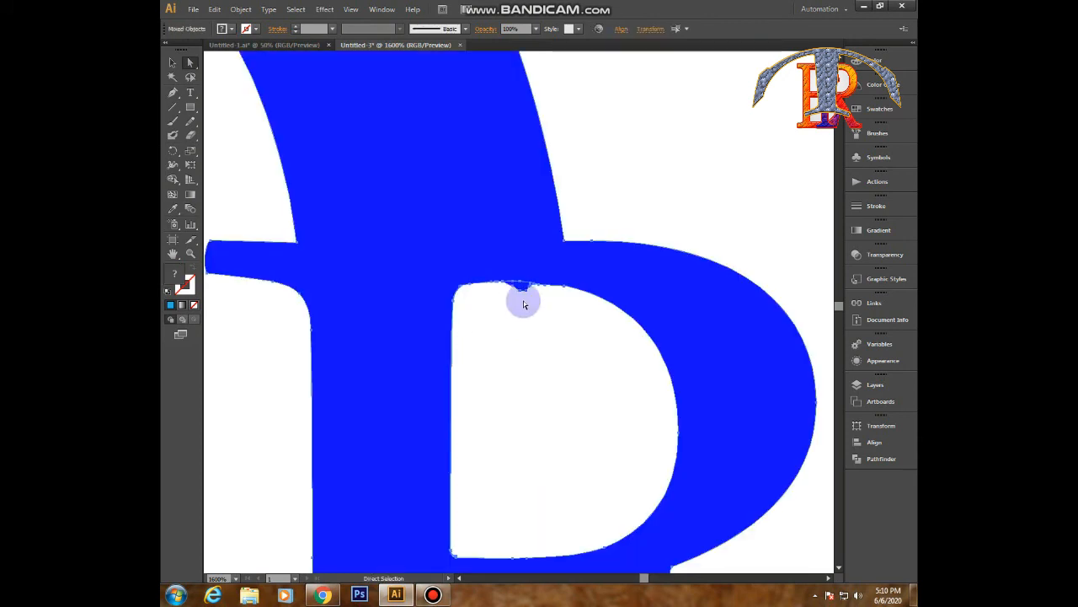
- Try deleting the inner contour of the R's bowl, undo the deletions and clear the selection
left_click(524, 357)
left_click(465, 286)
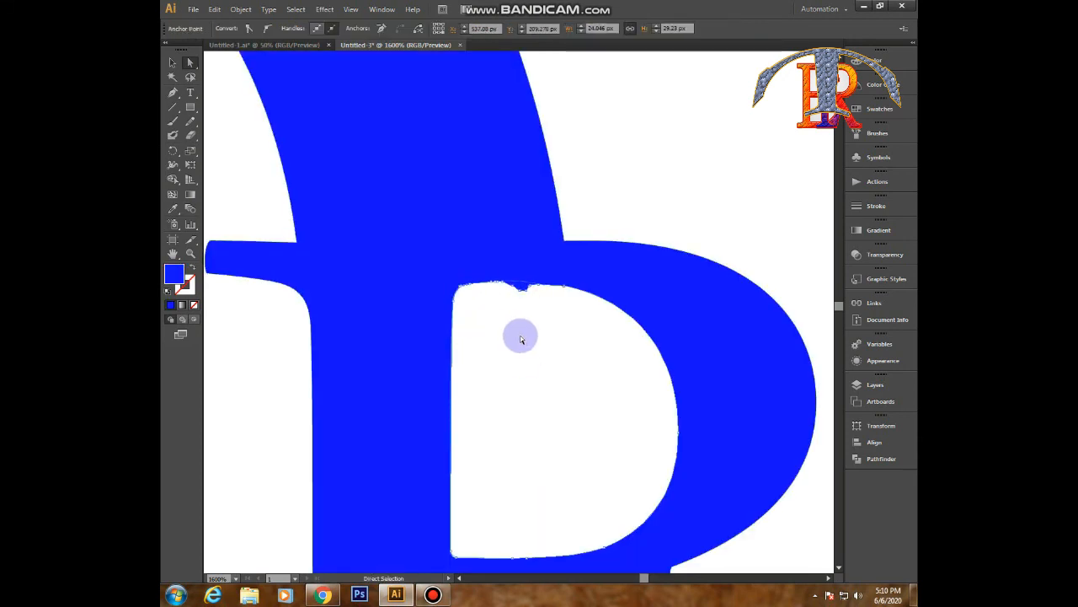
left_click(520, 337)
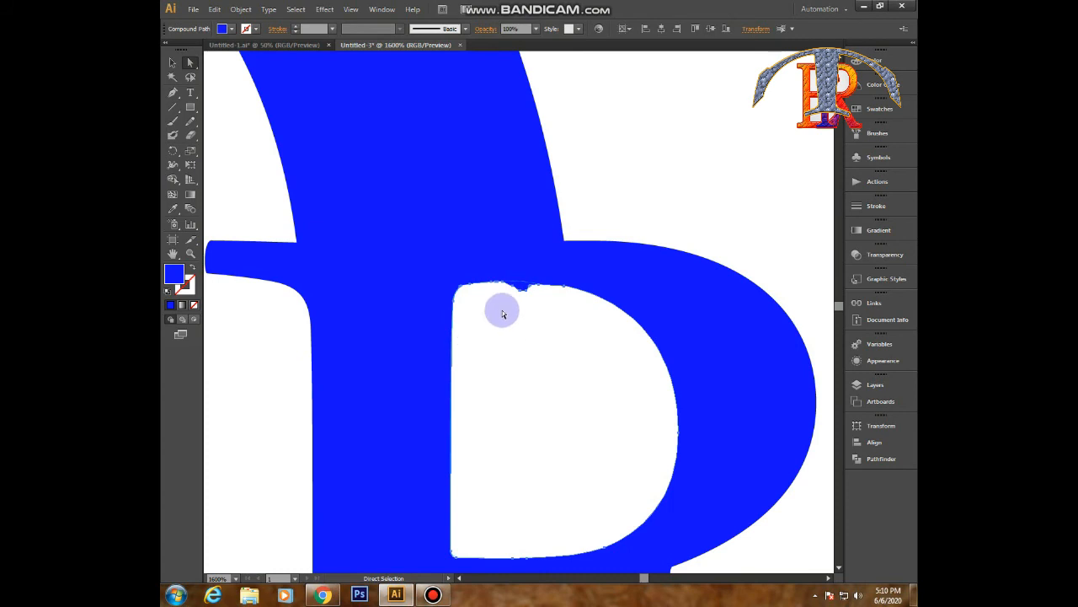
key("Delete")
key("ctrl+z")
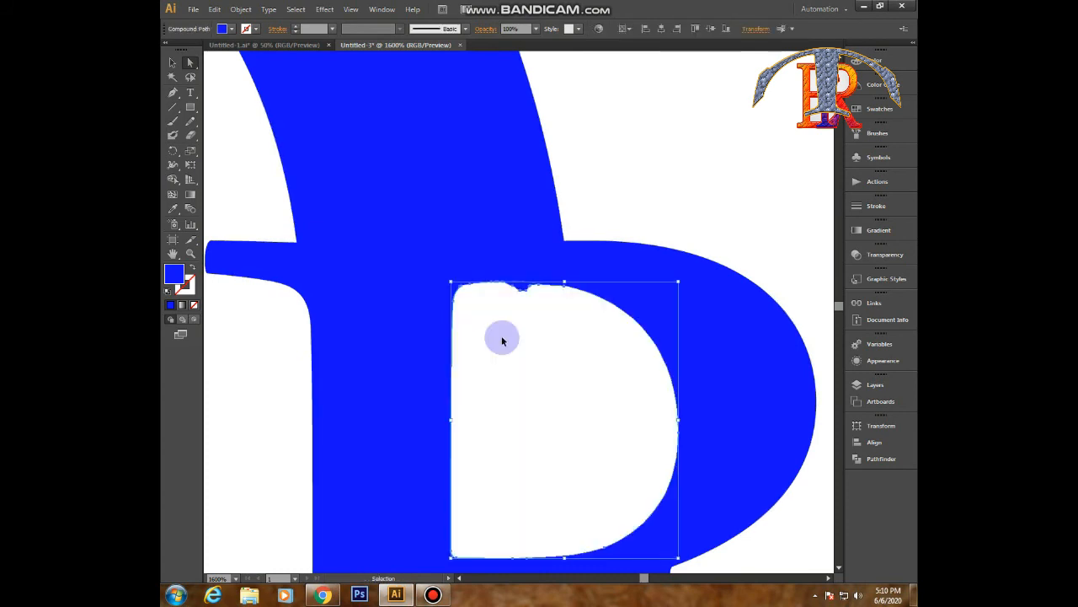
key("Delete")
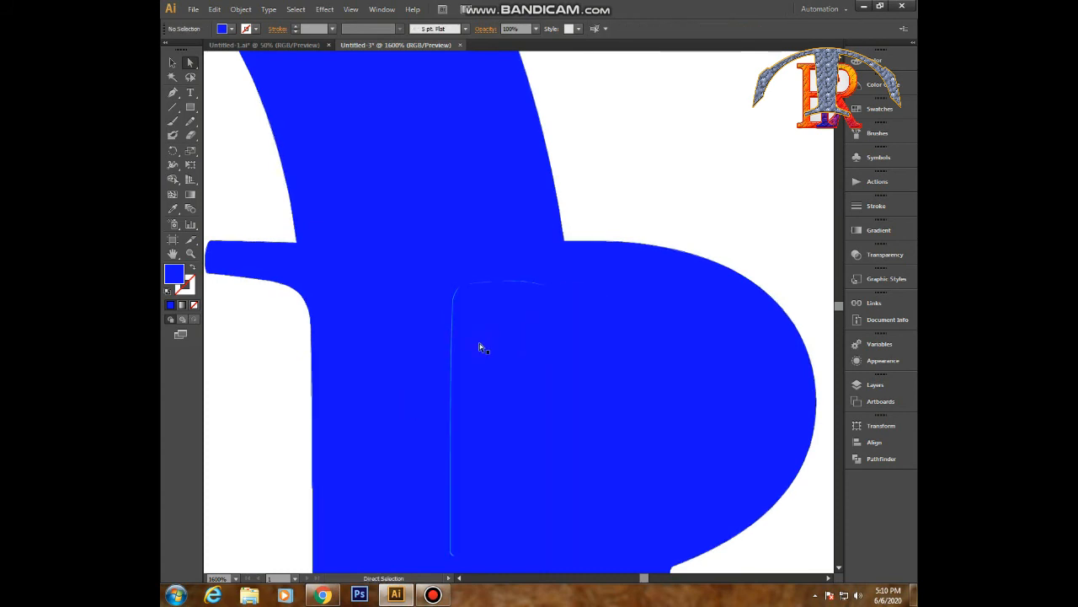
left_click_drag(479, 343, 538, 303)
key("ctrl+z")
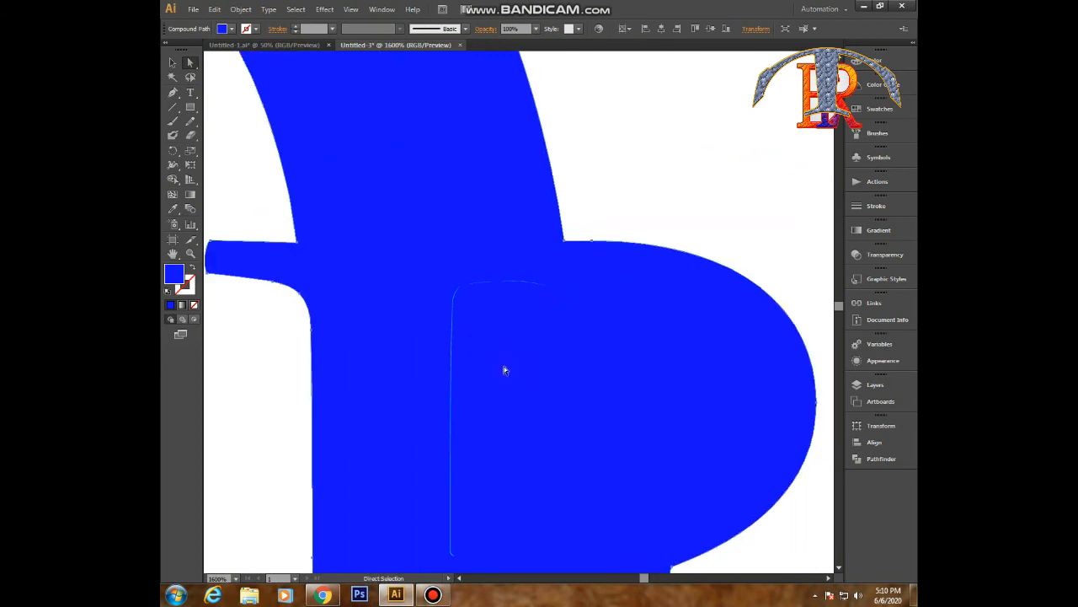
key("ctrl+z")
left_click(678, 205)
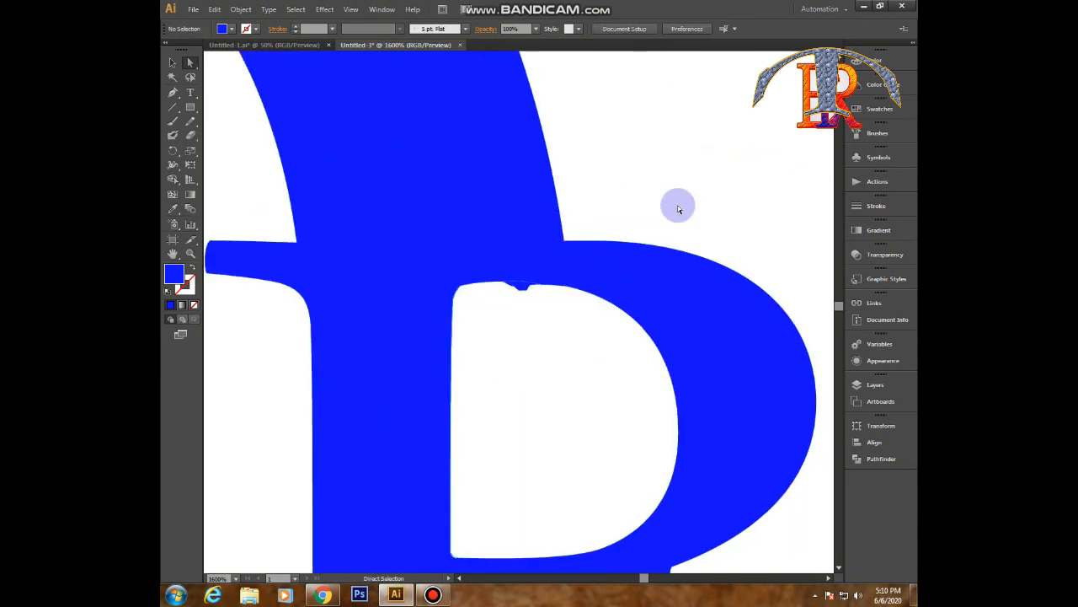
- Check the light-blue sliver at the bump on the upper inner edge of the R's bowl and clear the selection
left_click(523, 288)
left_click(523, 288)
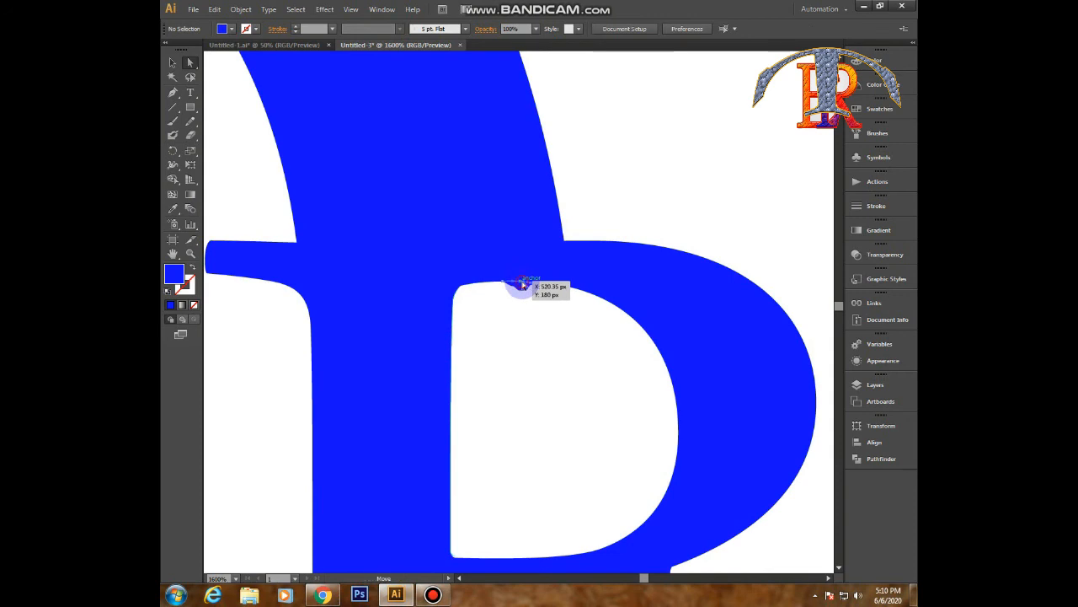
left_click(523, 286)
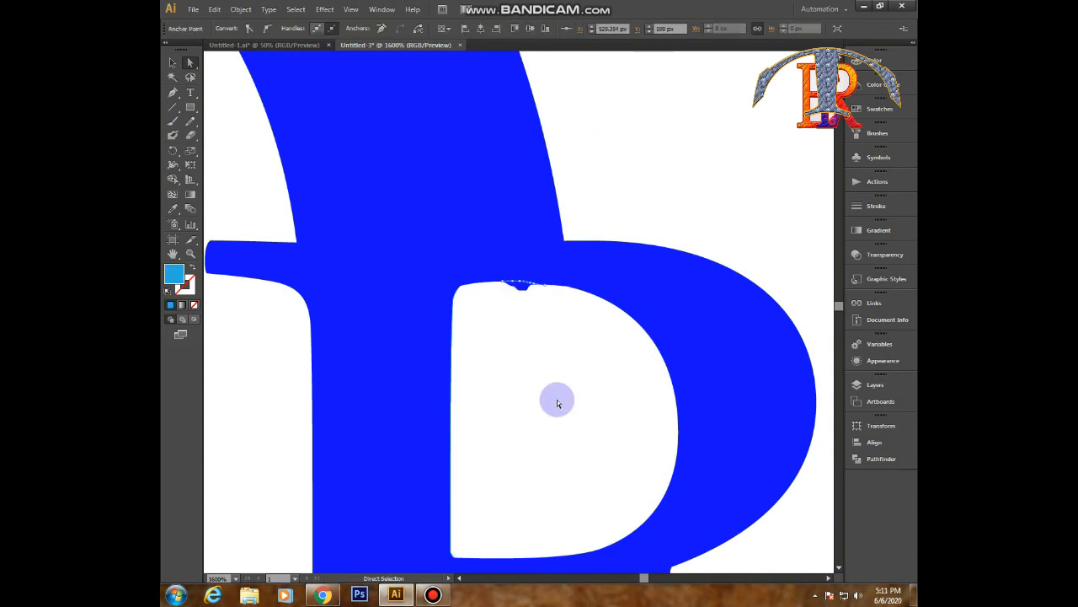
left_click(556, 404)
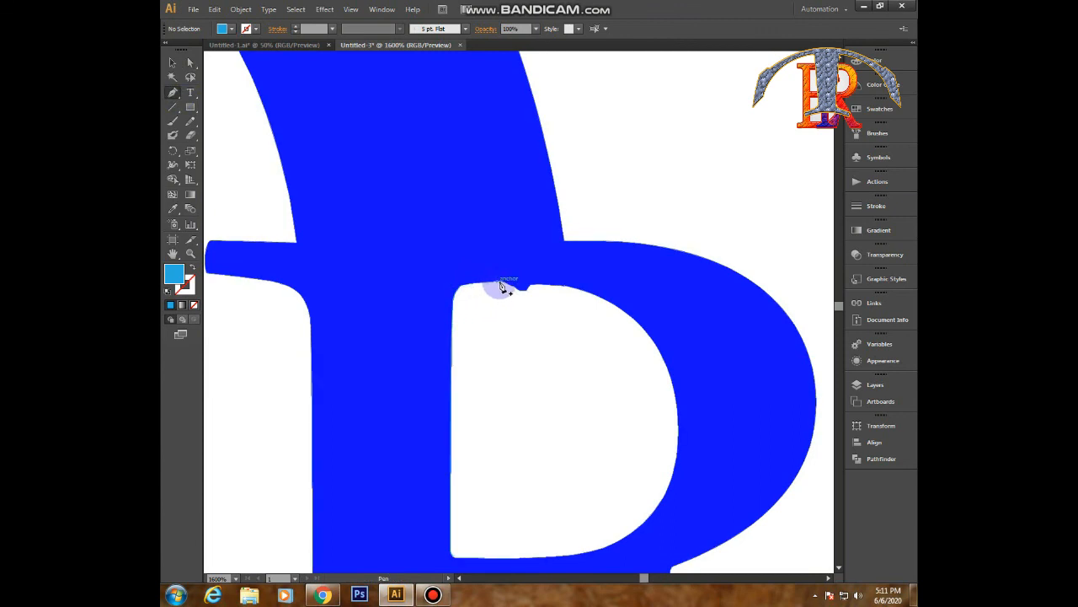
- Draw a short curved Pen path across the bump along the bowl's upper inner edge, with no fill and a red stroke
left_click_drag(502, 287, 579, 294)
left_click(580, 294)
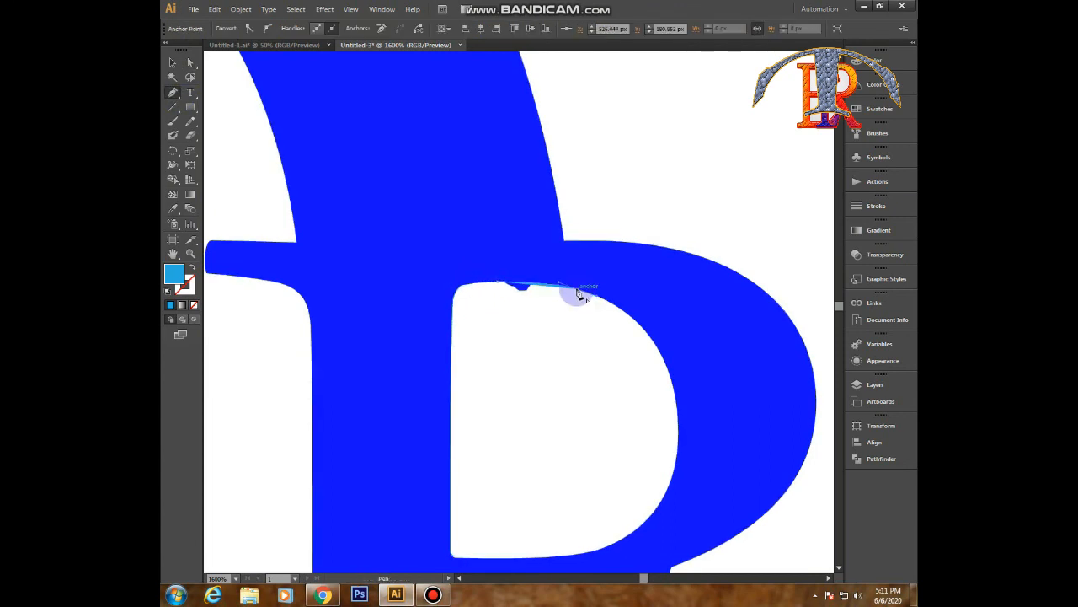
double_click(176, 277)
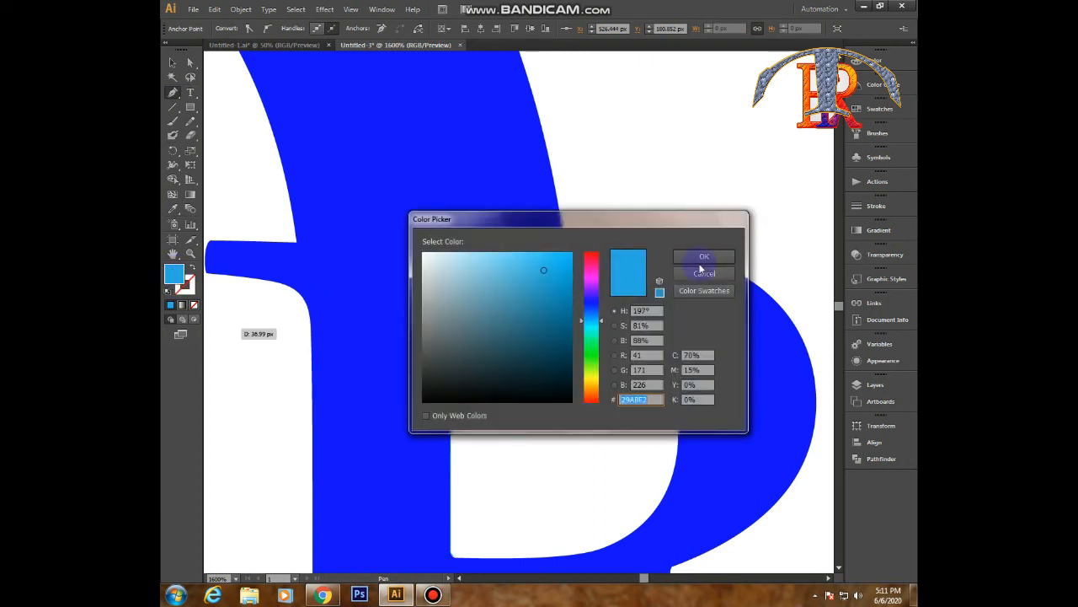
left_click(701, 259)
left_click(195, 305)
left_click(194, 288)
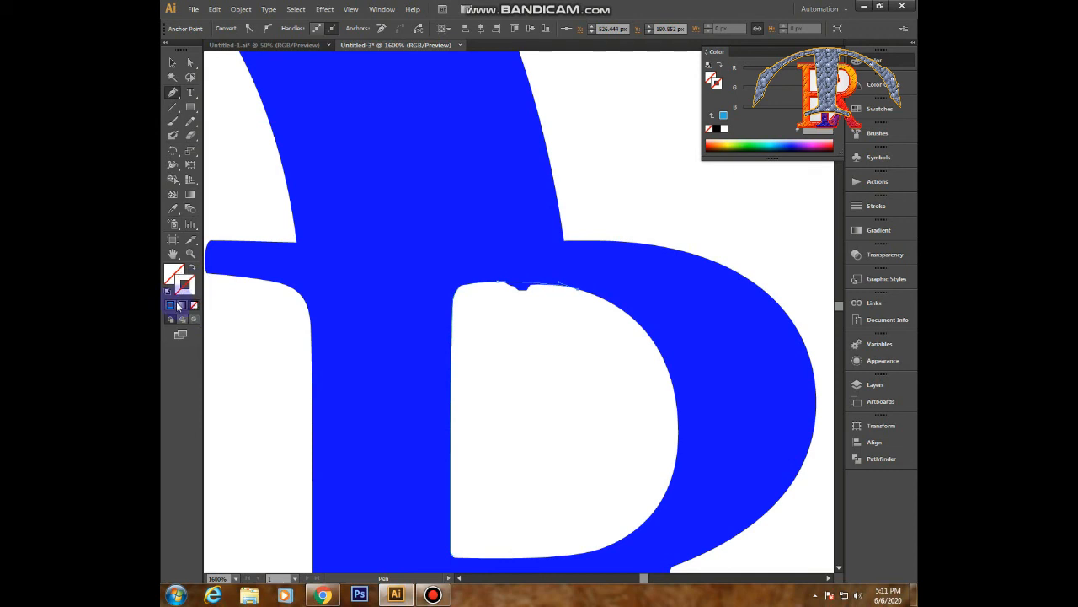
left_click(829, 144)
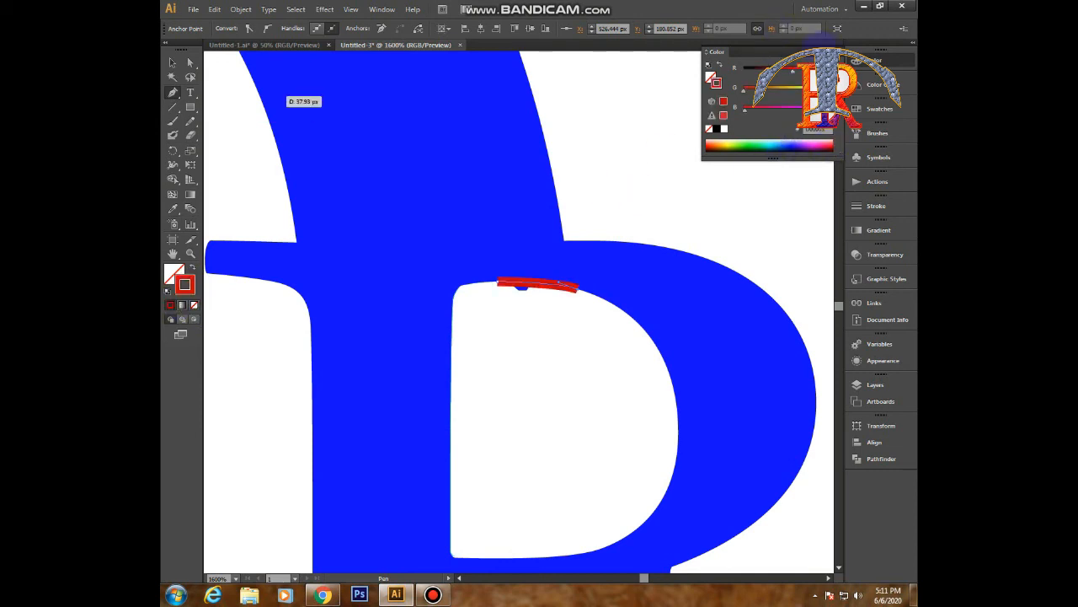
- Give the curved path a crimson fill and no stroke, and undo the extra anchor point added below it
left_click(175, 271)
left_click(825, 142)
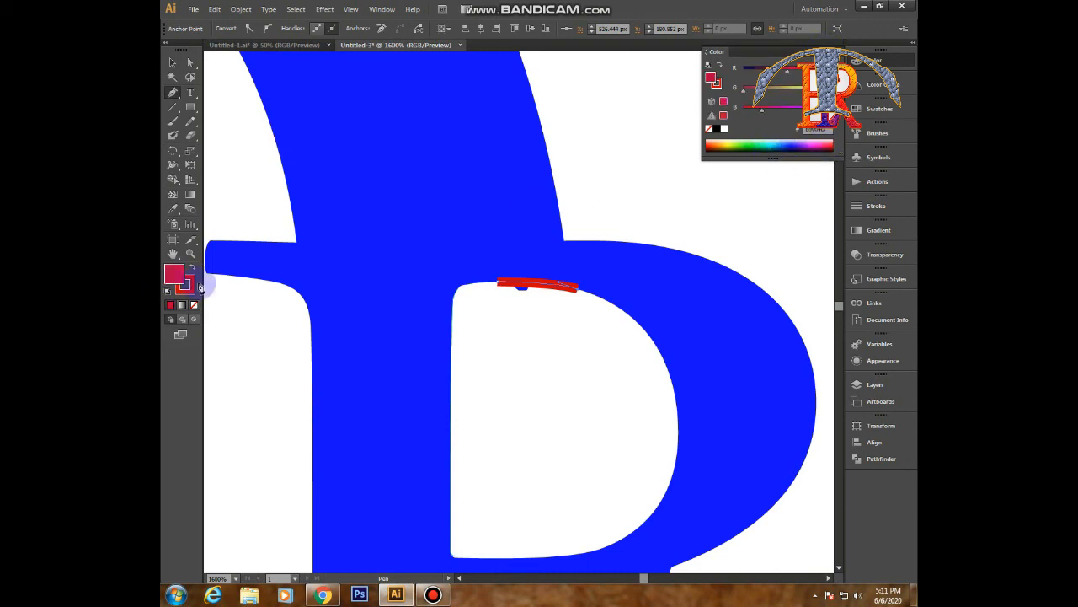
left_click(199, 287)
left_click(195, 305)
left_click(537, 338)
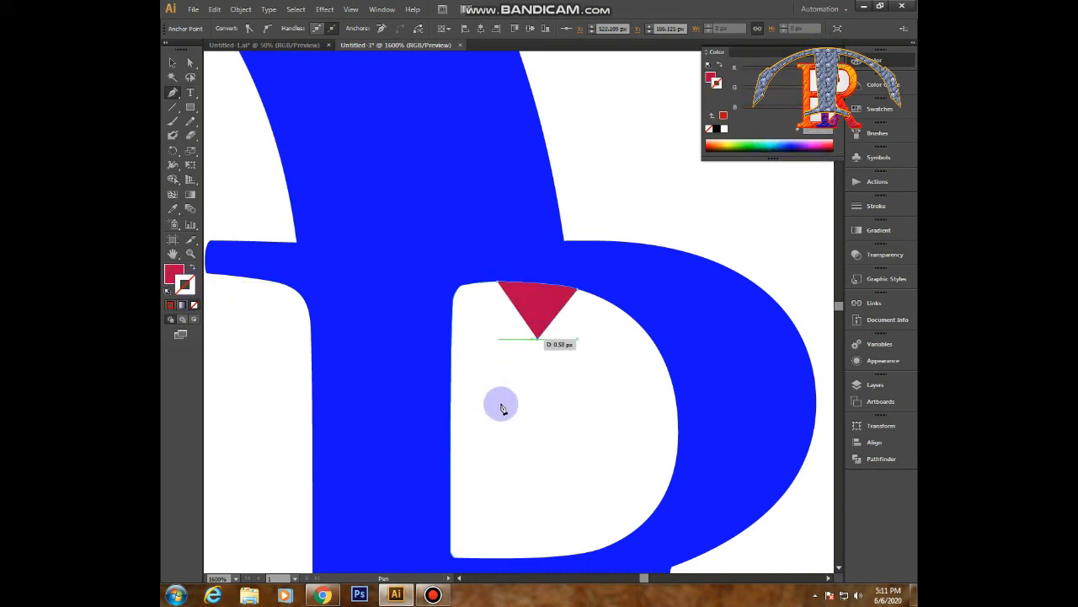
key("ctrl+z")
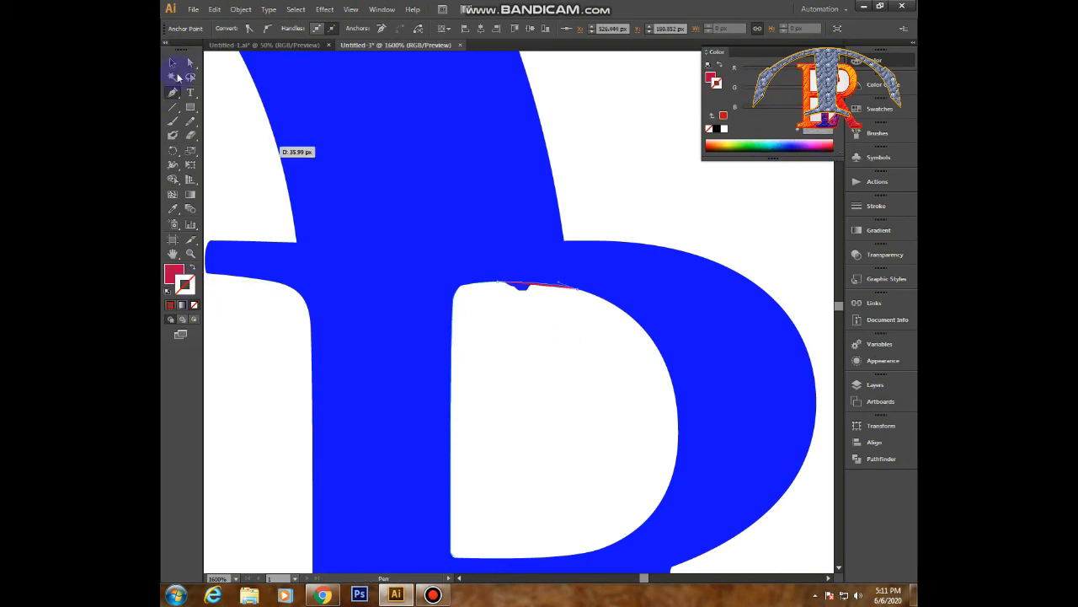
- Select the crimson path together with the blue R shape and separate the bump as its own crimson piece using Shape Builder
left_click(173, 64)
left_click(530, 311)
left_click(551, 287)
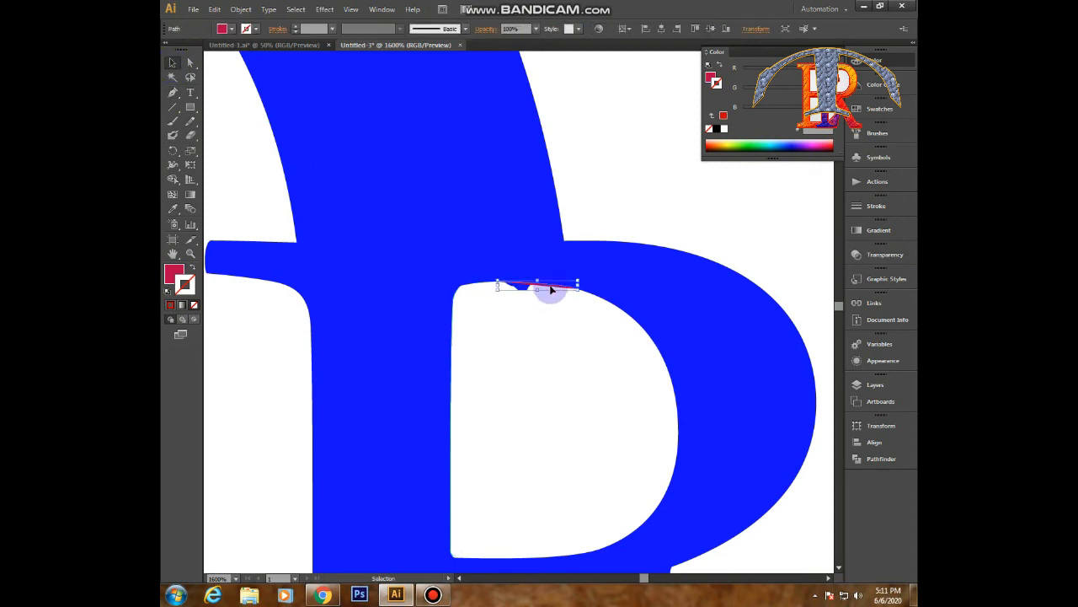
left_click(516, 236, "shift")
left_click(171, 179)
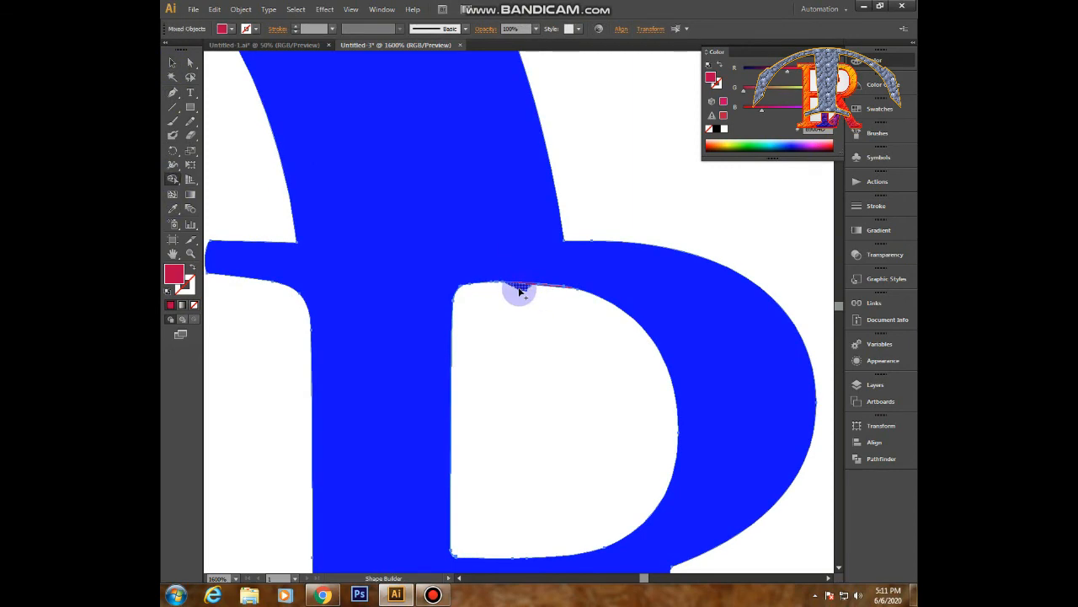
- Isolate the crimson bump piece from the grouped R shape and delete it
left_click(172, 64)
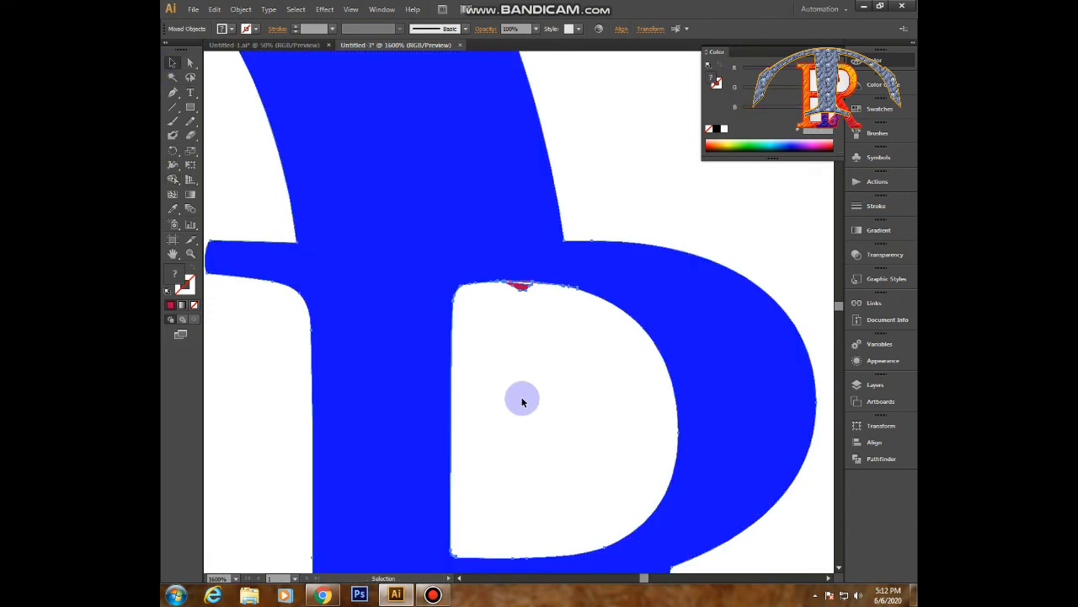
left_click(523, 400)
left_click(519, 287)
left_click(546, 346)
left_click(524, 288)
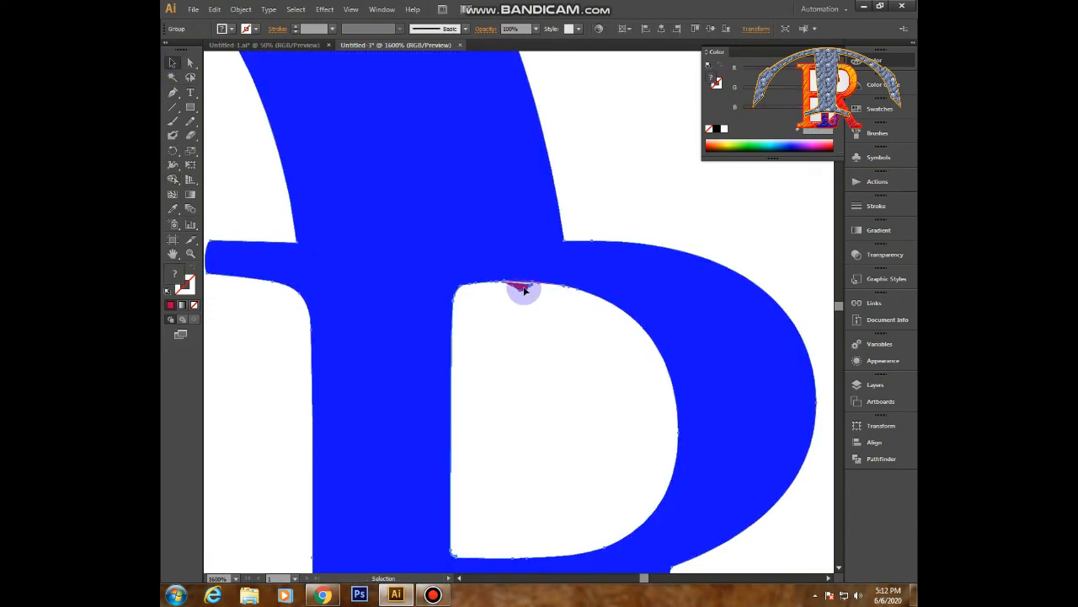
left_click(551, 343)
left_click(191, 63)
left_click(530, 295)
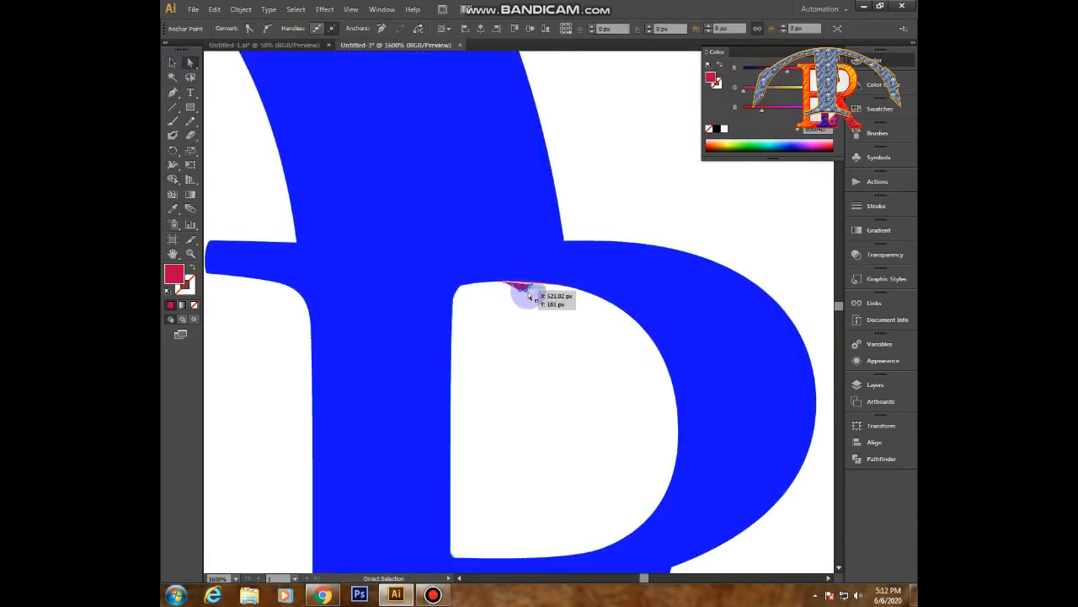
key("Delete")
key("Delete")
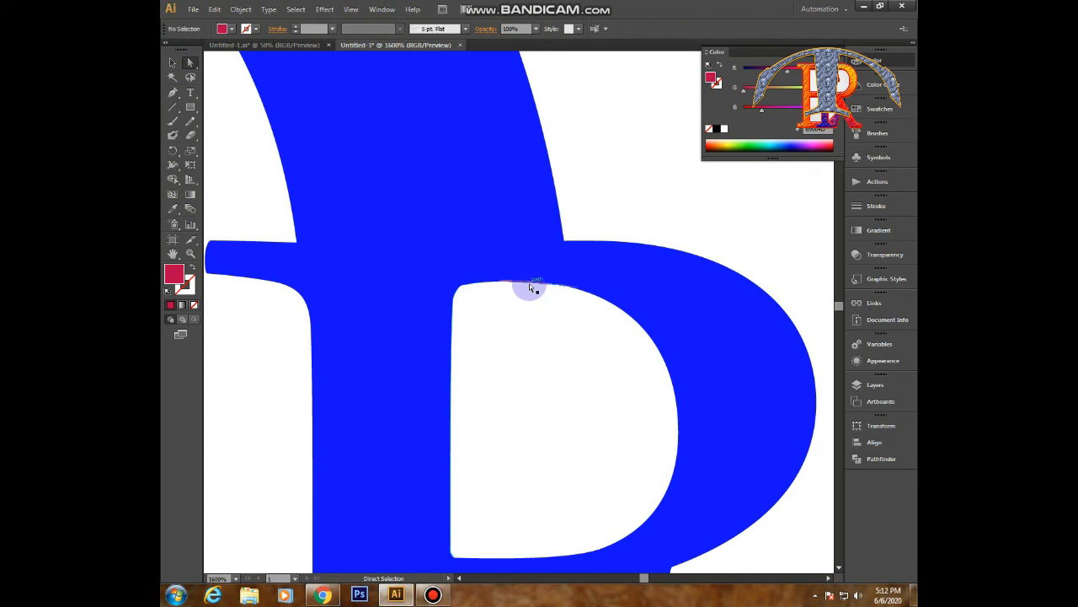
- Delete the leftover crimson path along the upper inner edge of the R's bowl
left_click(532, 285)
key("Delete")
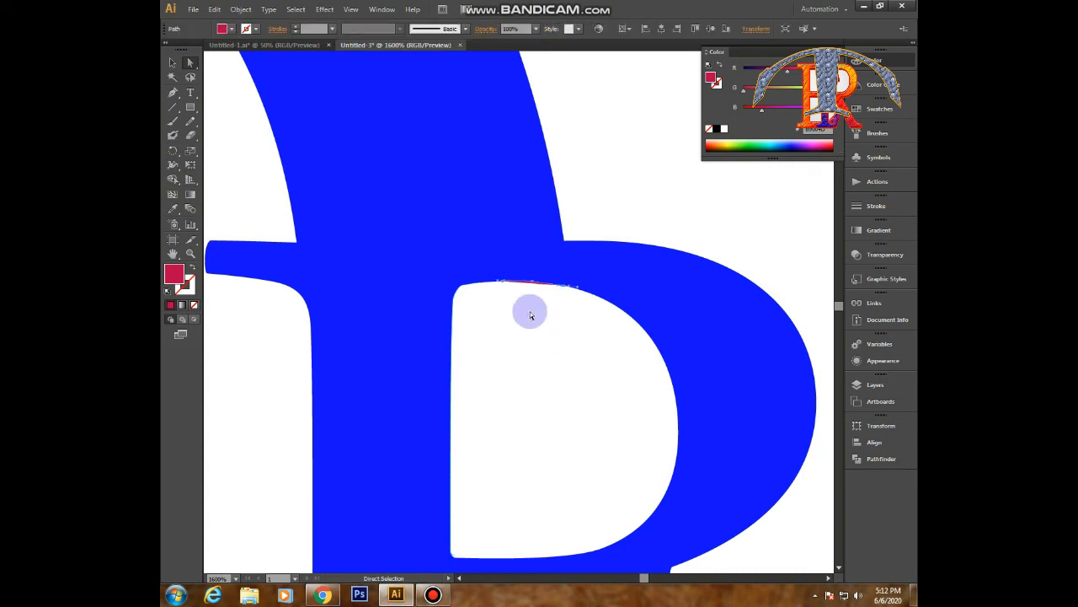
key("Delete")
- Delete the light-blue sliver running along the stem side of the R's bowl opening
left_click_drag(466, 526, 458, 559)
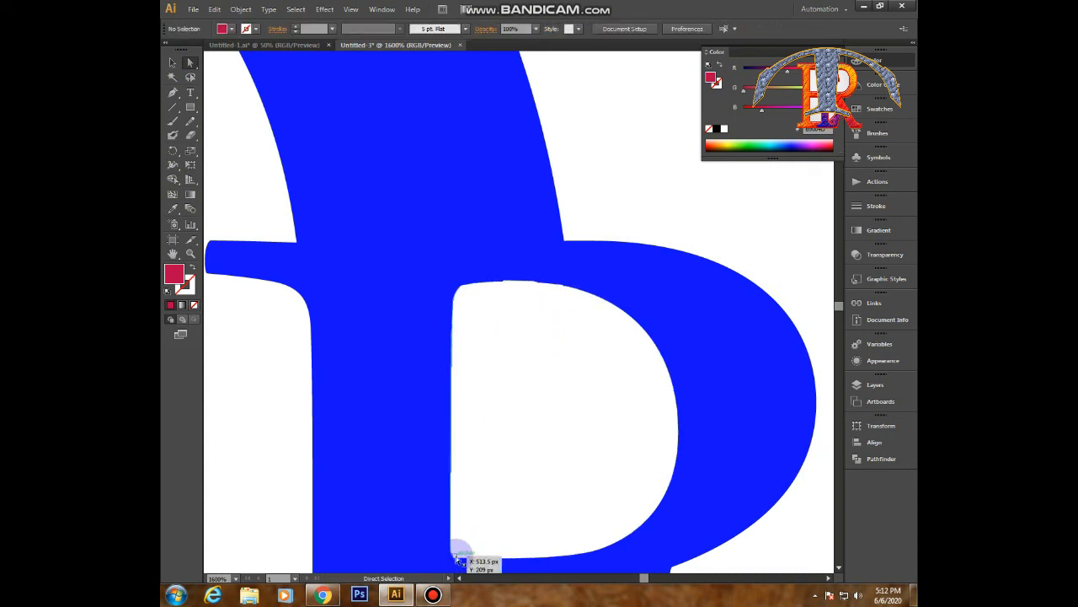
left_click(458, 560)
key("Delete")
key("Delete")
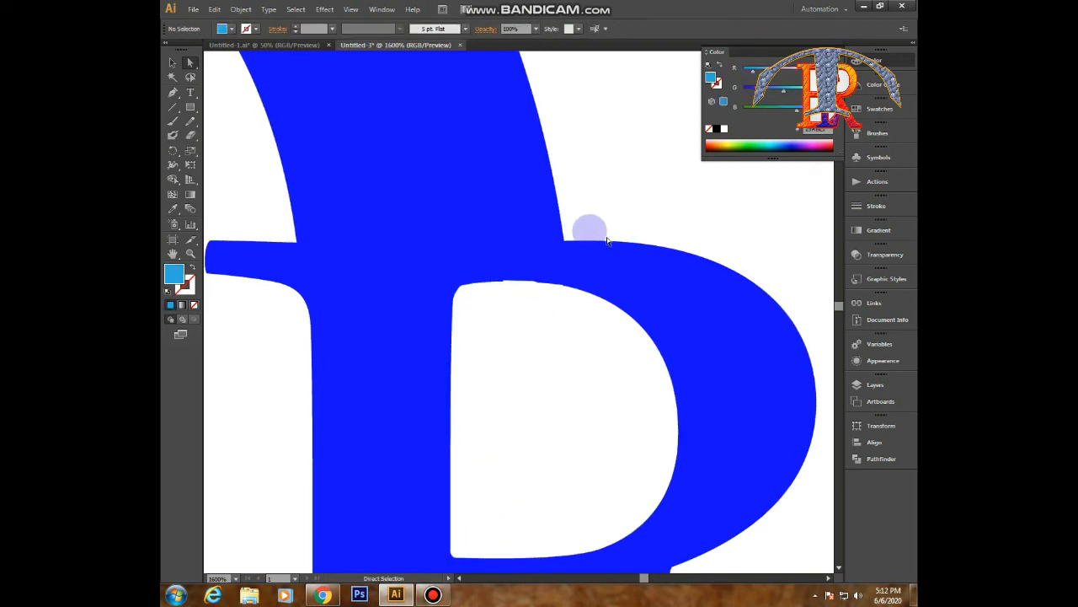
- Return the zoom to 100% and review both logo versions on the white and black backgrounds
scroll(607, 241, "down", 3)
left_click(236, 579)
left_click(249, 424)
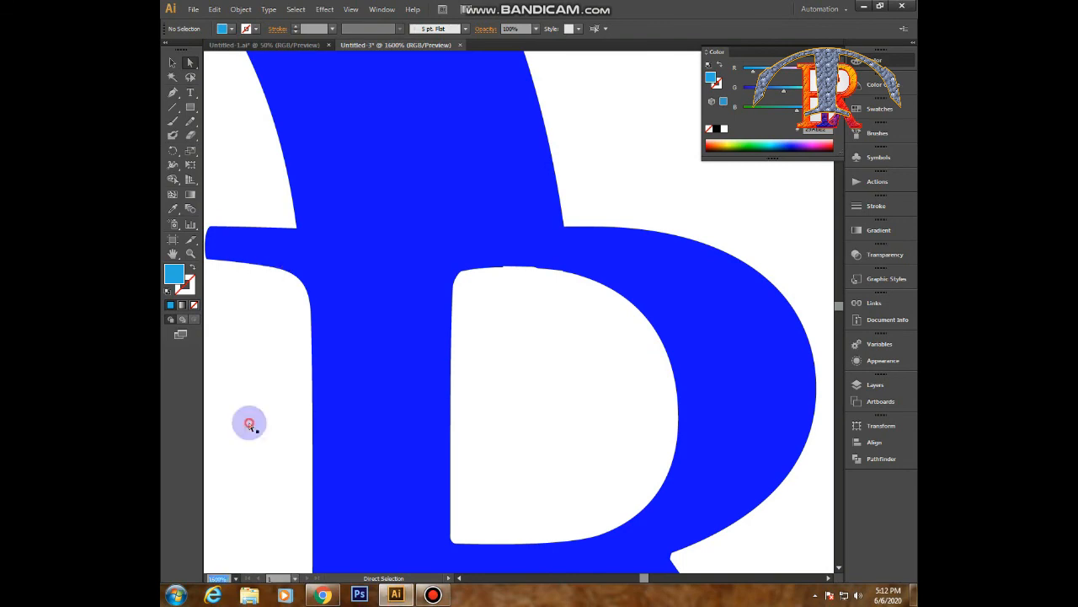
scroll(679, 388, "down", 3)
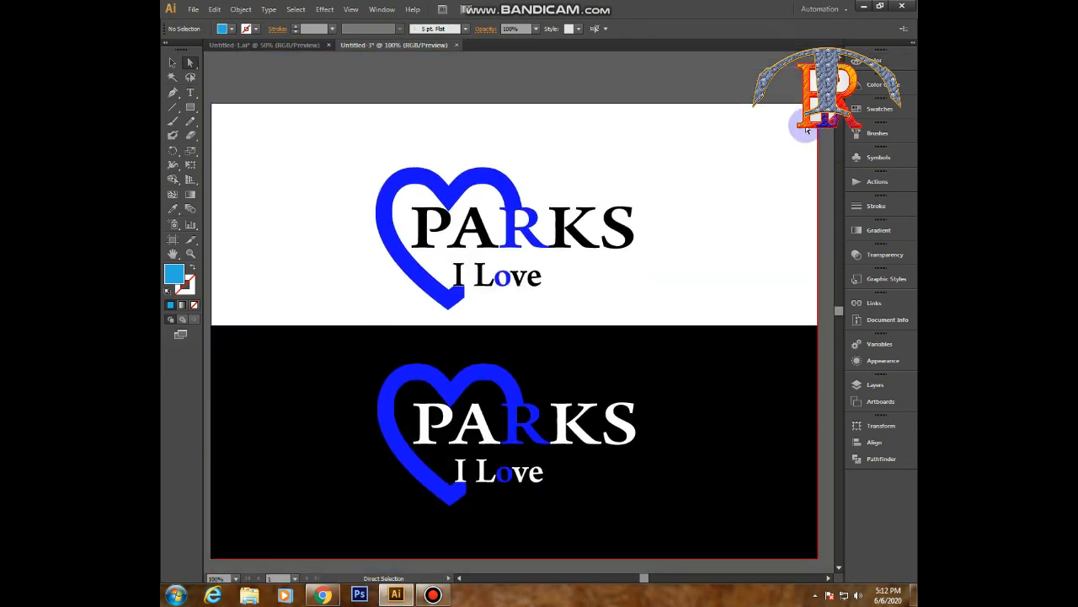
left_click(756, 131)
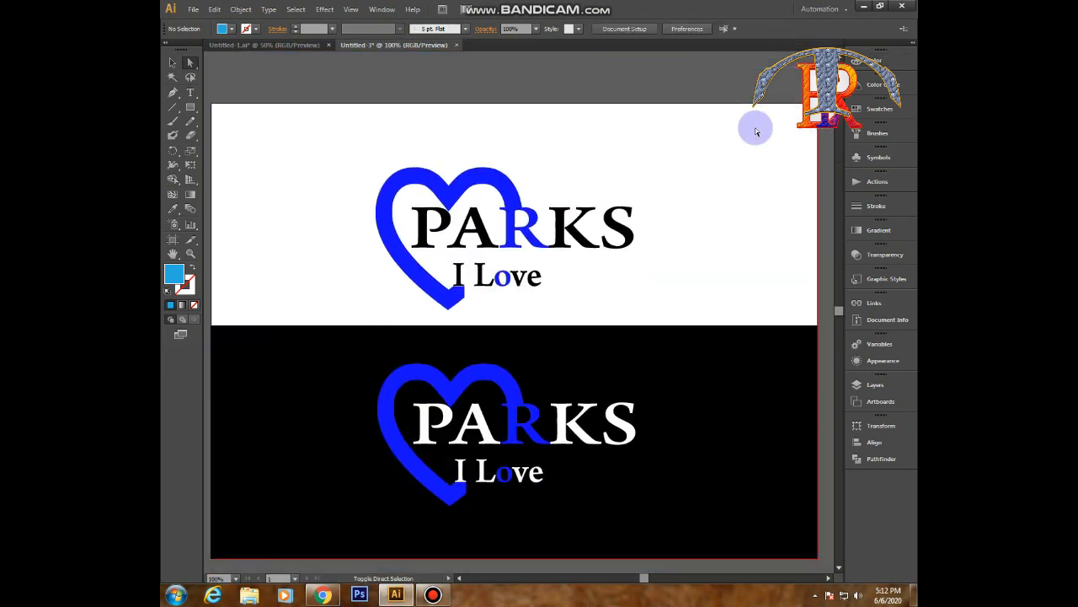